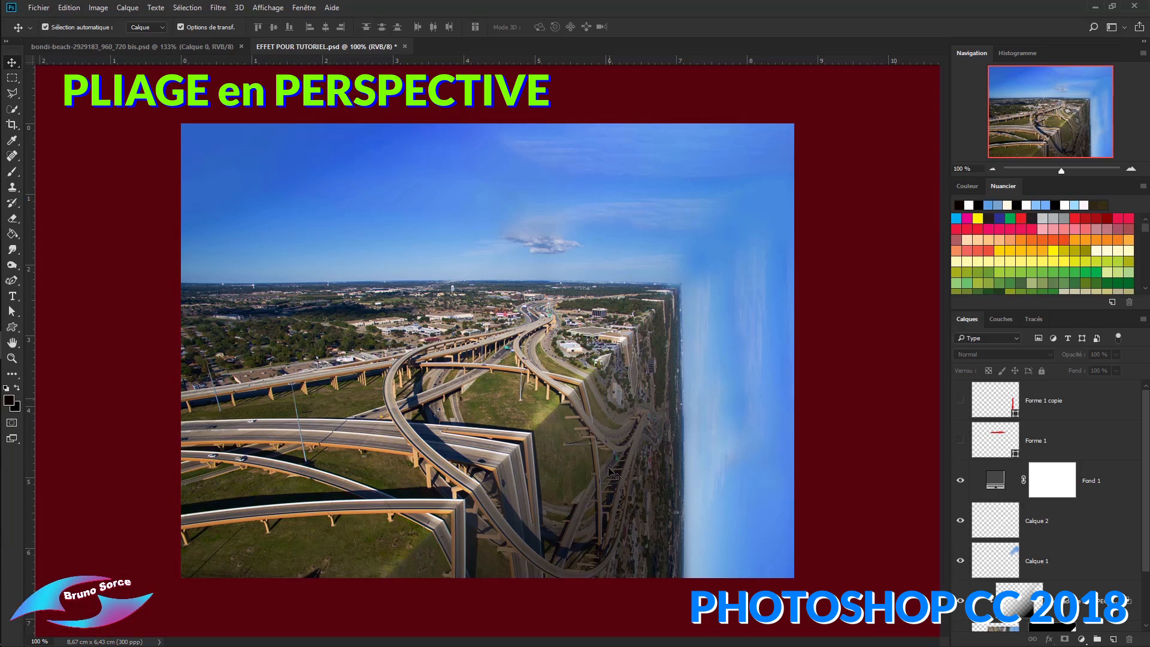
Show the Forme 1 and Forme 1 copie arrow layers in the finished example and review its layer stack
{"action": "left_click", "coordinate": [961, 440]}
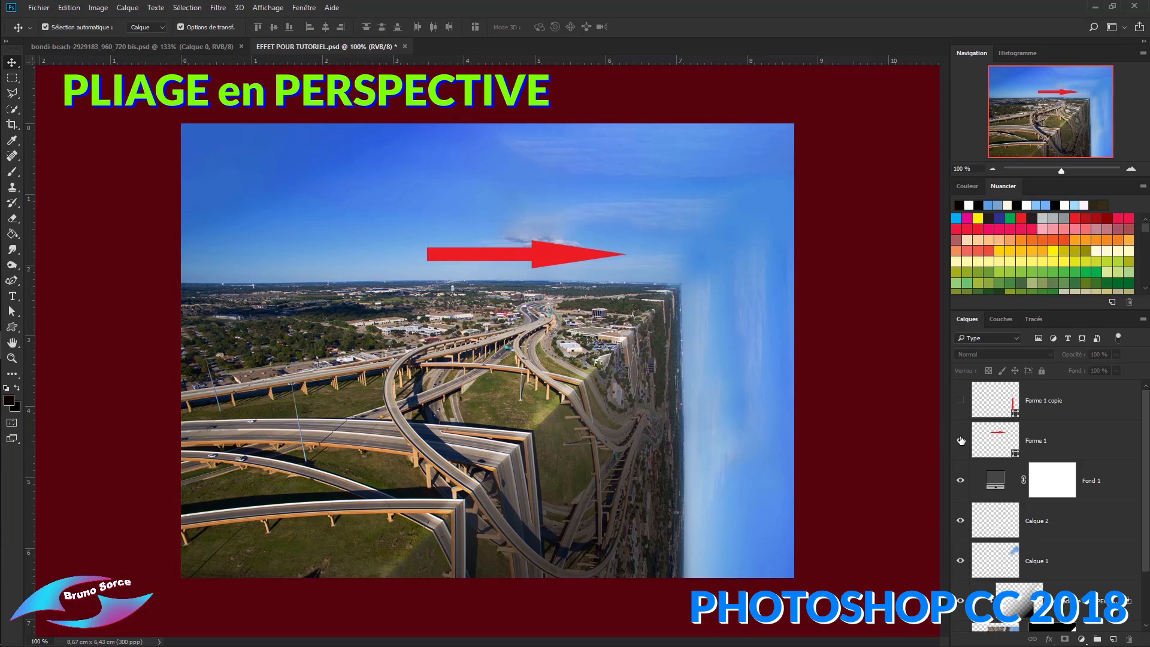
{"action": "left_click", "coordinate": [961, 401]}
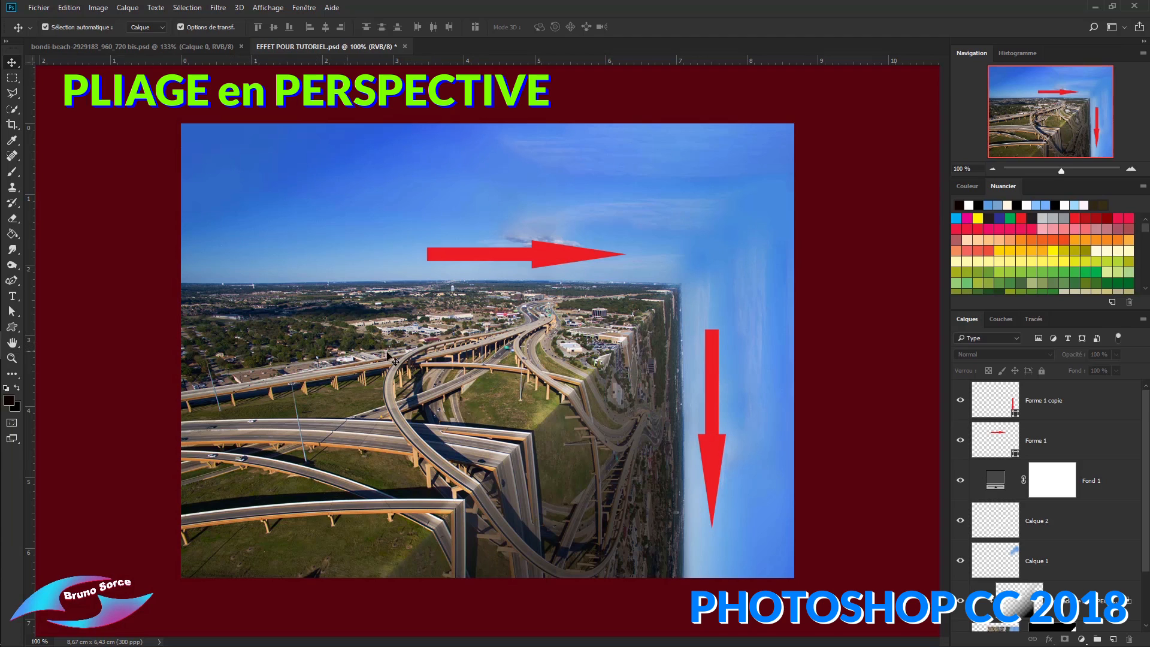
{"action": "left_click", "coordinate": [160, 50]}
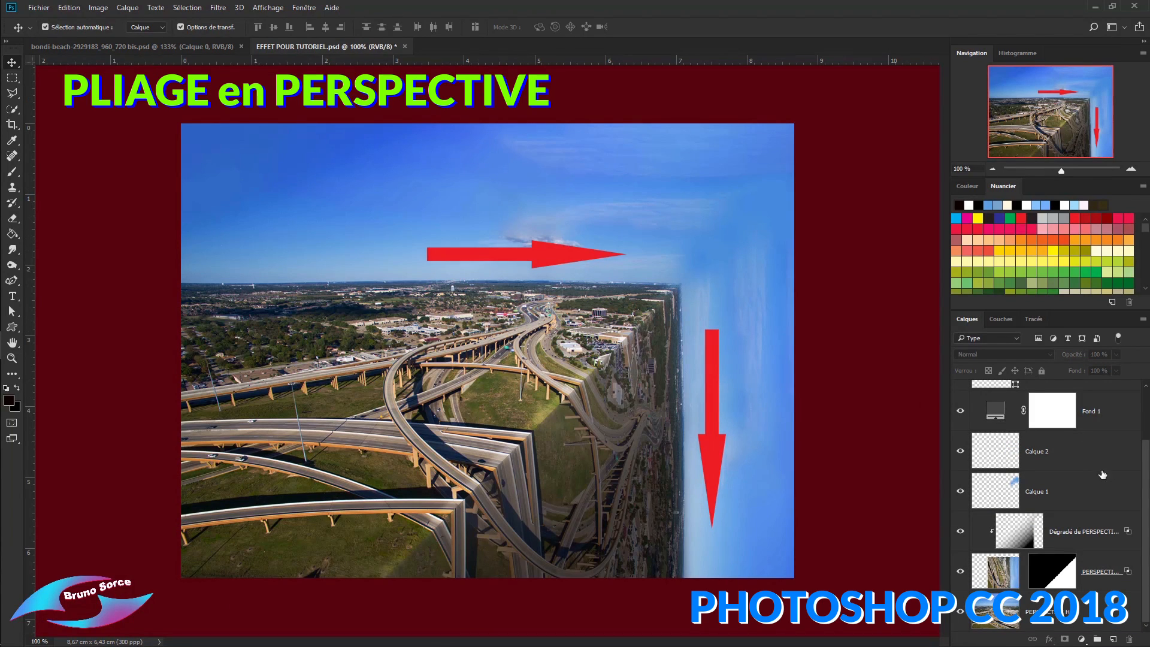
{"action": "scroll", "coordinate": [1147, 491], "scroll_direction": "up", "scroll_amount": 1}
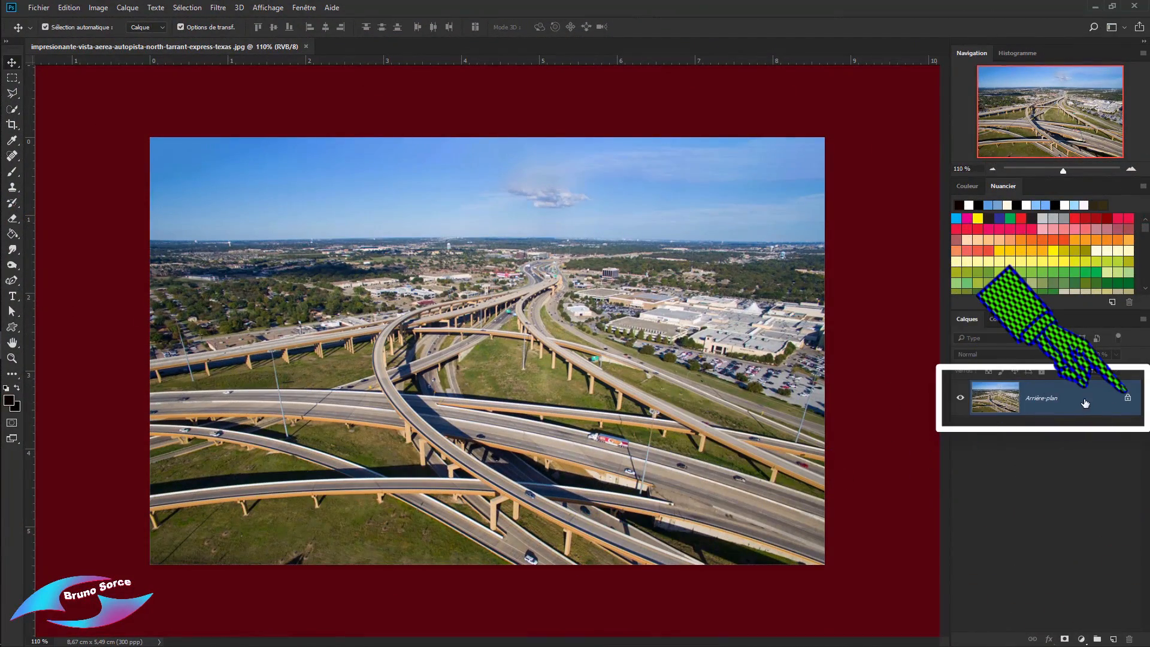
Unlock the background layer and extend the canvas upward with the Crop tool to a height of about 6.23 cm
{"action": "left_click", "coordinate": [1128, 400]}
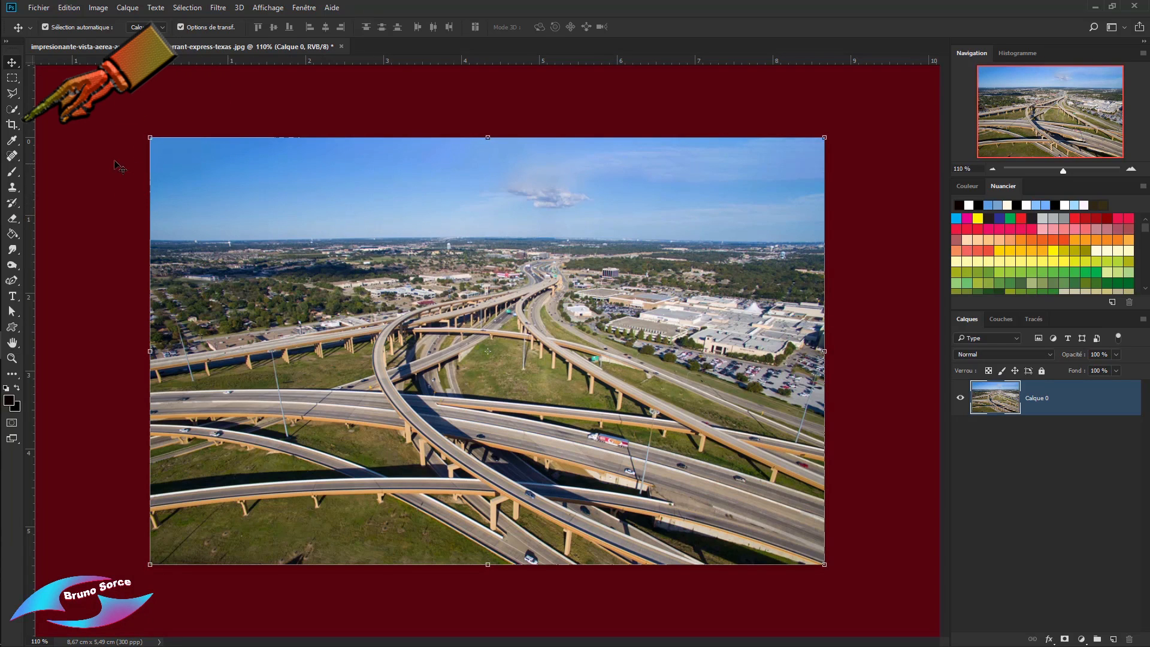
{"action": "left_click", "coordinate": [13, 128]}
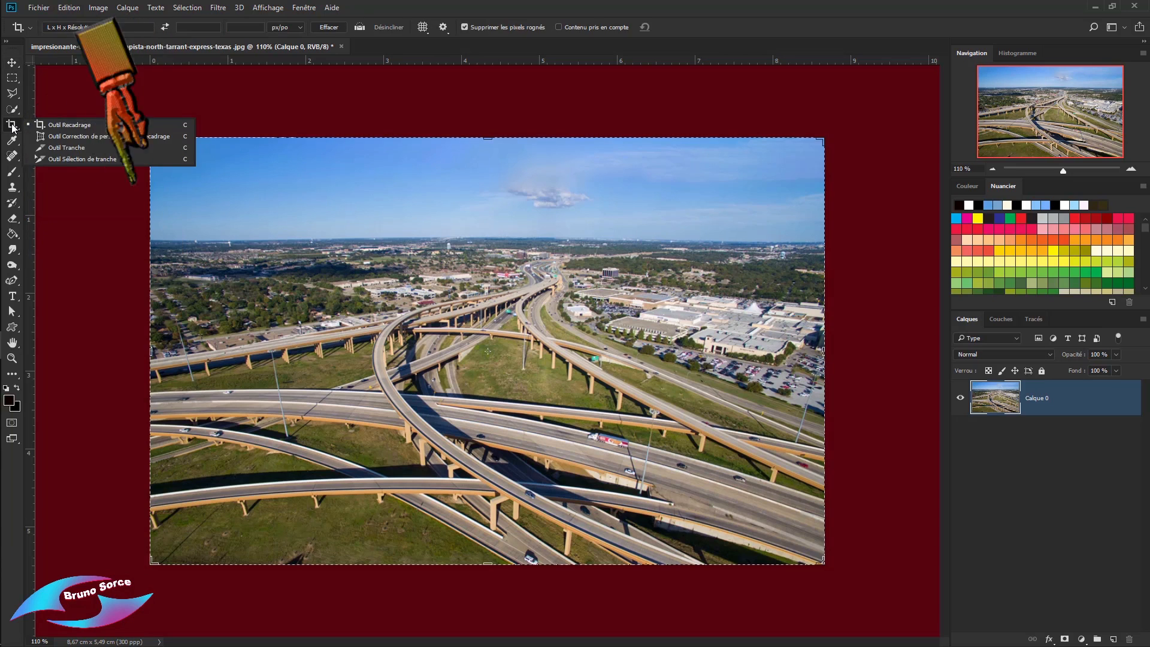
{"action": "left_click", "coordinate": [66, 128]}
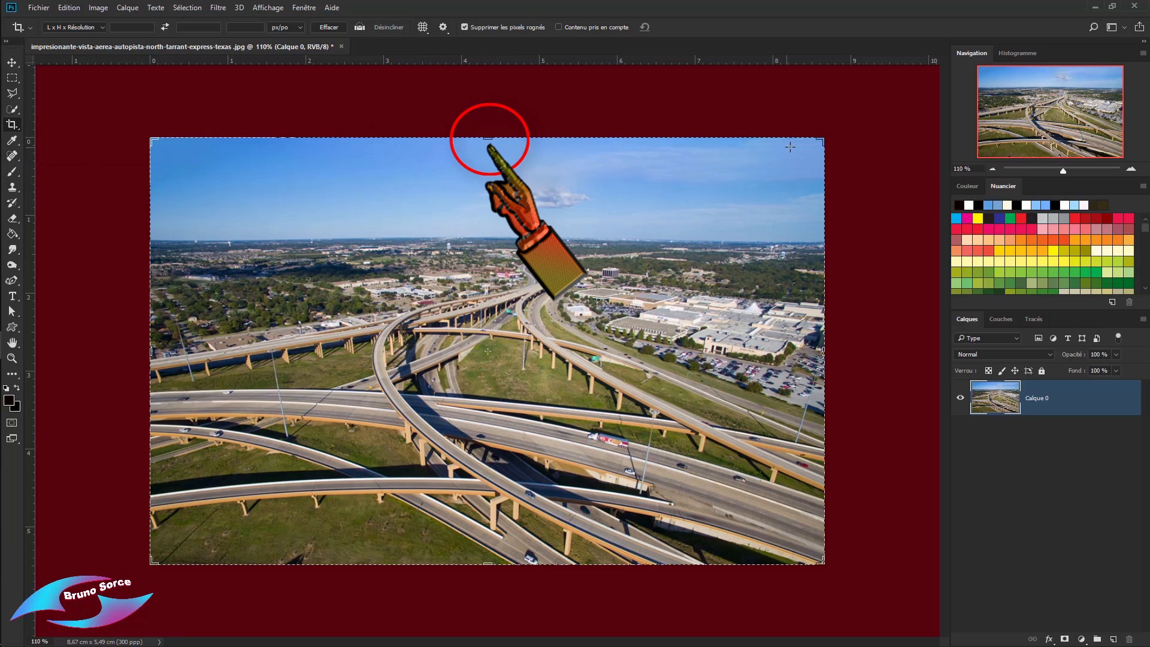
{"action": "left_click", "coordinate": [488, 137]}
{"action": "left_click", "coordinate": [488, 137]}
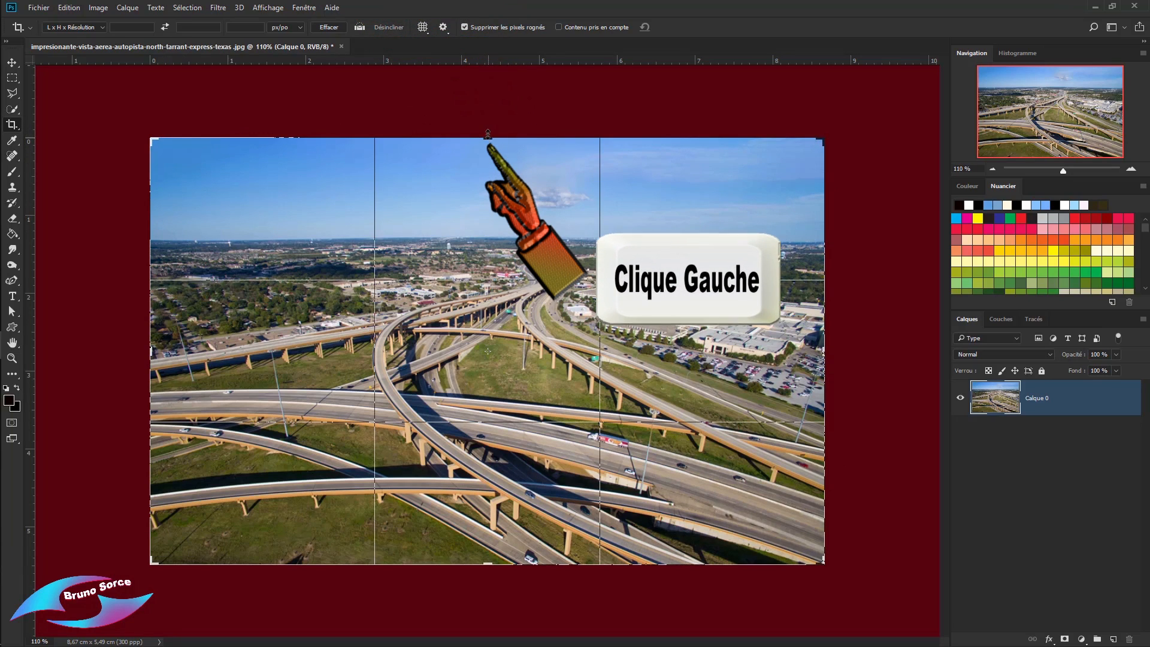
{"action": "left_click_drag", "start_coordinate": [488, 137], "coordinate": [489, 109]}
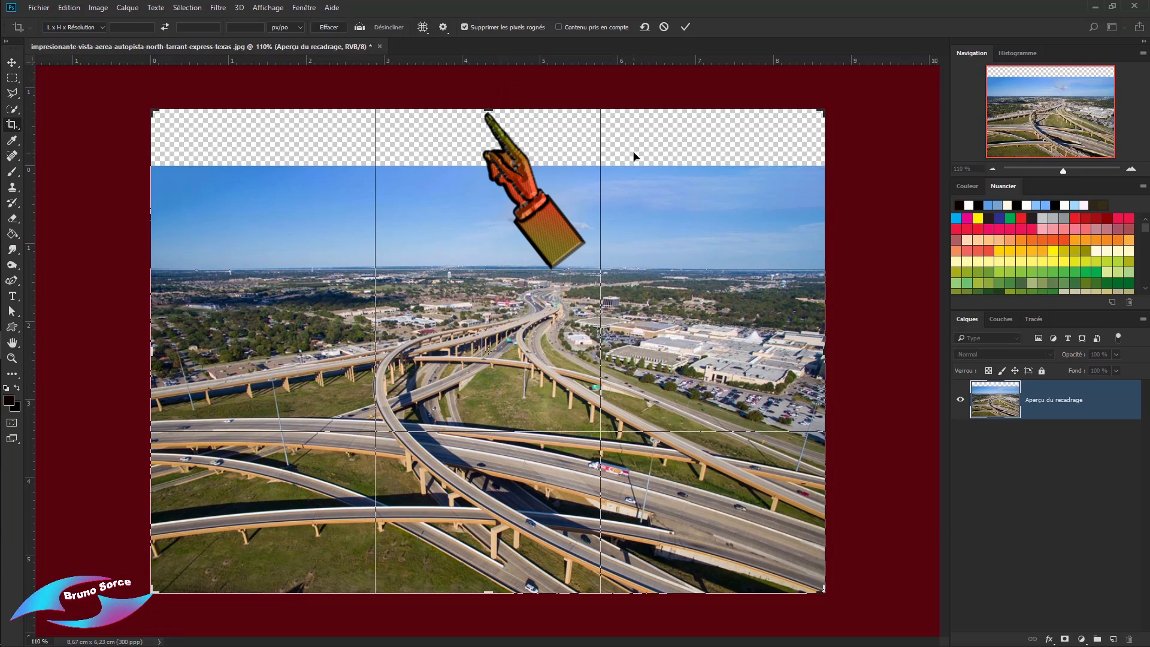
{"action": "left_click", "coordinate": [684, 27]}
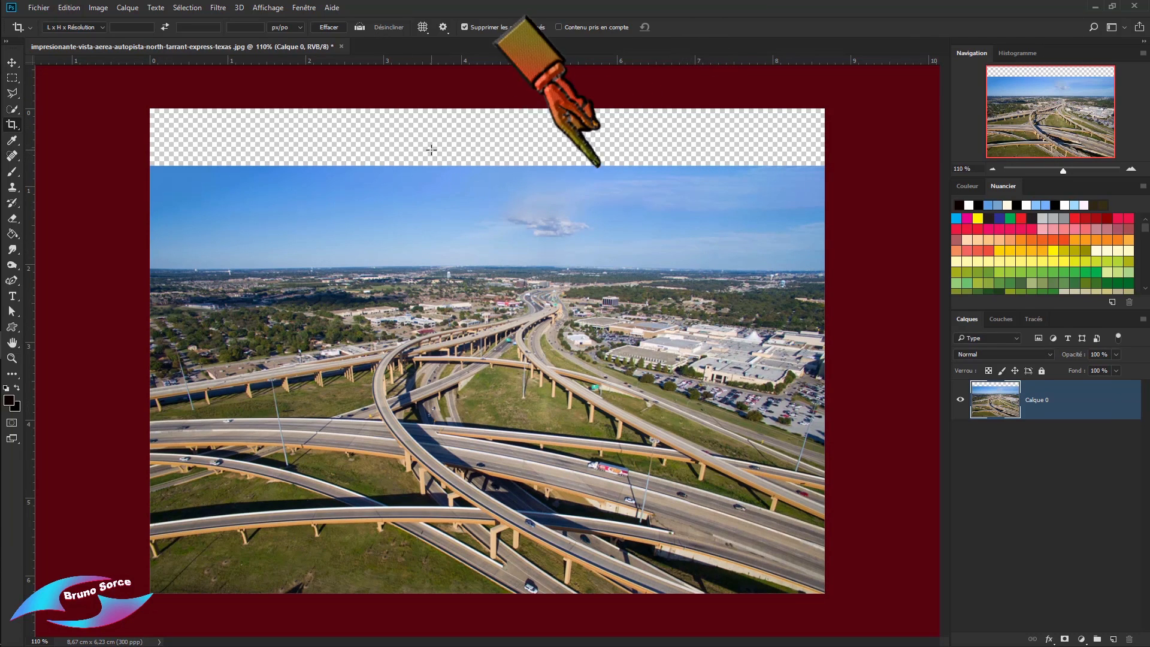
Select the whole empty transparent strip above the photo with a rectangular selection slightly overlapping the sky
{"action": "left_click", "coordinate": [13, 79]}
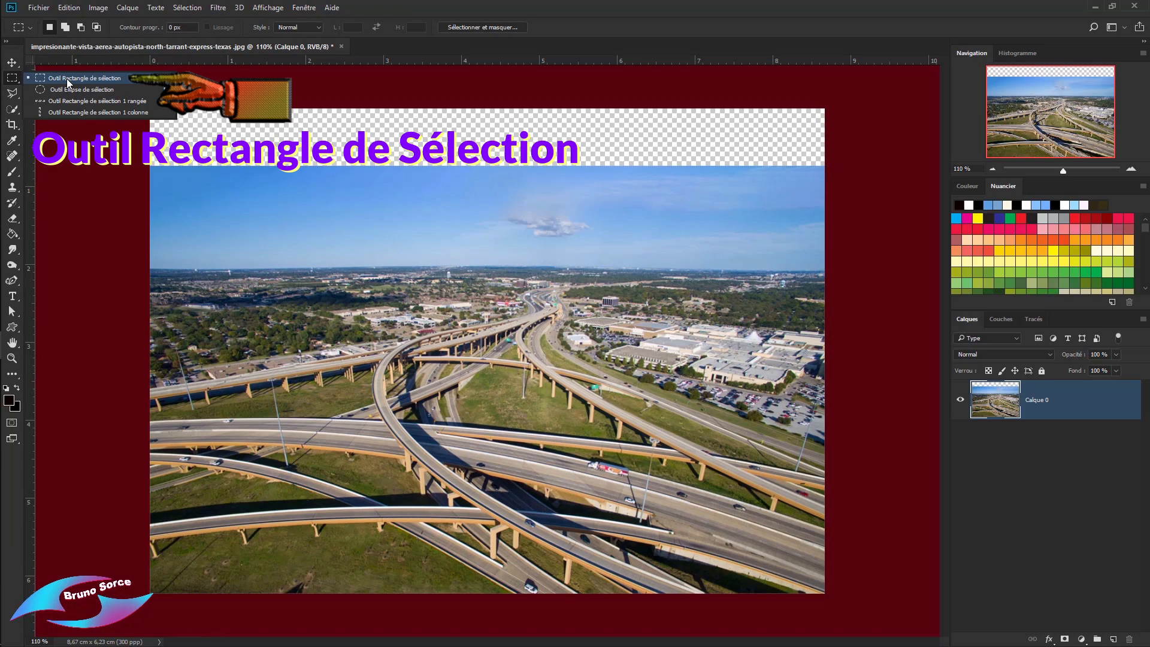
{"action": "left_click", "coordinate": [67, 78]}
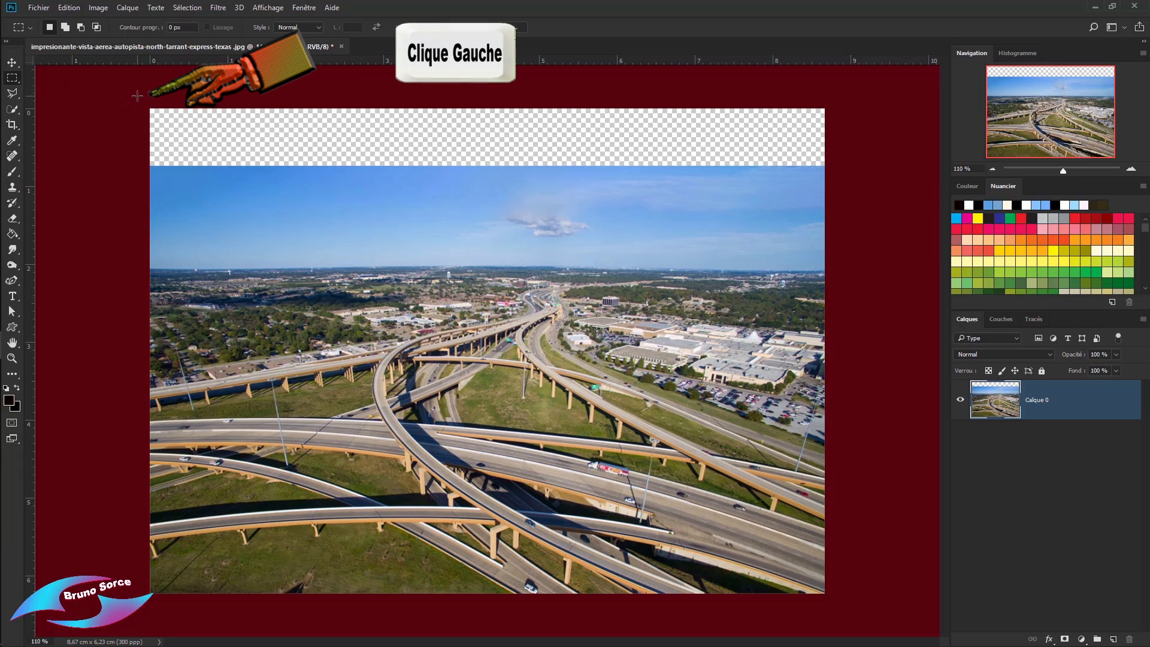
{"action": "left_click_drag", "start_coordinate": [137, 96], "coordinate": [845, 169]}
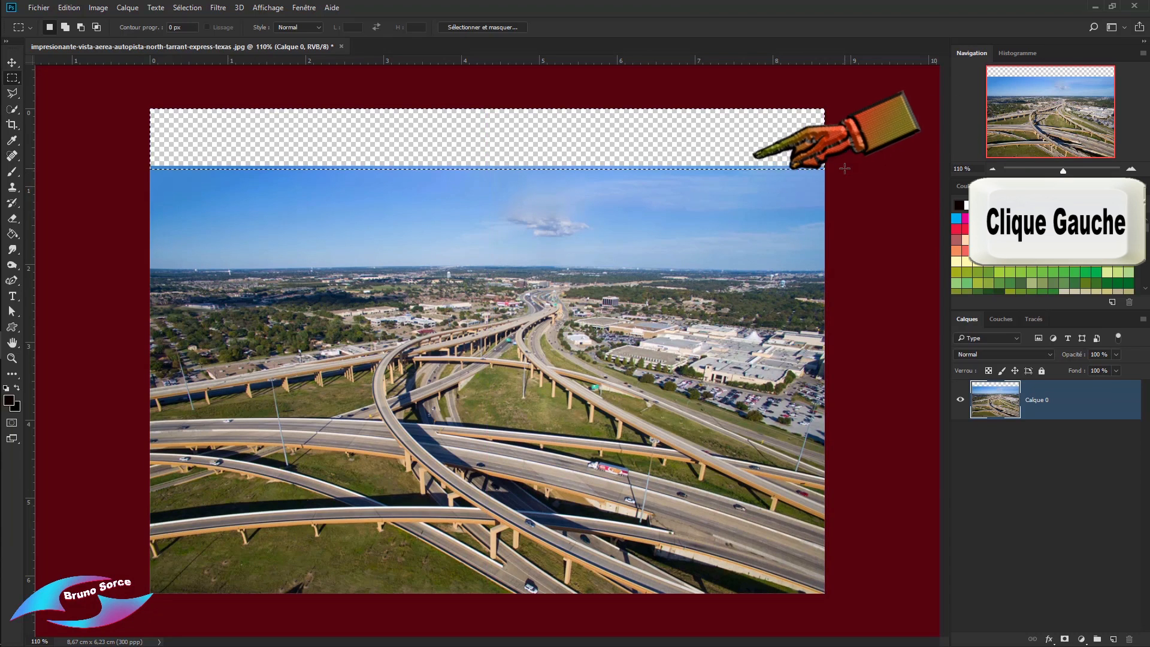
Fill the selected strip using Contenu pris en compte in Normal mode at 100 % opacity, and clear the selection
{"action": "right_click", "coordinate": [565, 141]}
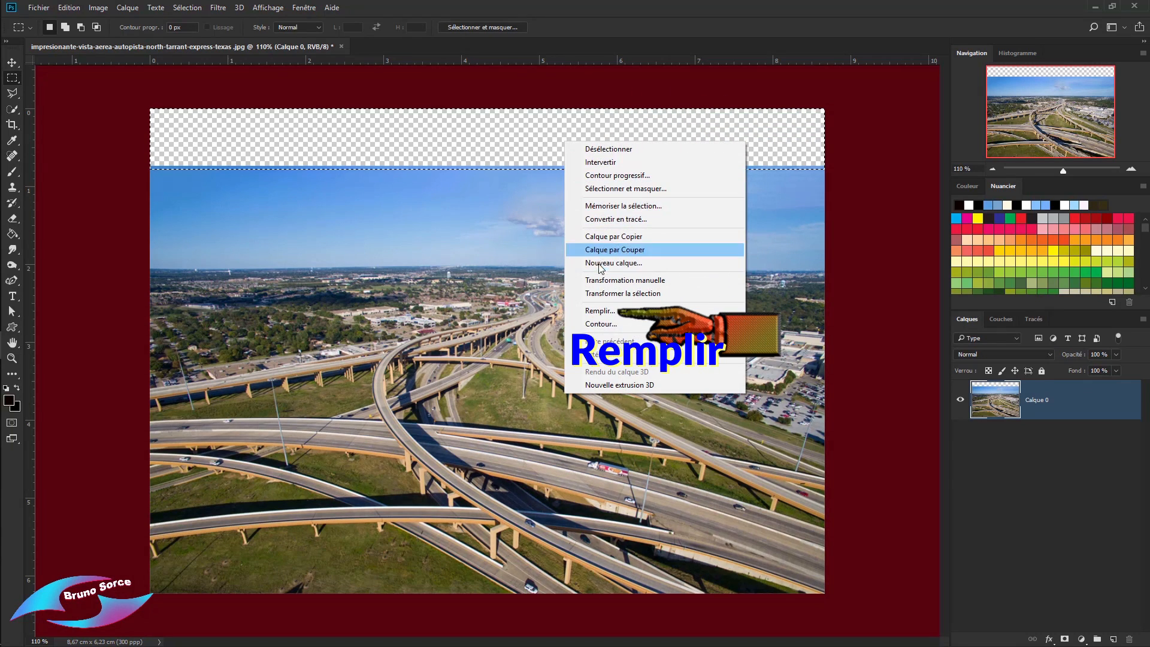
{"action": "left_click", "coordinate": [599, 312]}
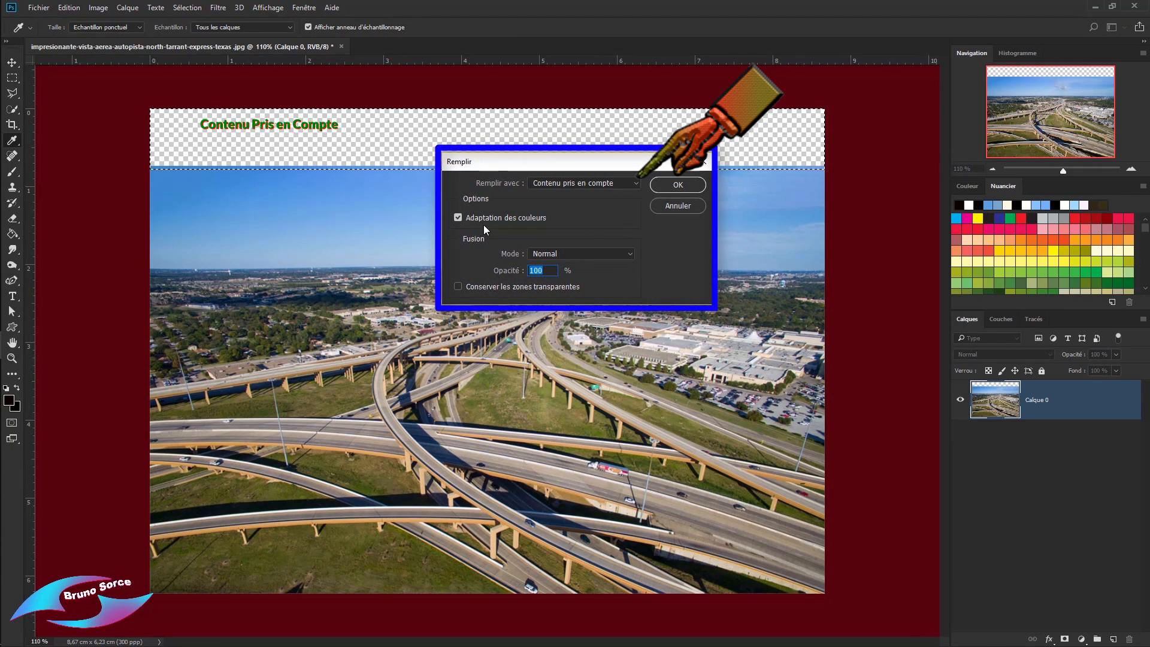
{"action": "left_click", "coordinate": [634, 185]}
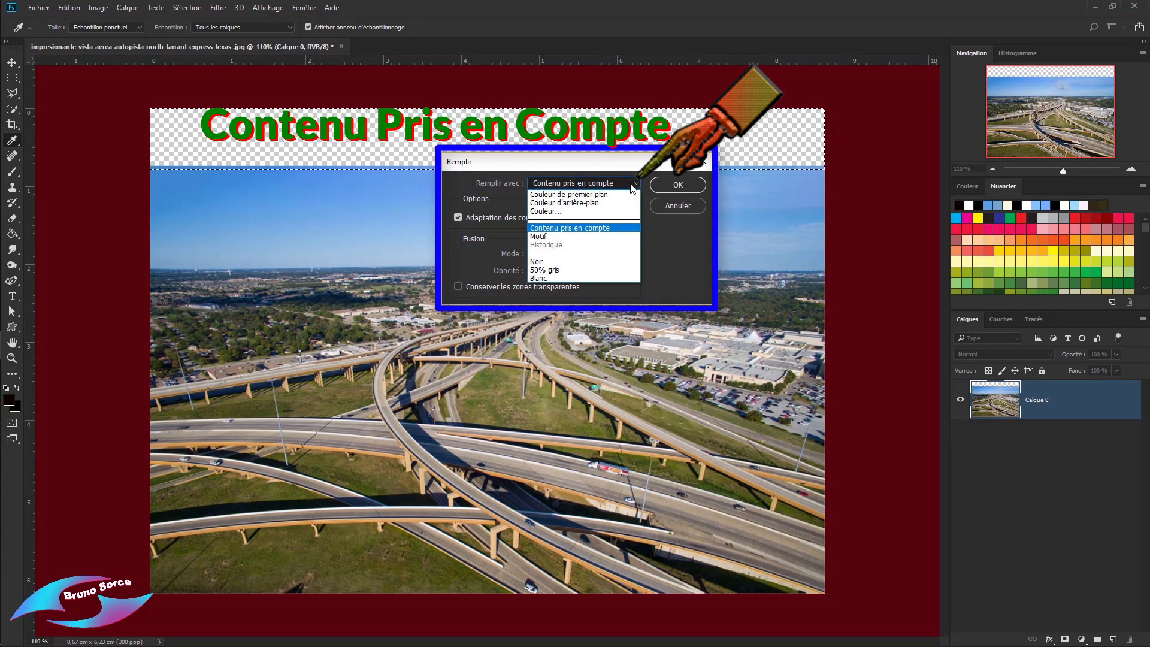
{"action": "left_click", "coordinate": [568, 228]}
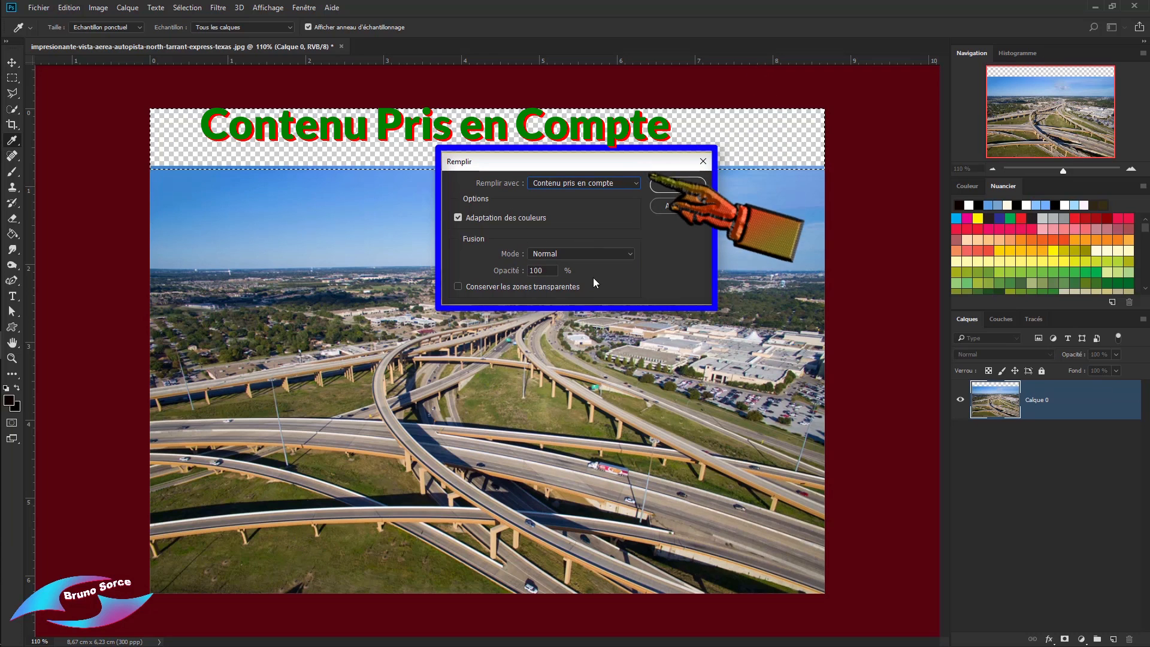
{"action": "left_click", "coordinate": [678, 184]}
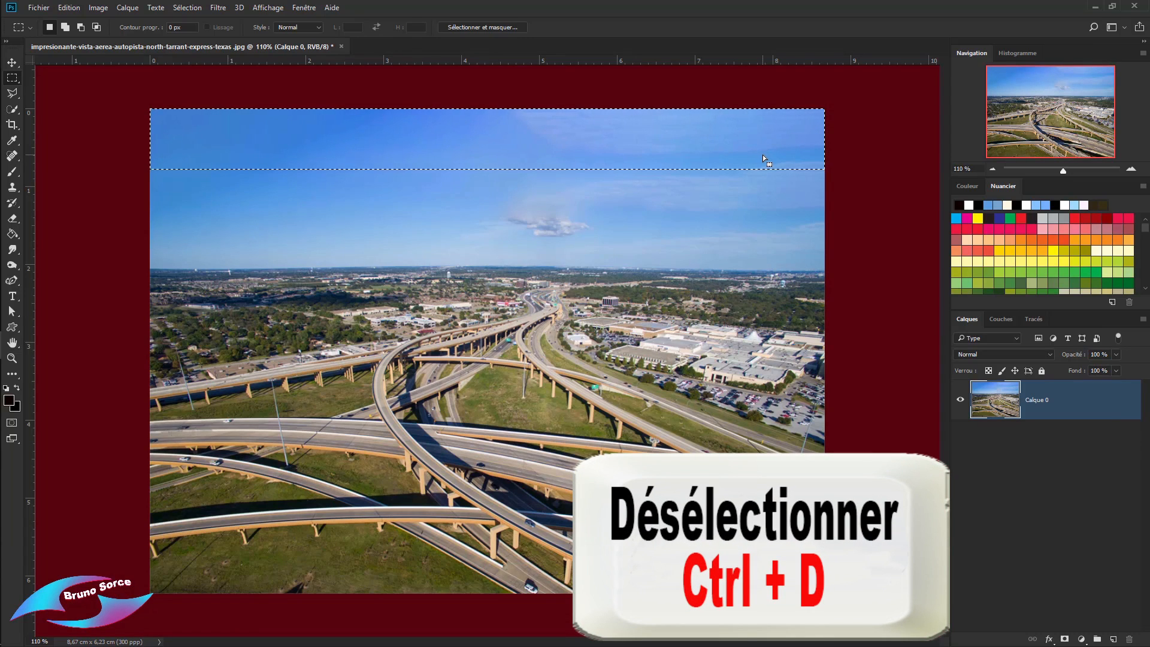
{"action": "key", "text": "ctrl+d"}
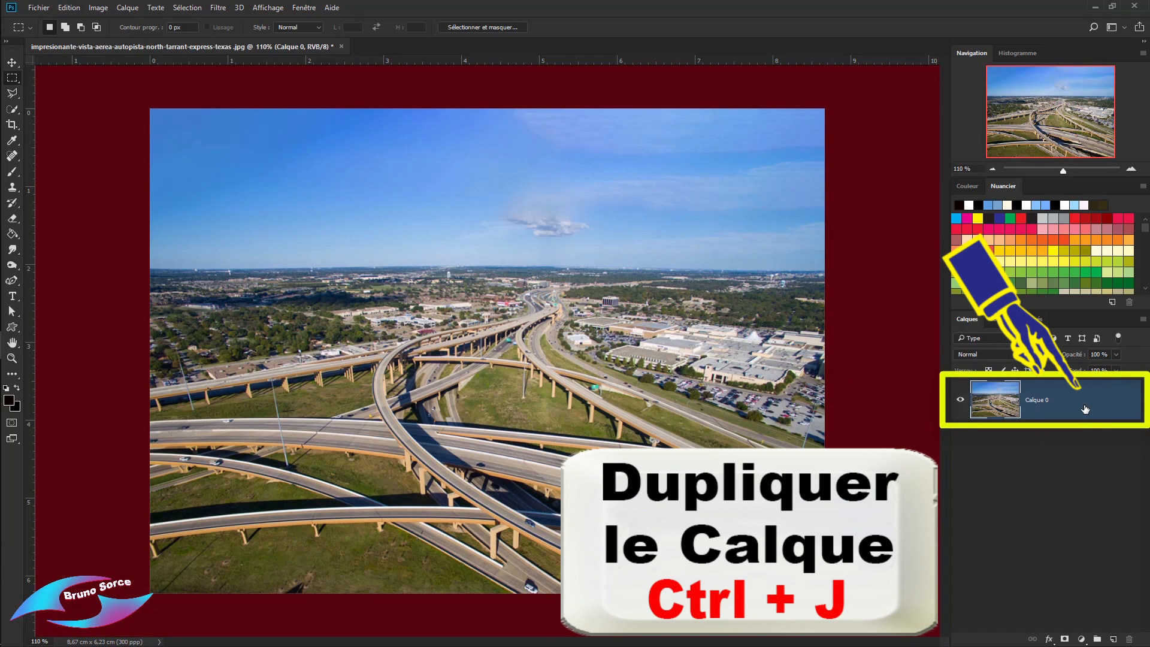
Duplicate the photo layer and rename the original, Calque 0, as PERSPECTIVE H
{"action": "key", "text": "ctrl+j"}
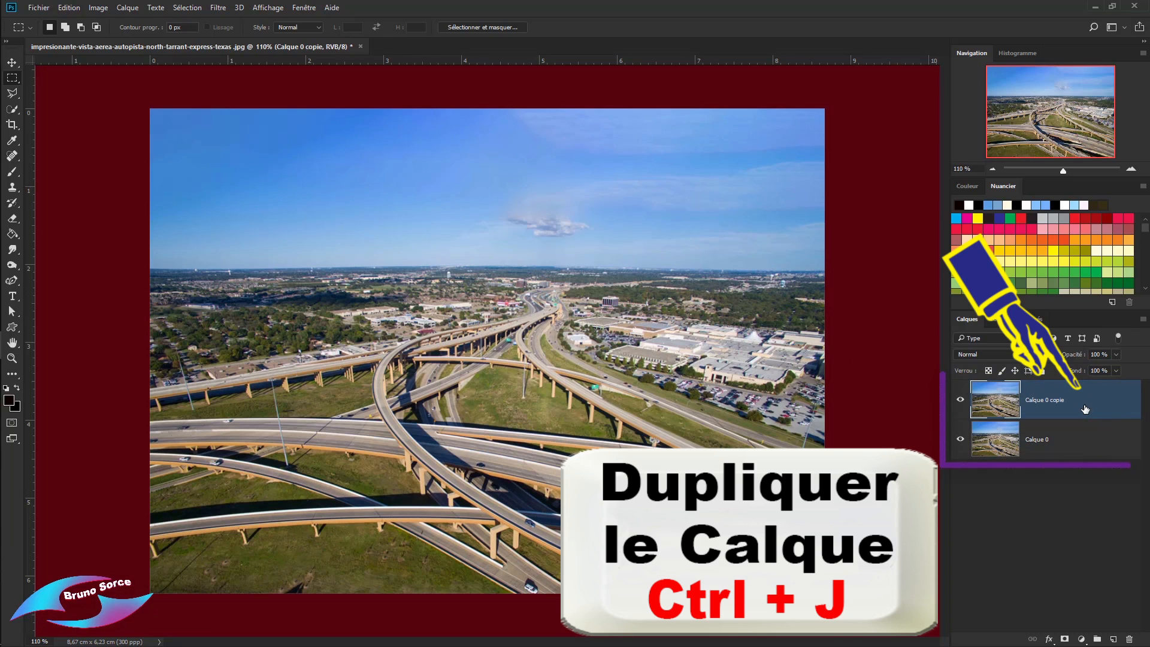
{"action": "left_click", "coordinate": [1039, 443]}
{"action": "double_click", "coordinate": [1039, 443]}
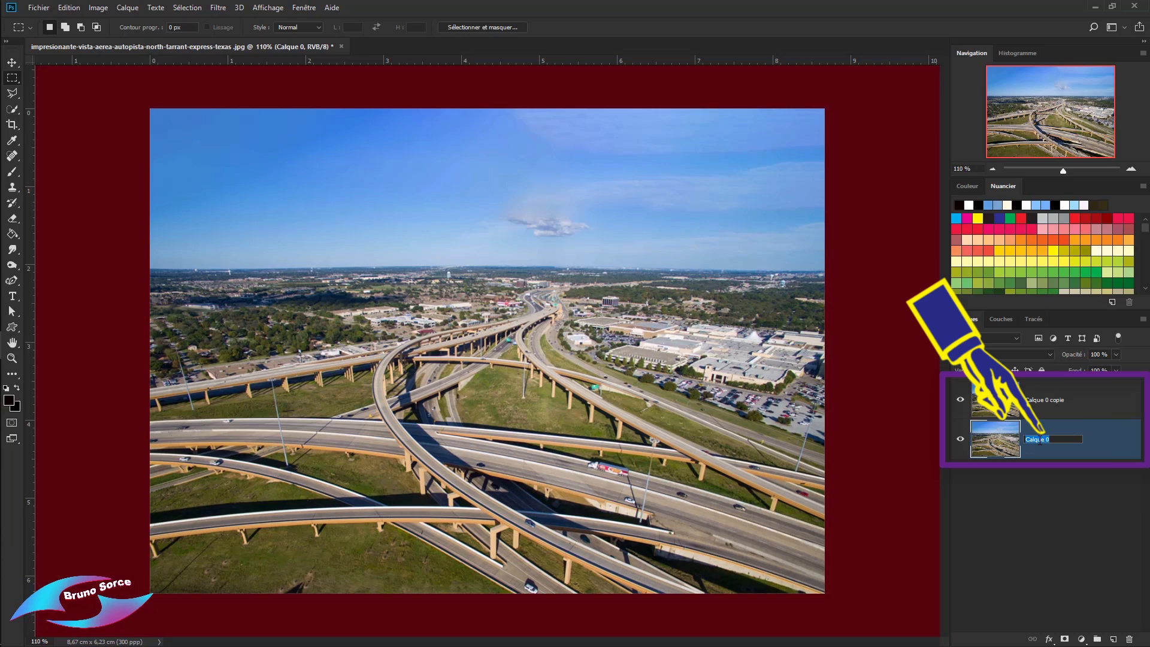
{"action": "key", "text": "BackSpace"}
{"action": "type", "text": "PERSPECTIVE H"}
{"action": "key", "text": "Return"}
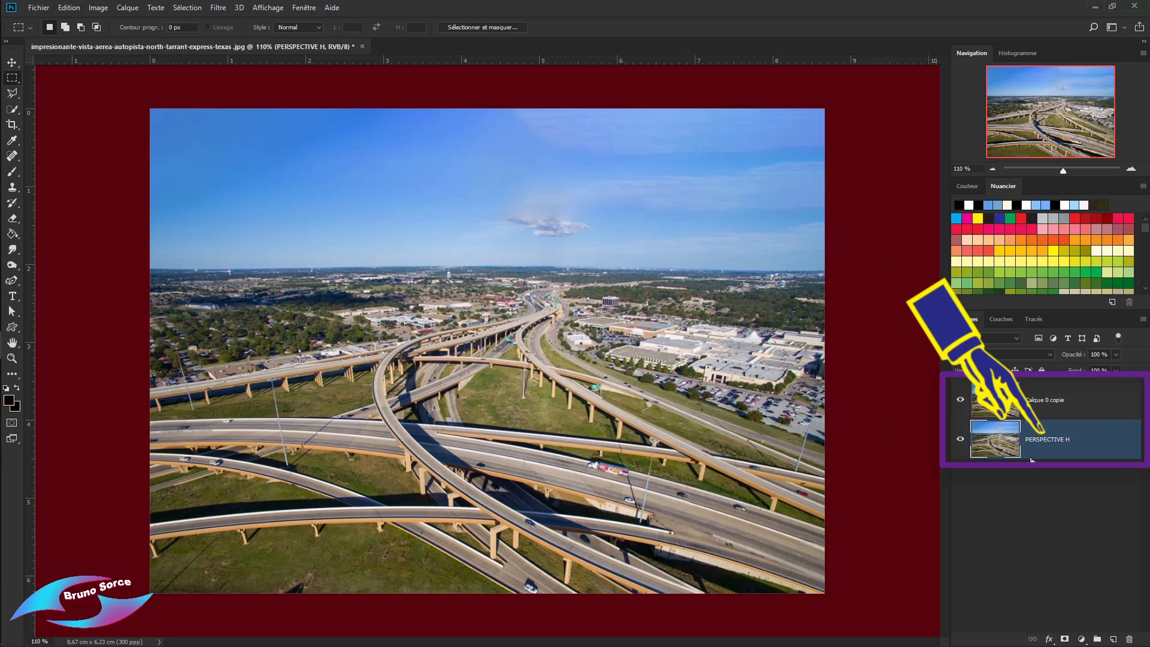
Rename the duplicated photo layer as PERSPECTIVE V
{"action": "double_click", "coordinate": [1047, 401]}
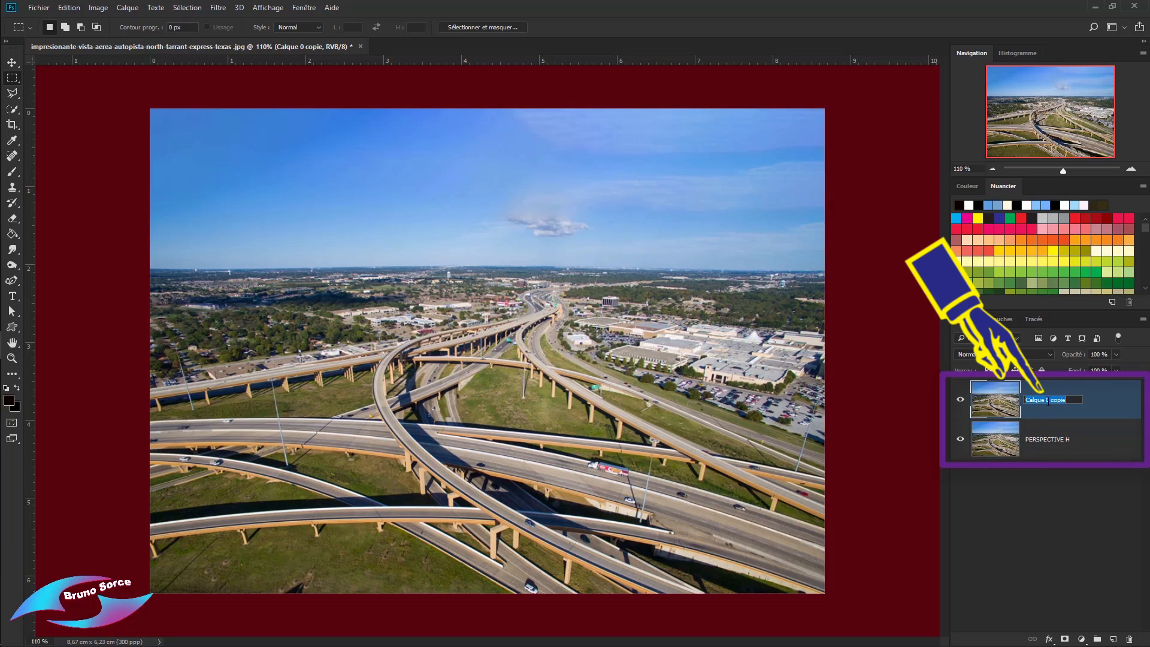
{"action": "type", "text": "PERSPECTIVE V"}
{"action": "key", "text": "Return"}
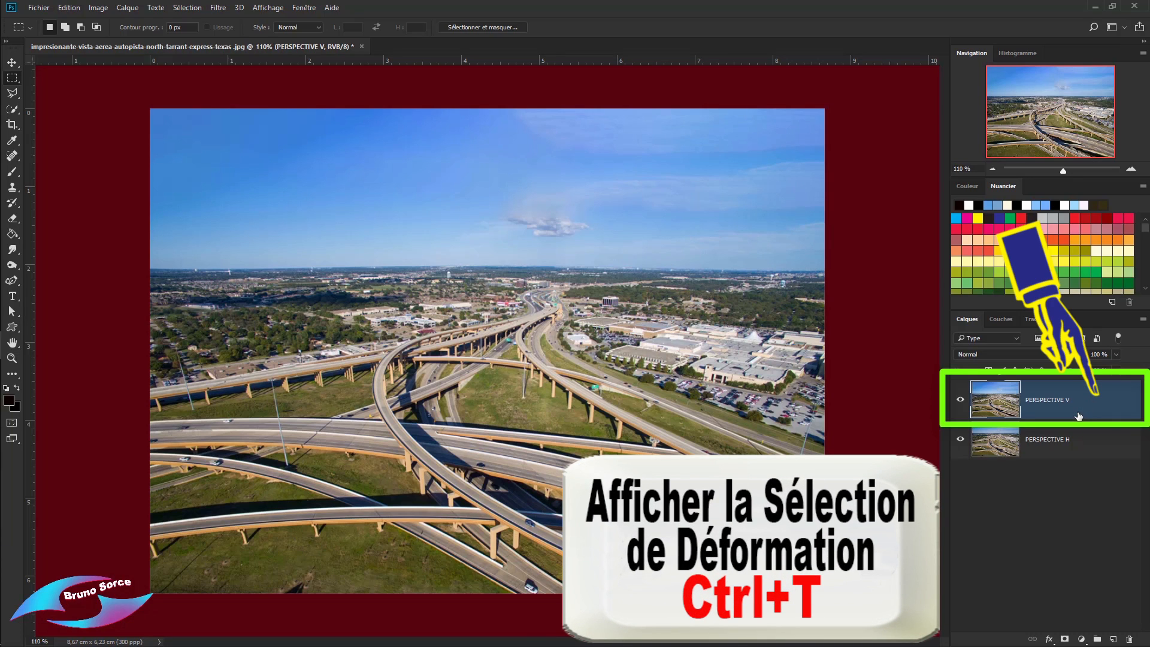
Flip the PERSPECTIVE V layer horizontally and rotate it 90° clockwise with a free transform
{"action": "key", "text": "ctrl+t"}
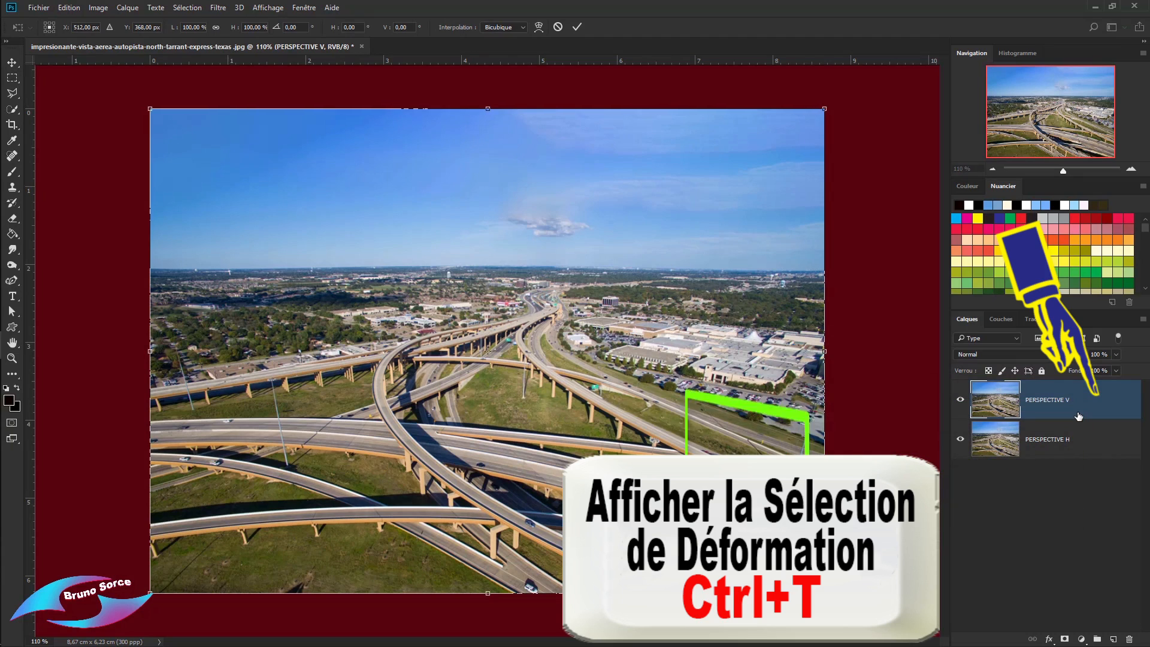
{"action": "right_click", "coordinate": [616, 350]}
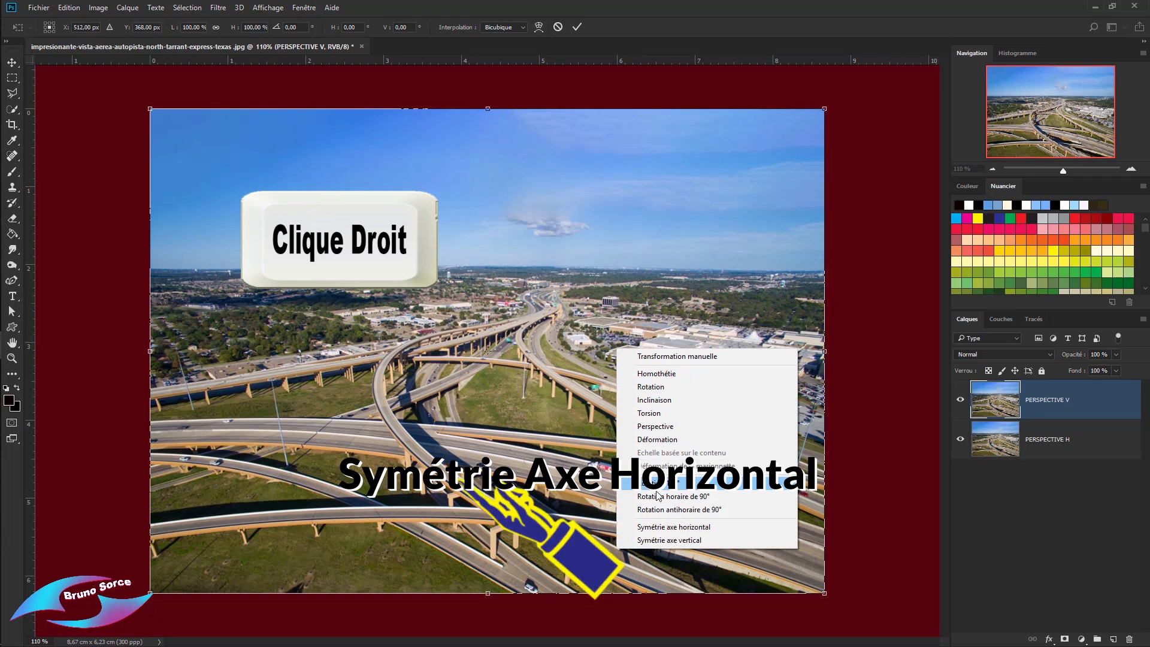
{"action": "left_click", "coordinate": [672, 529]}
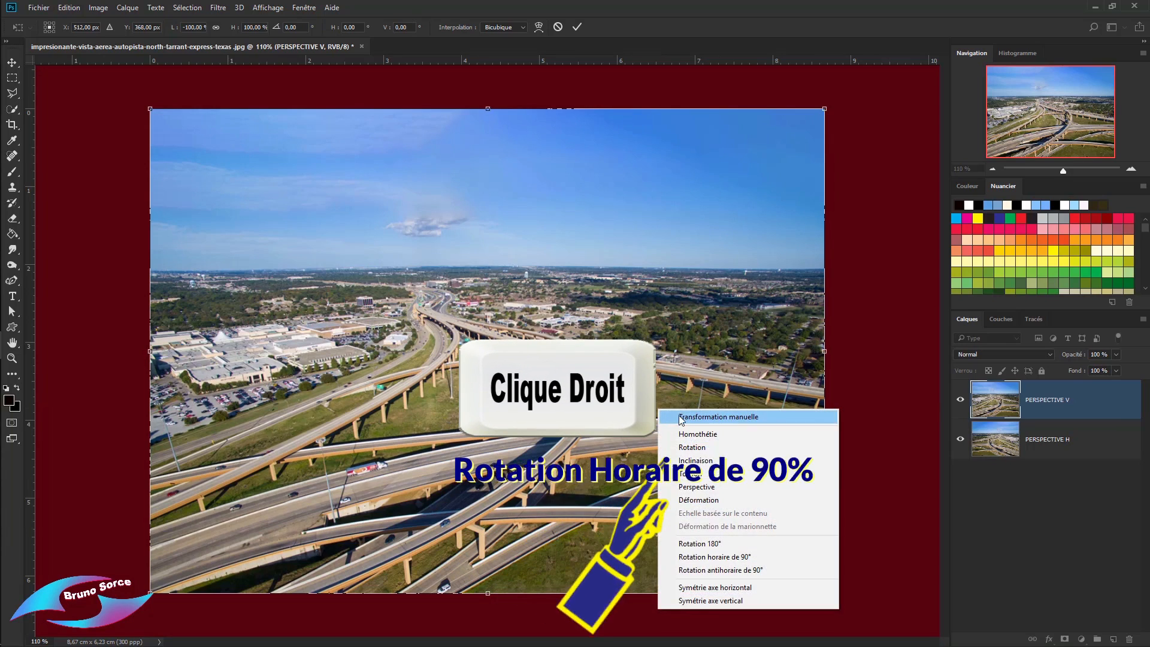
{"action": "left_click", "coordinate": [692, 559]}
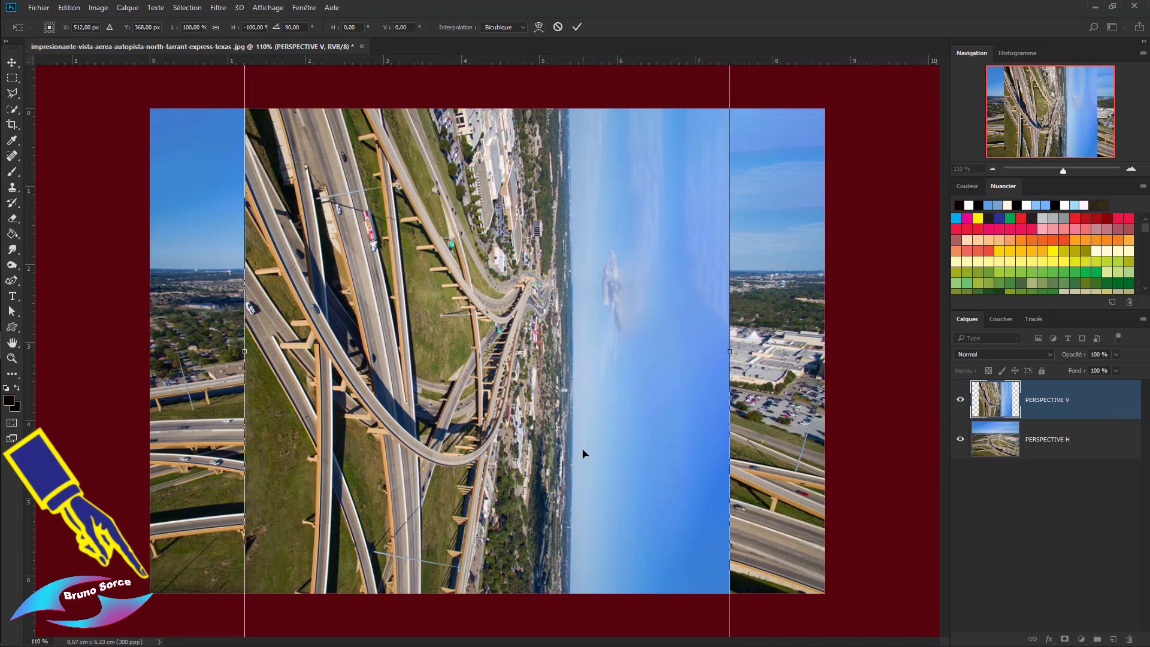
Move the rotated PERSPECTIVE V image into the canvas's upper-left corner, apply the transform, and hide the PERSPECTIVE H layer
{"action": "mouse_move", "coordinate": [584, 454]}
{"action": "left_mouse_down"}
{"action": "mouse_move", "coordinate": [542, 326]}
{"action": "mouse_move", "coordinate": [575, 274]}
{"action": "mouse_move", "coordinate": [551, 333]}
{"action": "mouse_move", "coordinate": [488, 356]}
{"action": "left_mouse_up"}
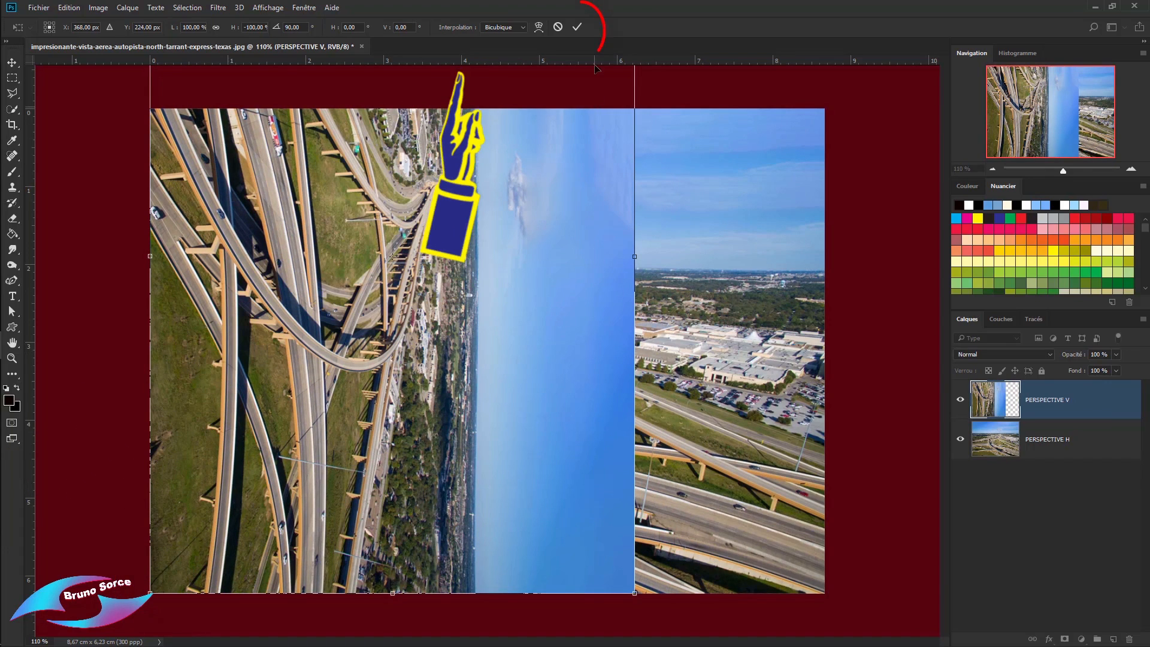
{"action": "left_click", "coordinate": [576, 28]}
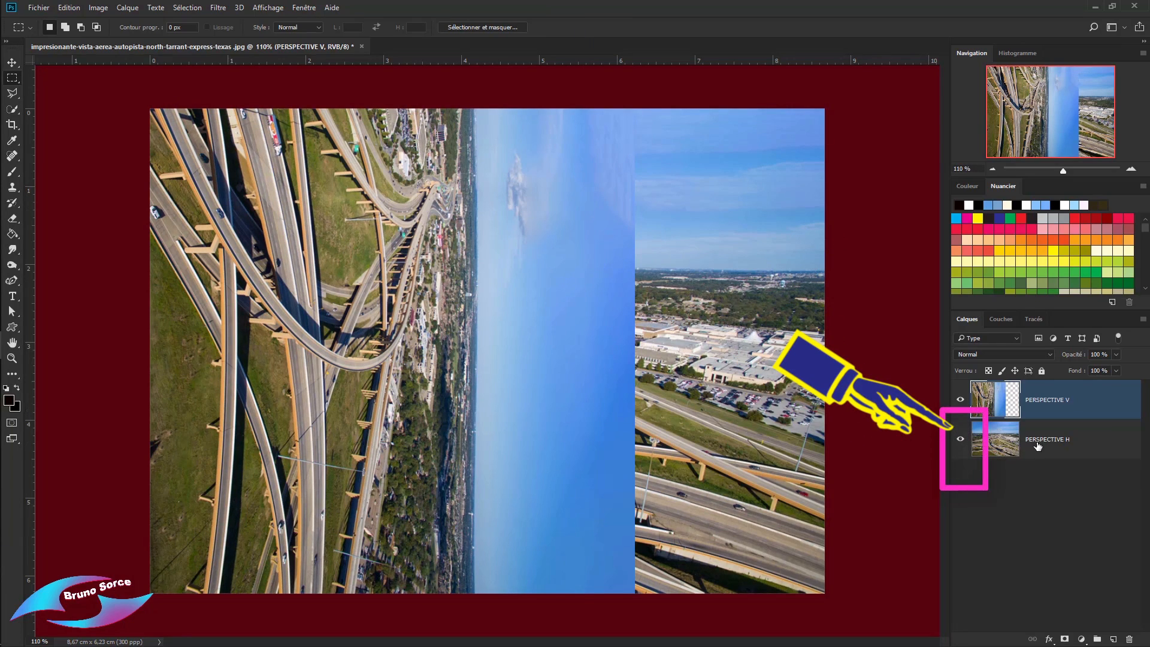
{"action": "left_click", "coordinate": [963, 443]}
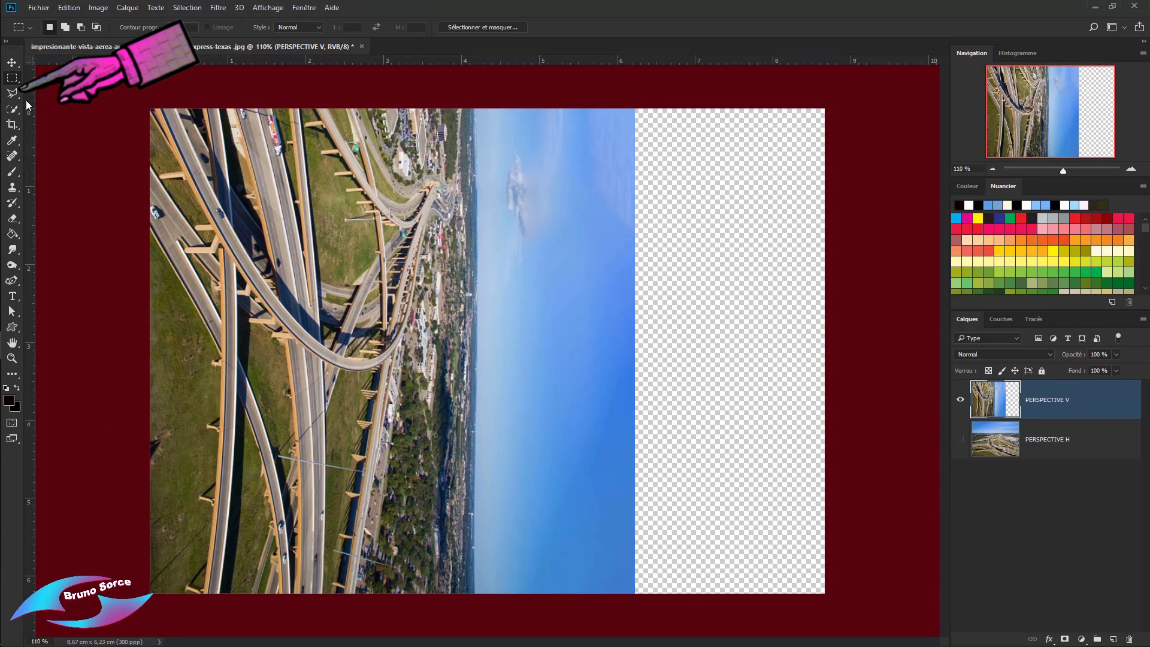
Mask the PERSPECTIVE V layer to a Polygonal Lasso selection of its upper-left triangular half, and show the PERSPECTIVE H layer
{"action": "left_click", "coordinate": [12, 91]}
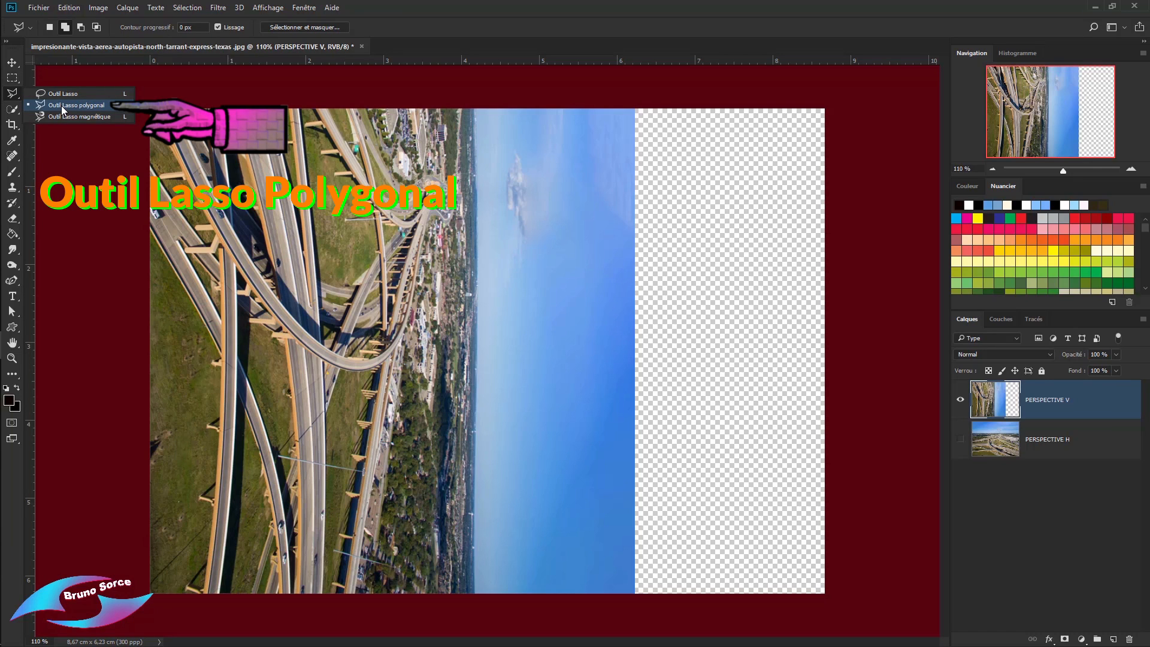
{"action": "left_click", "coordinate": [61, 105]}
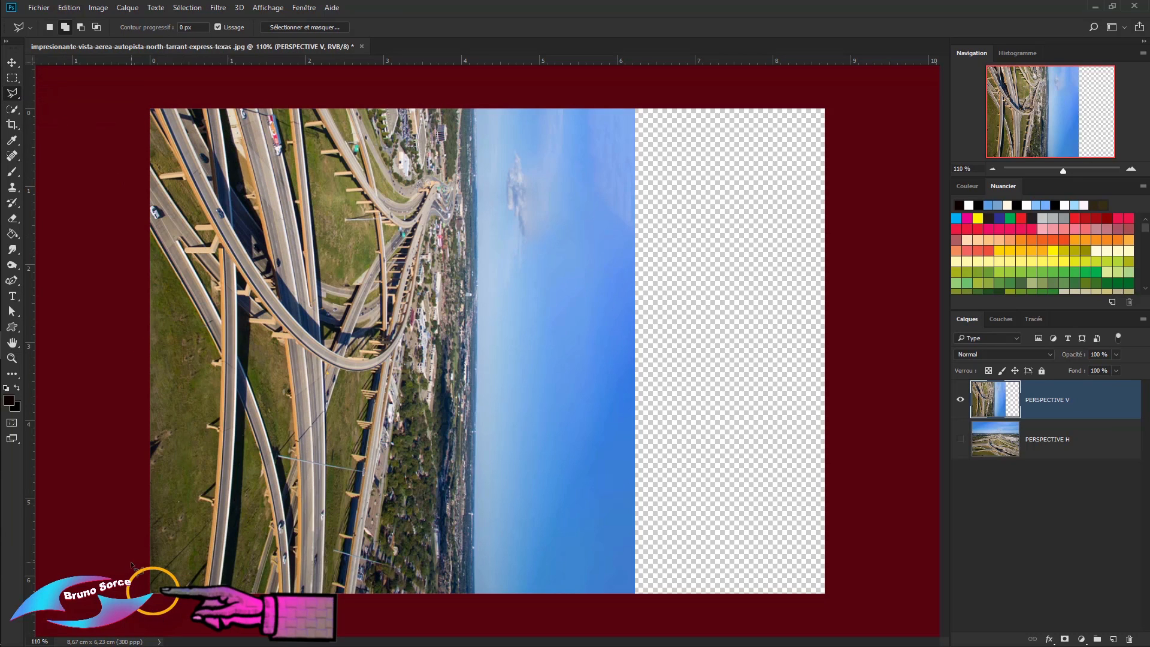
{"action": "left_click", "coordinate": [151, 600]}
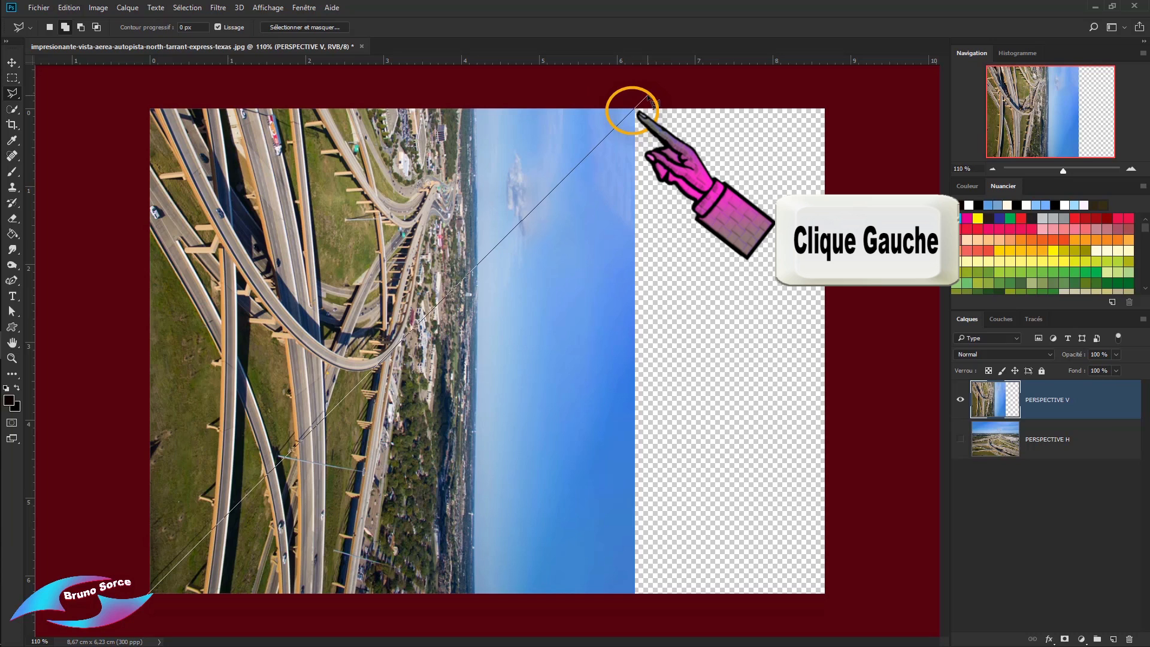
{"action": "left_click", "coordinate": [647, 96]}
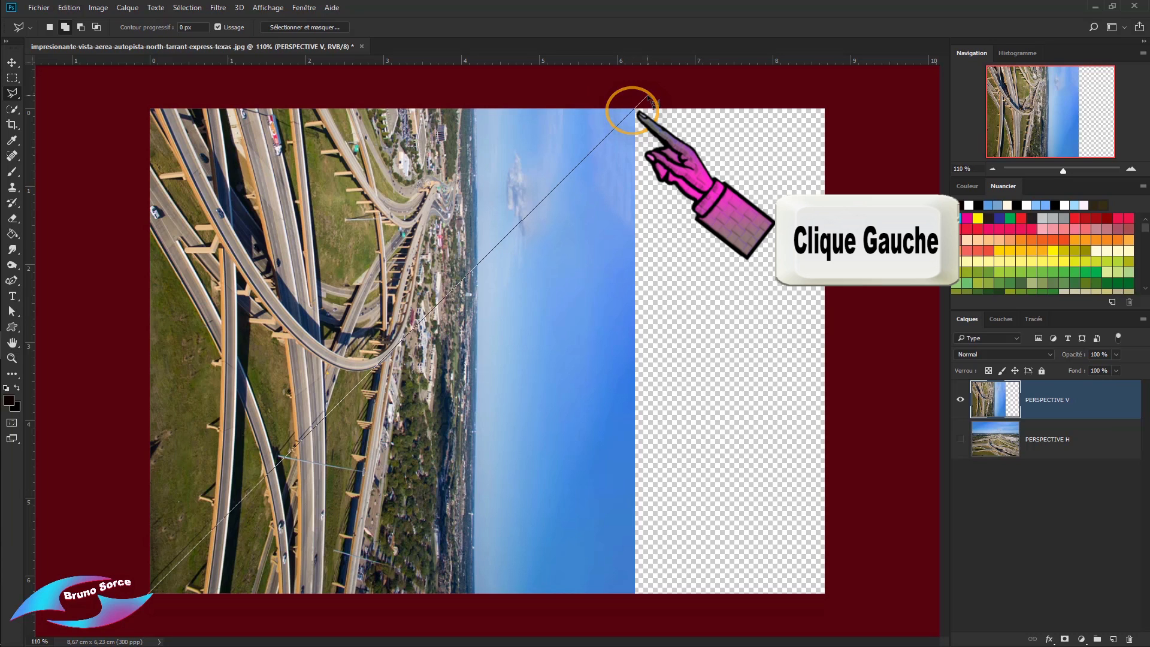
{"action": "left_click", "coordinate": [105, 97]}
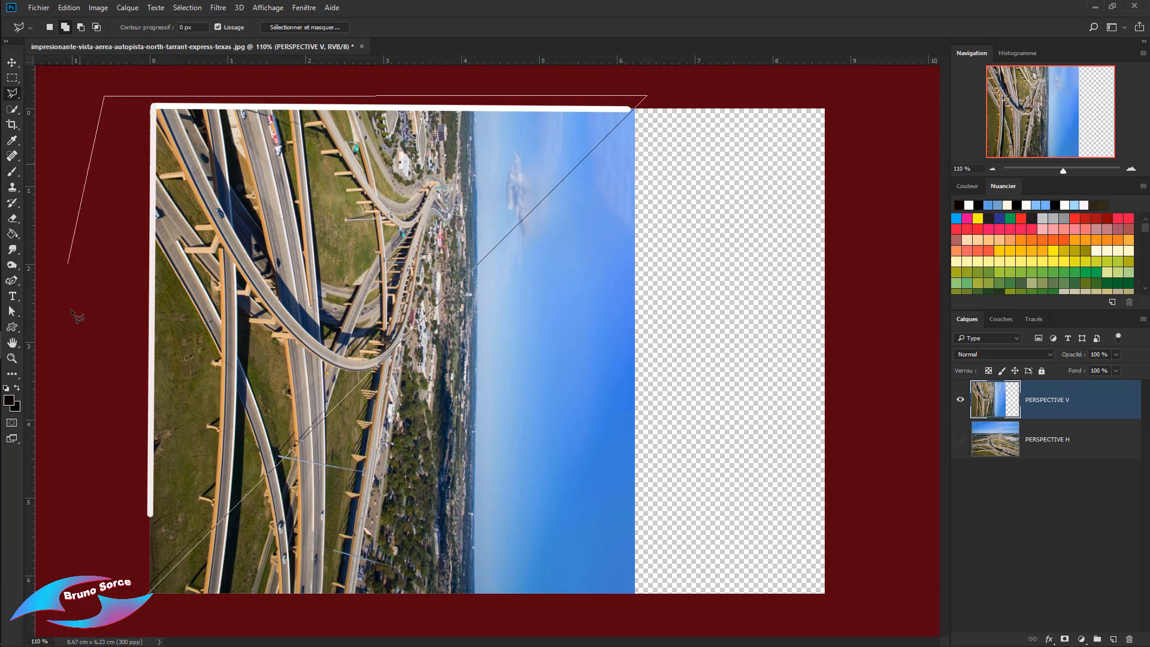
{"action": "left_click", "coordinate": [116, 623]}
{"action": "left_click", "coordinate": [151, 604]}
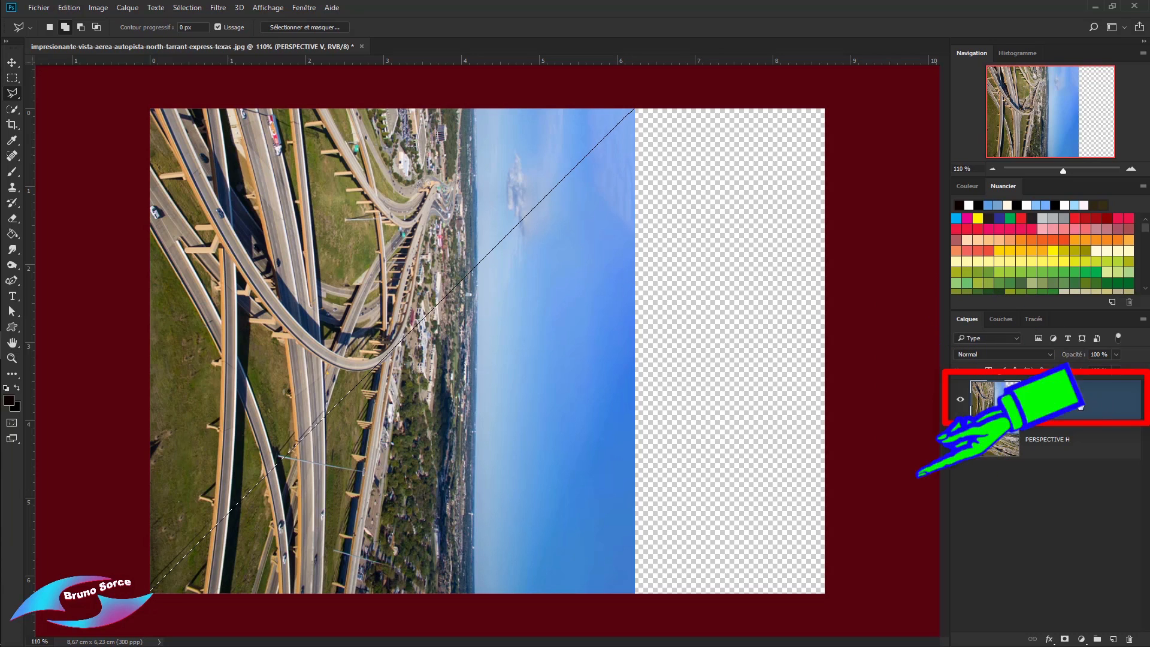
{"action": "left_click", "coordinate": [1064, 639]}
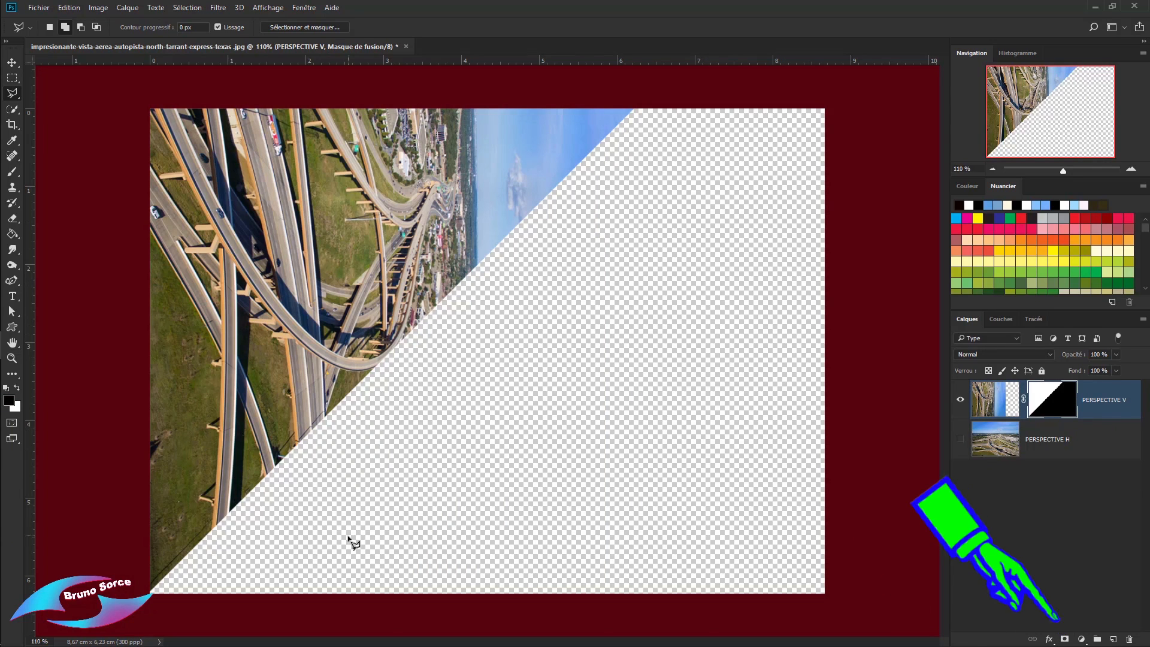
{"action": "left_click", "coordinate": [960, 441]}
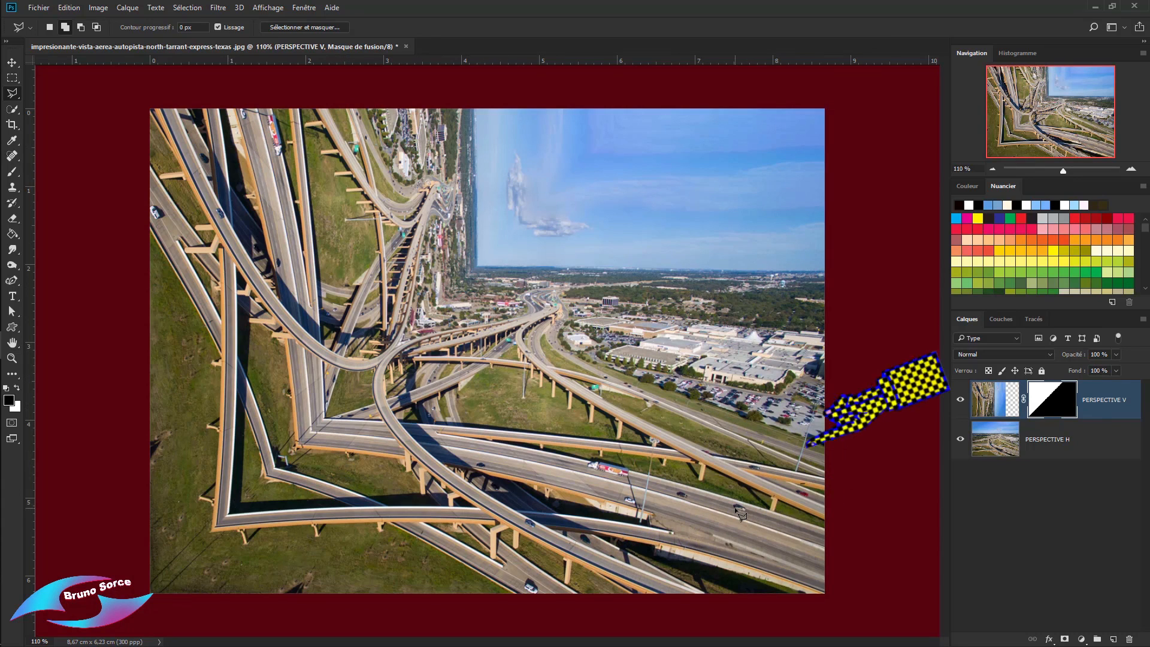
Invert the layer mask of PERSPECTIVE V and close the mask properties
{"action": "double_click", "coordinate": [1048, 401]}
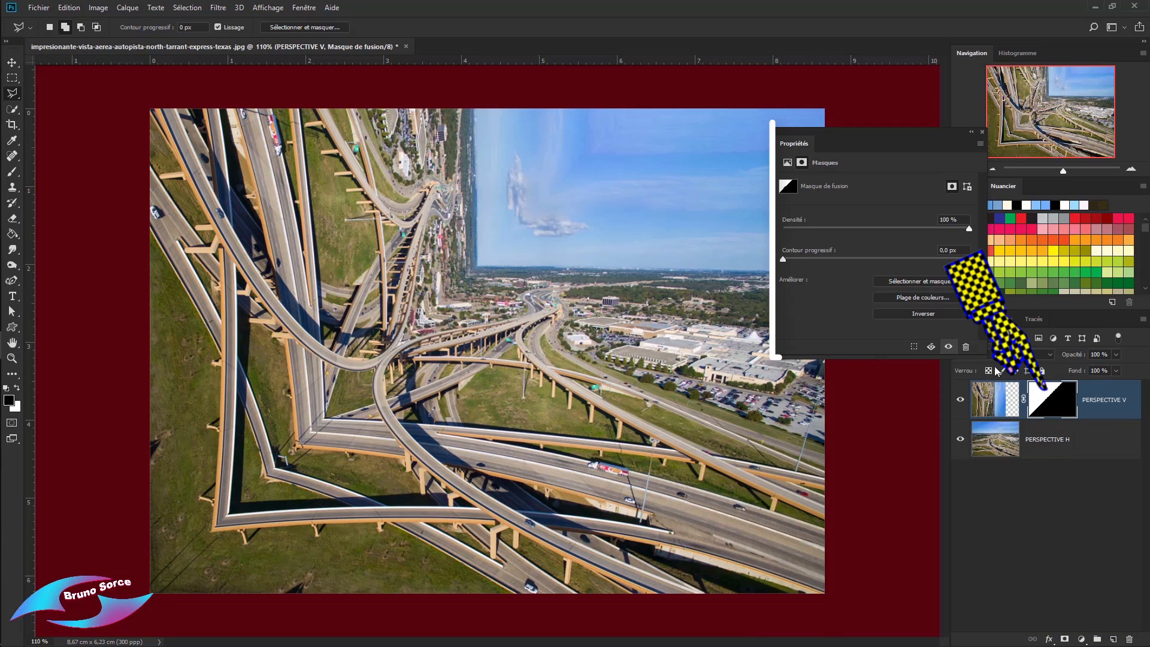
{"action": "left_click", "coordinate": [921, 314]}
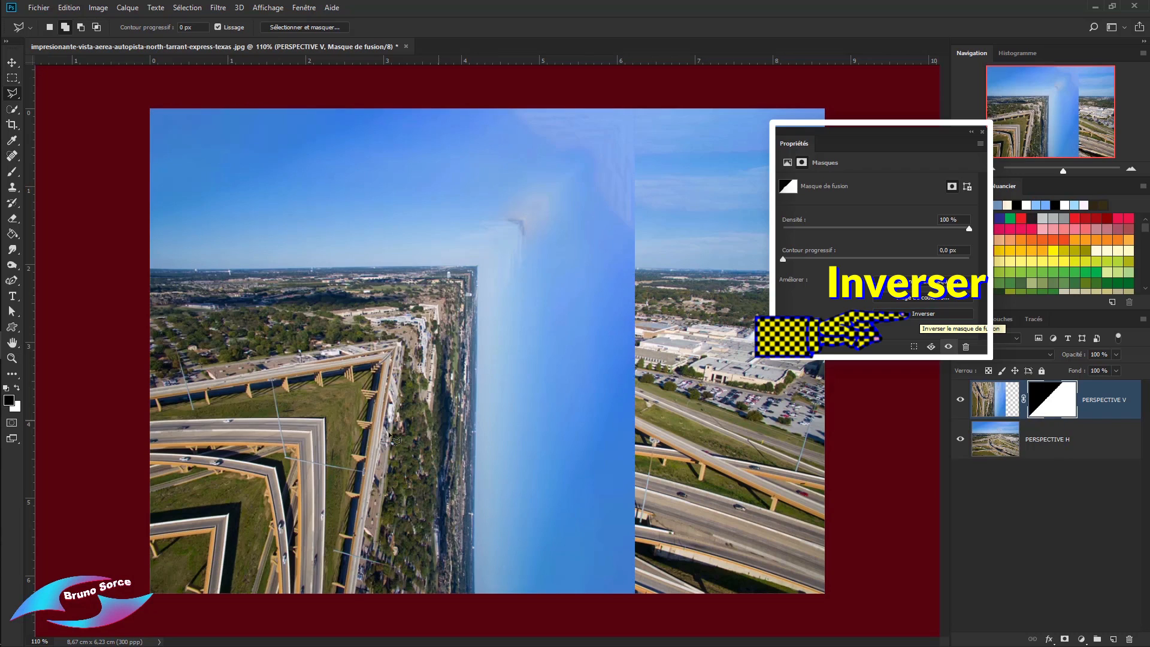
{"action": "left_click", "coordinate": [982, 132]}
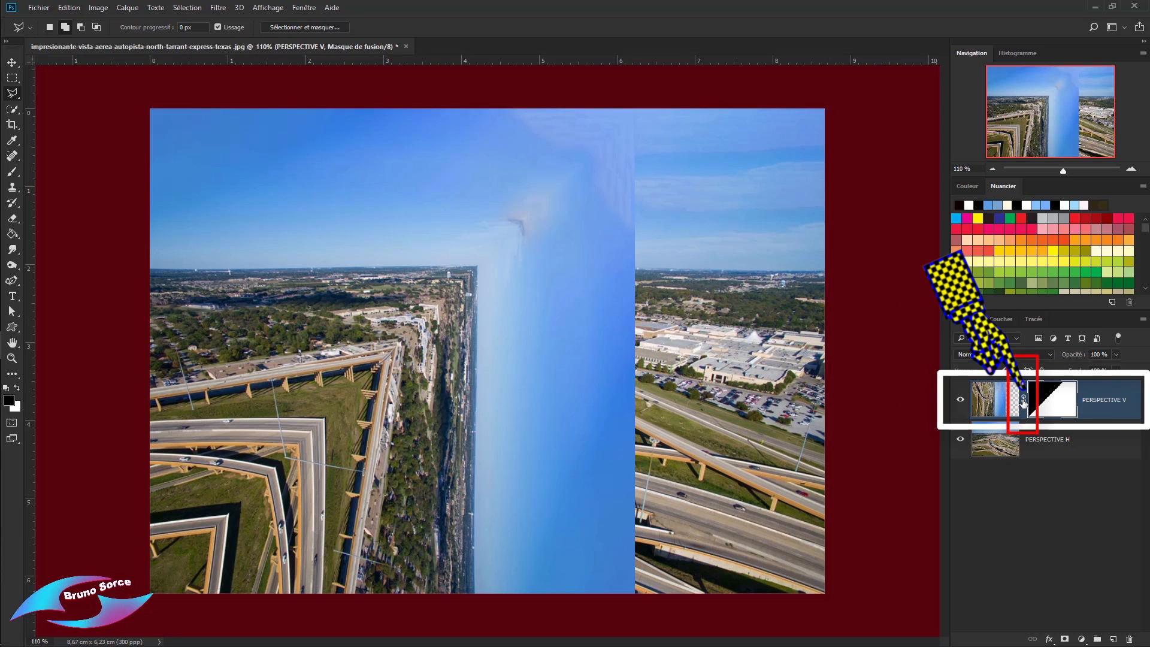
Hide PERSPECTIVE H, unlink the mask from the PERSPECTIVE V image, and move only the mask about 2 cm to the right
{"action": "left_click", "coordinate": [961, 440]}
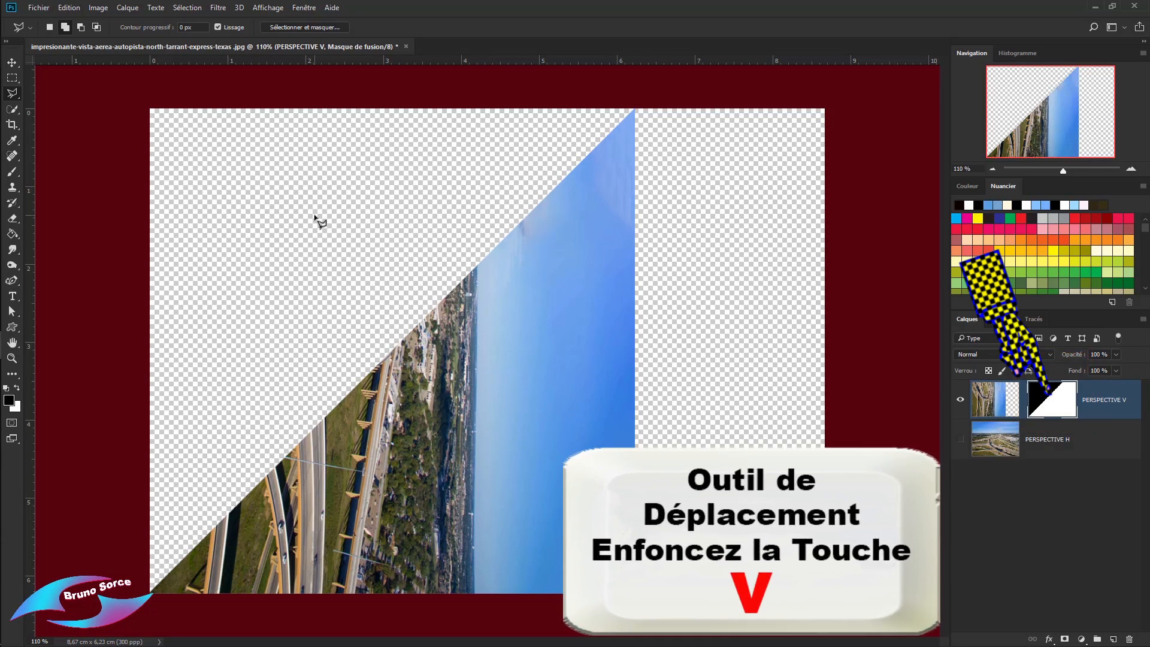
{"action": "key", "text": "v"}
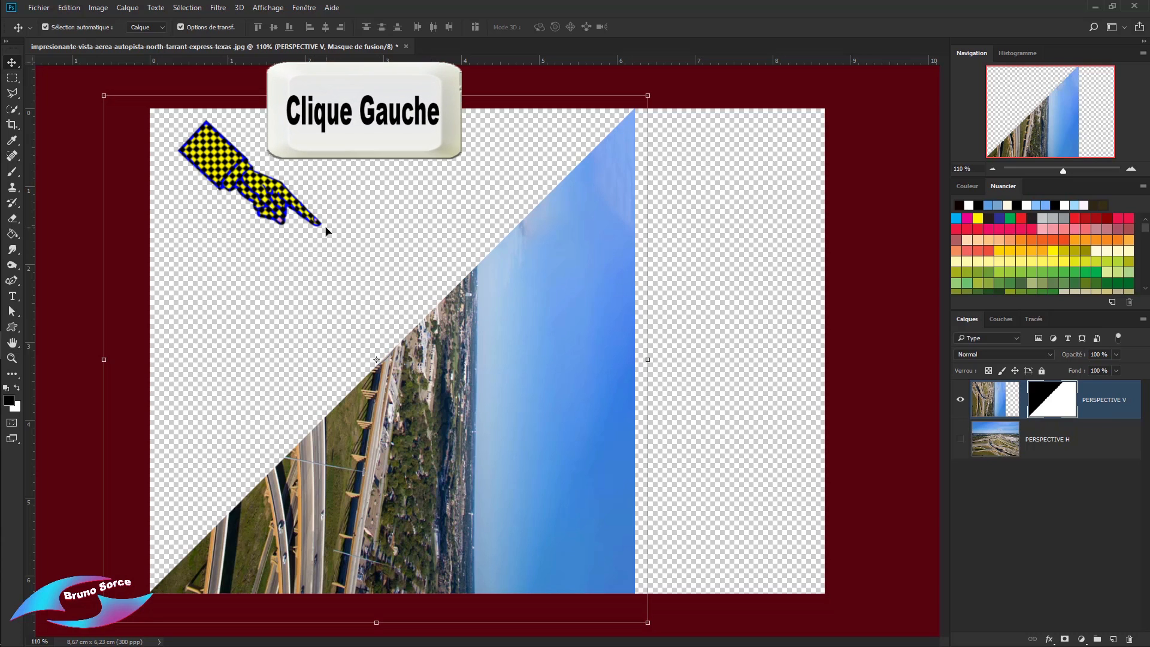
{"action": "left_click_drag", "start_coordinate": [326, 231], "coordinate": [486, 234]}
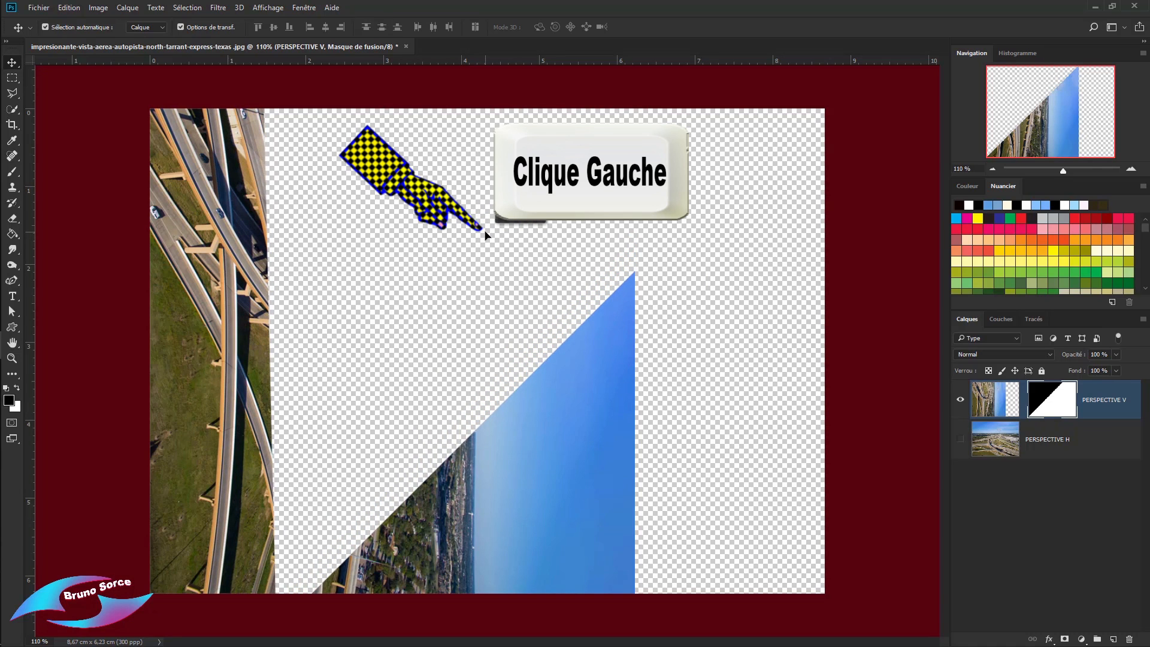
{"action": "left_click_drag", "start_coordinate": [485, 234], "coordinate": [486, 235]}
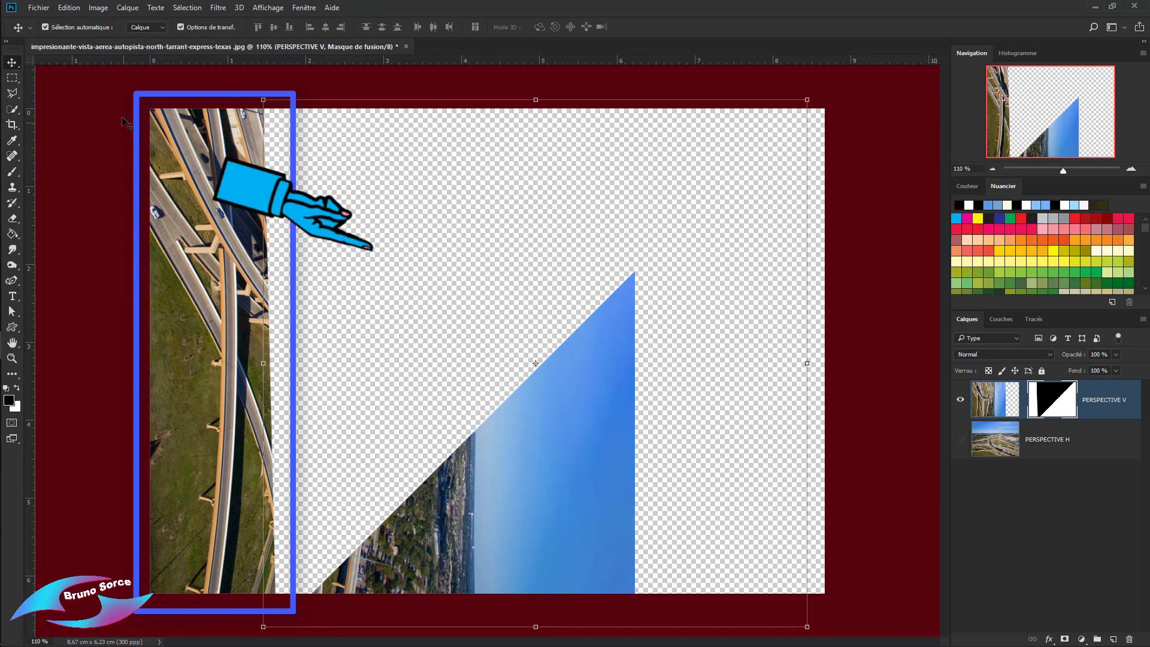
Fill the mask with black in a rectangular selection around the leftover image strip along the canvas's left edge, then deselect
{"action": "left_click", "coordinate": [11, 83]}
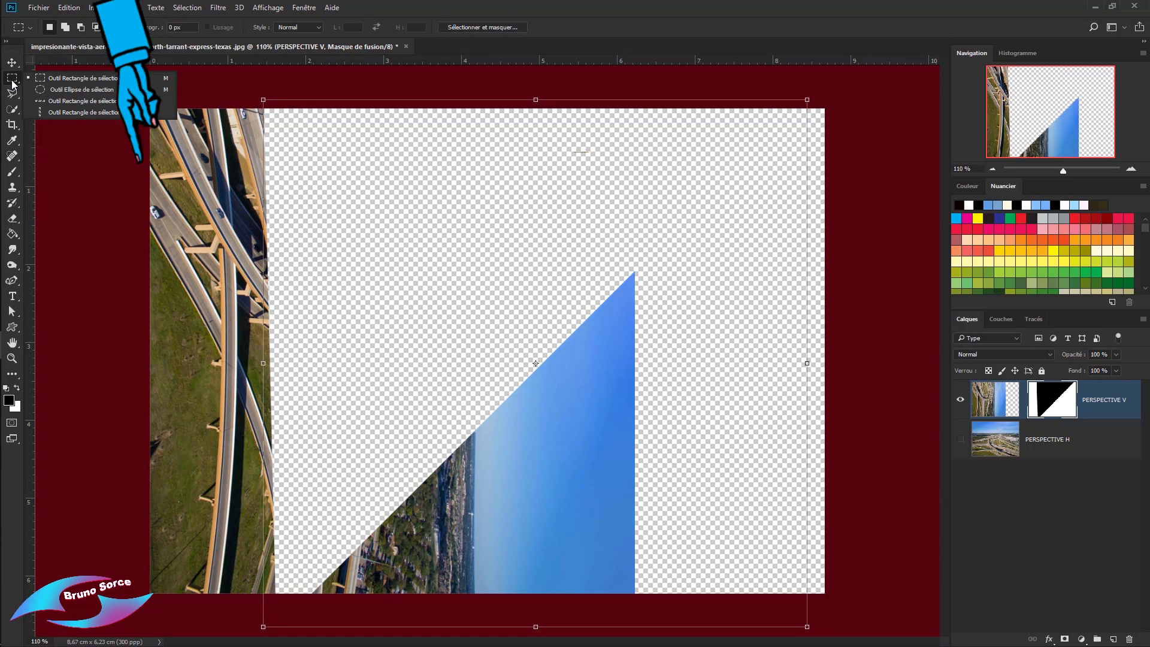
{"action": "left_click", "coordinate": [71, 80]}
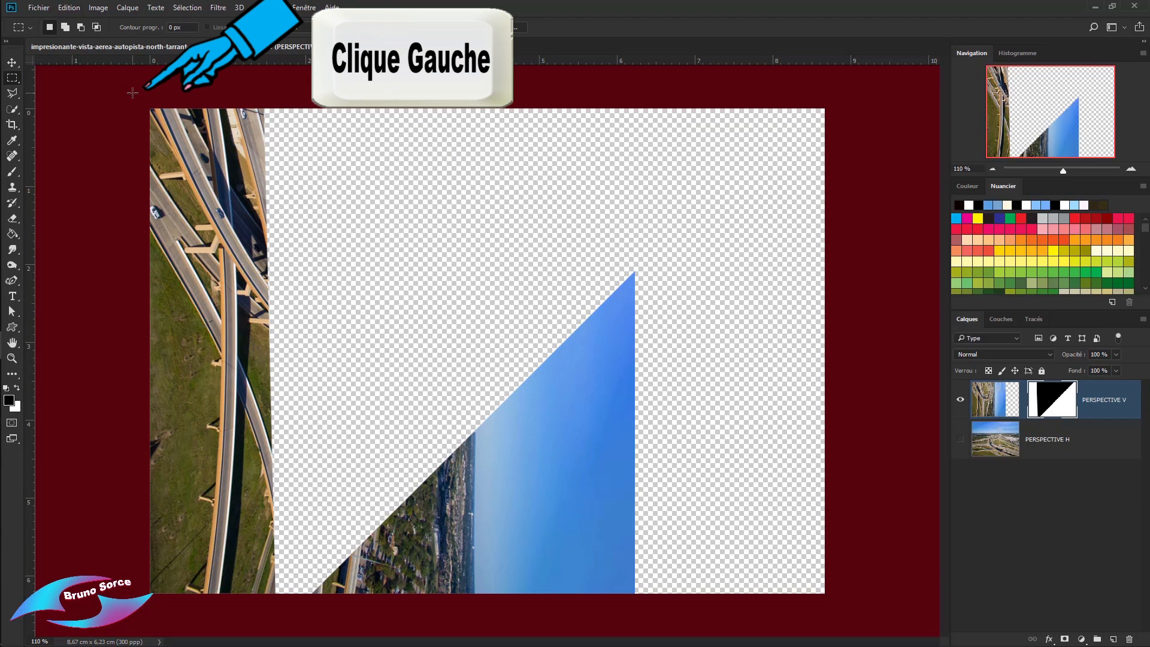
{"action": "left_click_drag", "start_coordinate": [132, 93], "coordinate": [288, 603]}
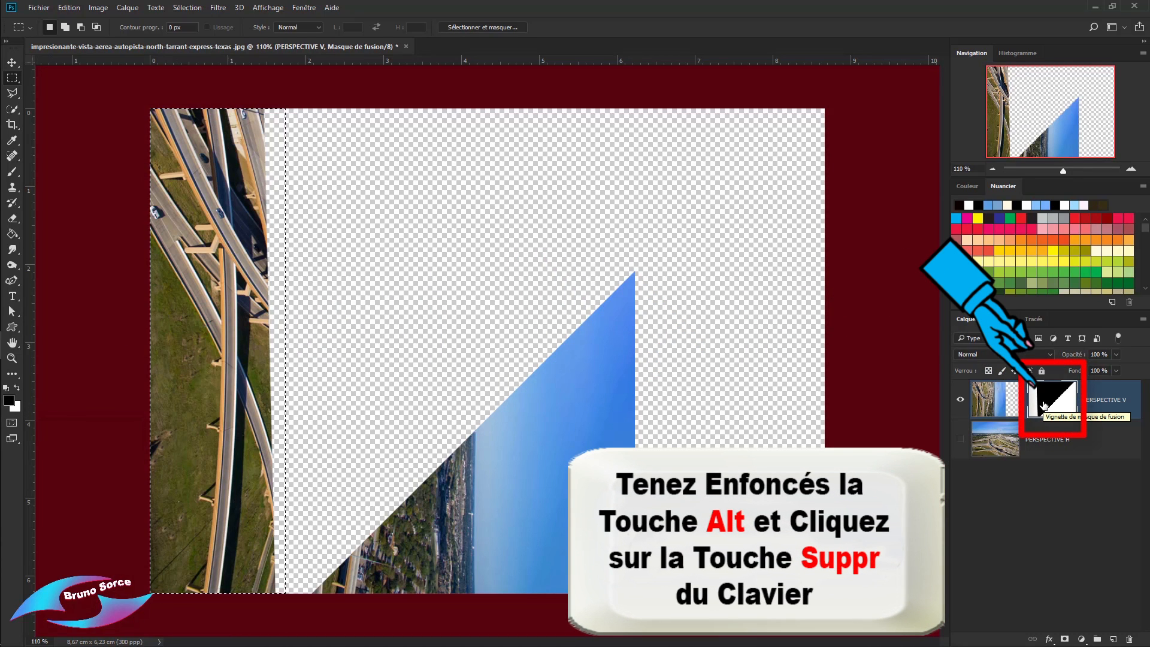
{"action": "key", "text": "alt"}
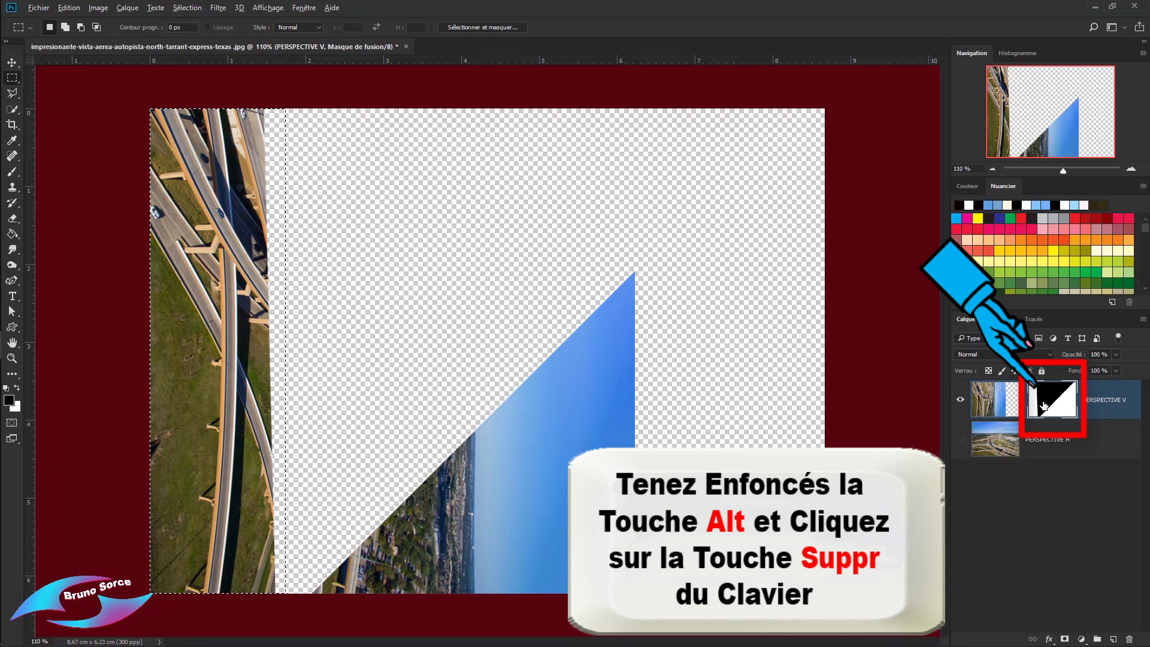
{"action": "key", "text": "alt+Delete"}
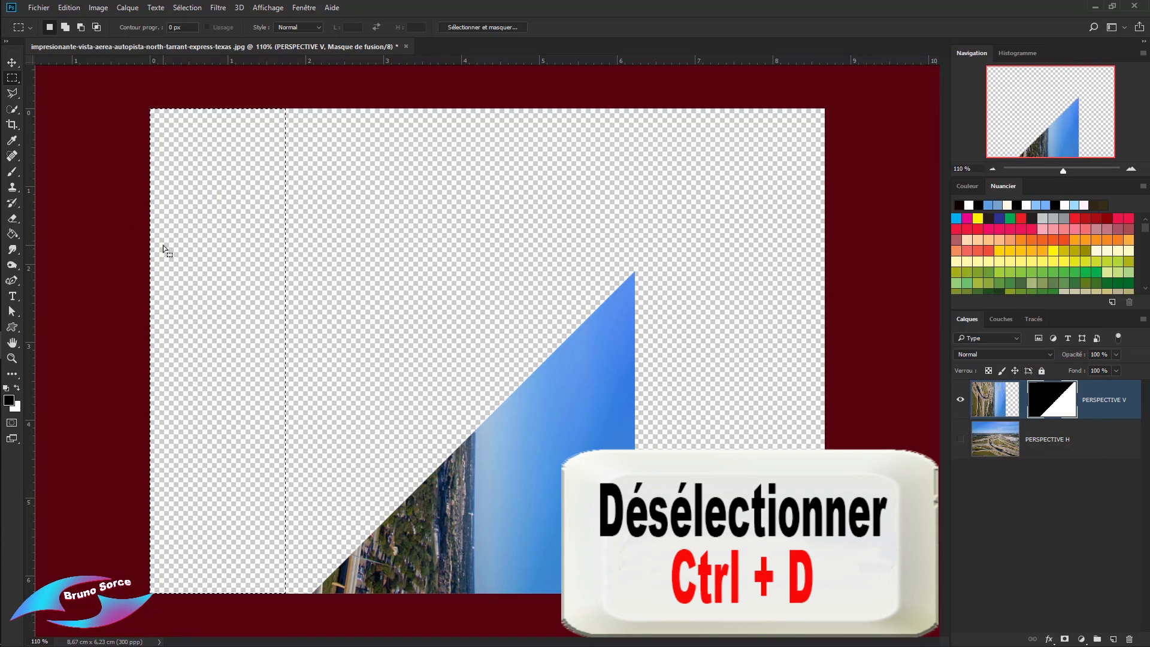
{"action": "key", "text": "ctrl+d"}
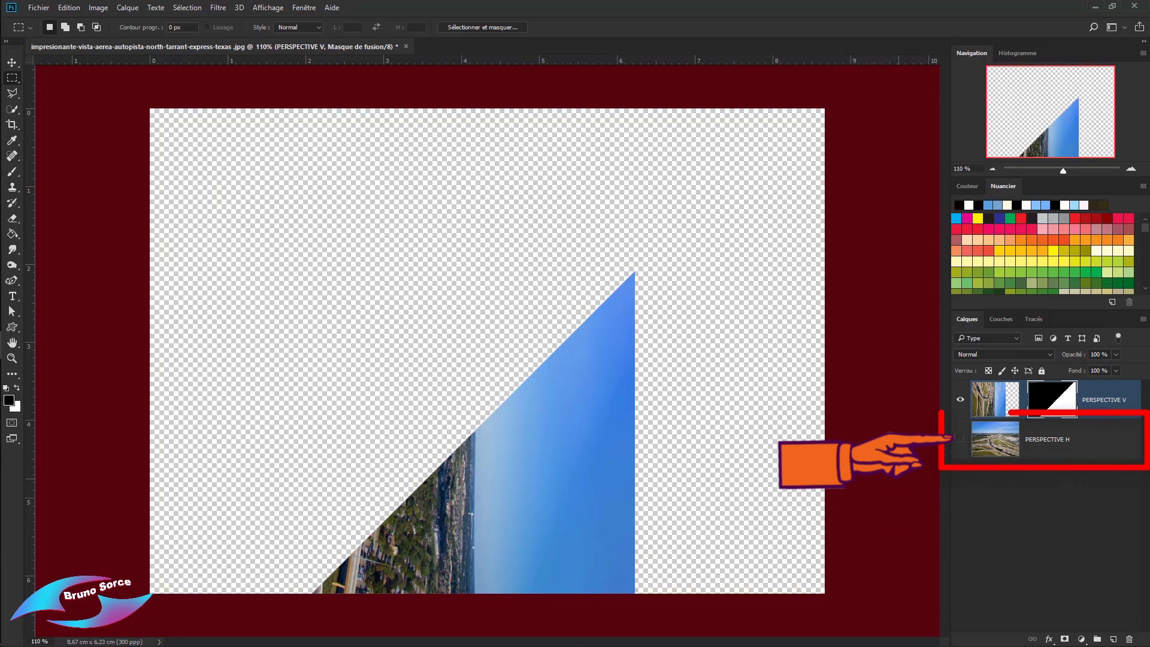
Show PERSPECTIVE H and move the unlinked vertical image down and right within its mask until the roads meet along the diagonal fold
{"action": "left_click", "coordinate": [961, 441]}
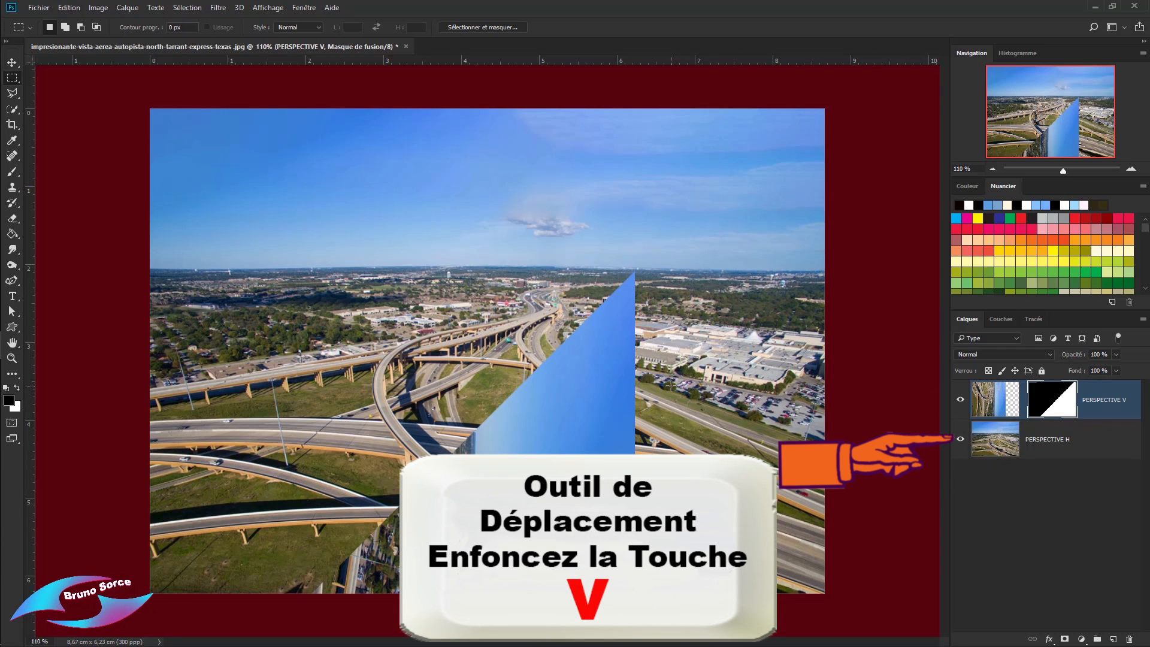
{"action": "key", "text": "v"}
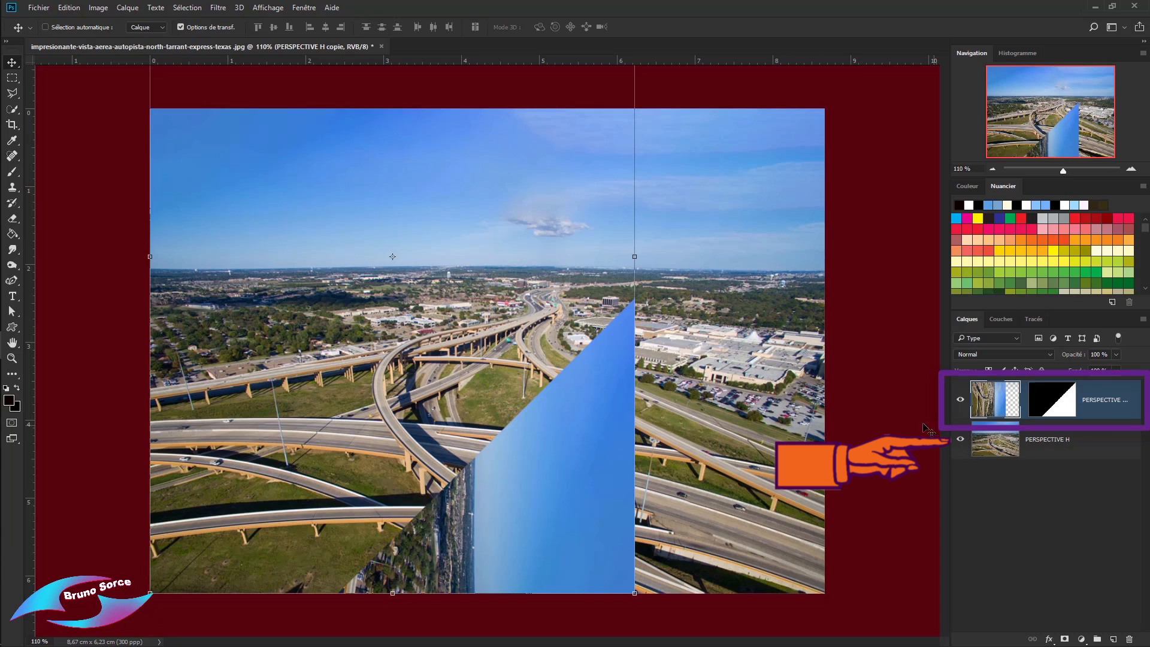
{"action": "left_click", "coordinate": [429, 303]}
{"action": "left_click_drag", "start_coordinate": [428, 302], "coordinate": [621, 484]}
{"action": "left_click_drag", "start_coordinate": [621, 484], "coordinate": [621, 494]}
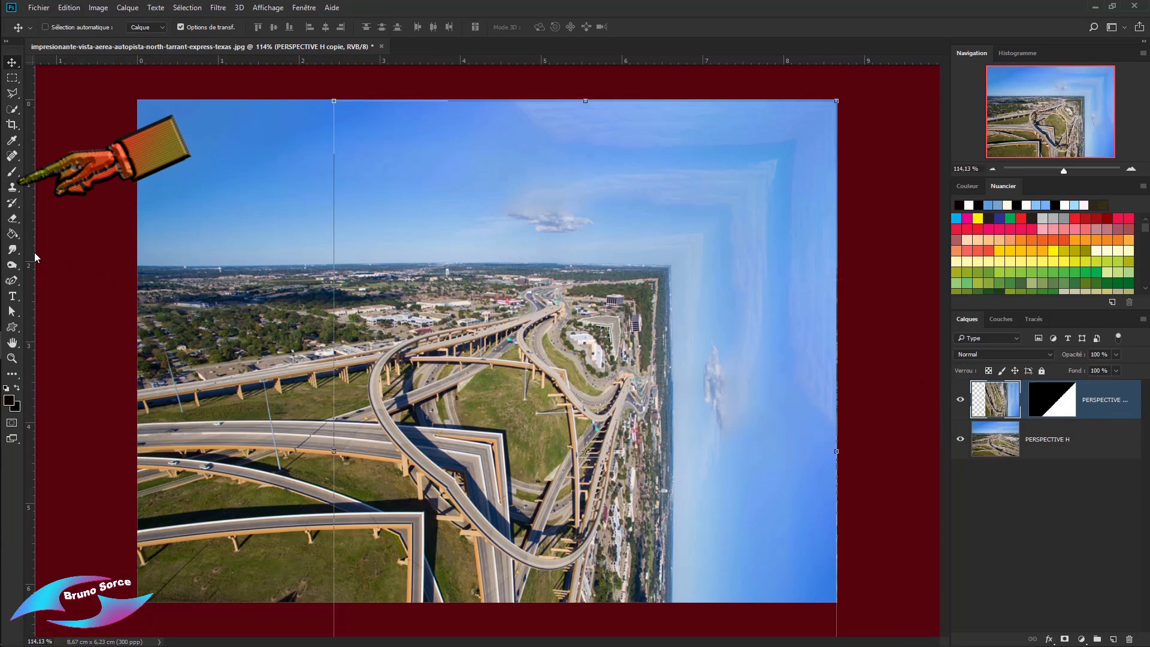
Remove the cloud from the vertical sky with the Clone Stamp at 108 px and 80% opacity, sampling clear sky just above it
{"action": "left_click", "coordinate": [12, 187]}
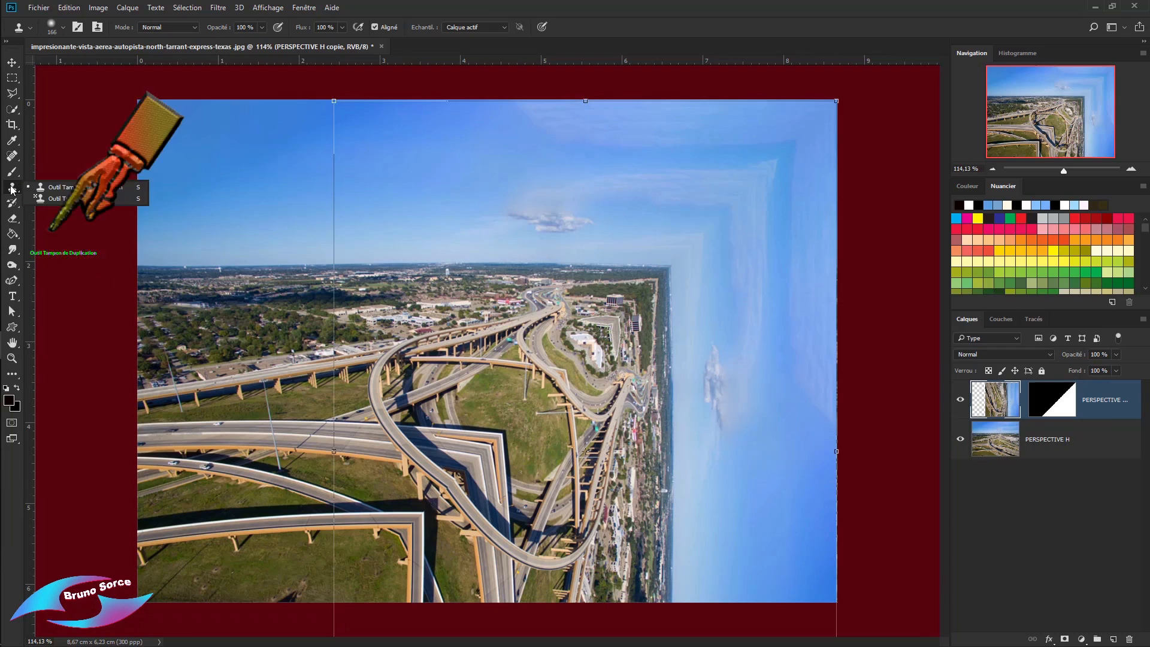
{"action": "left_click", "coordinate": [76, 188]}
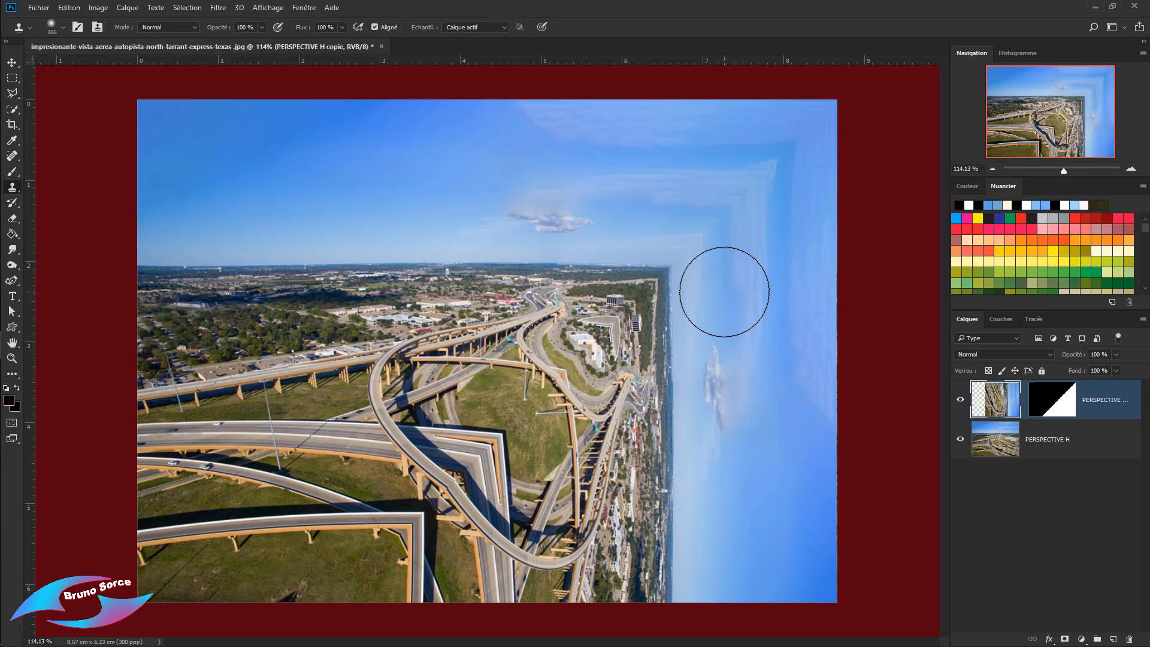
{"action": "left_click_drag", "start_coordinate": [724, 292], "coordinate": [703, 293]}
{"action": "key", "text": "8"}
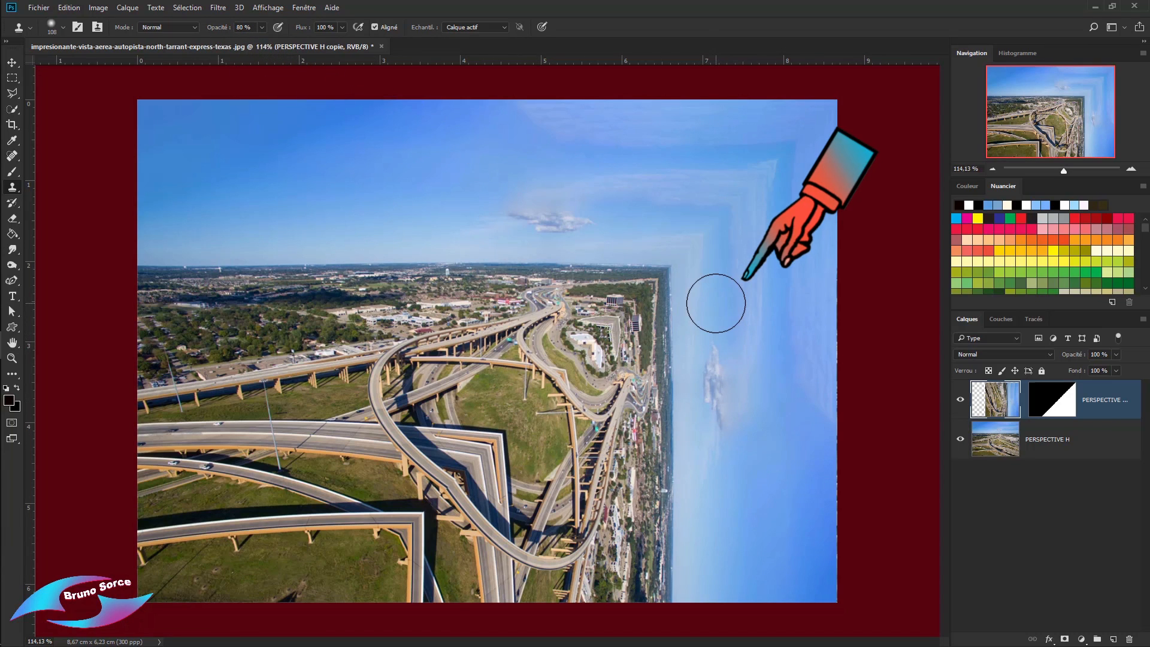
{"action": "left_click", "coordinate": [716, 303], "text": "alt"}
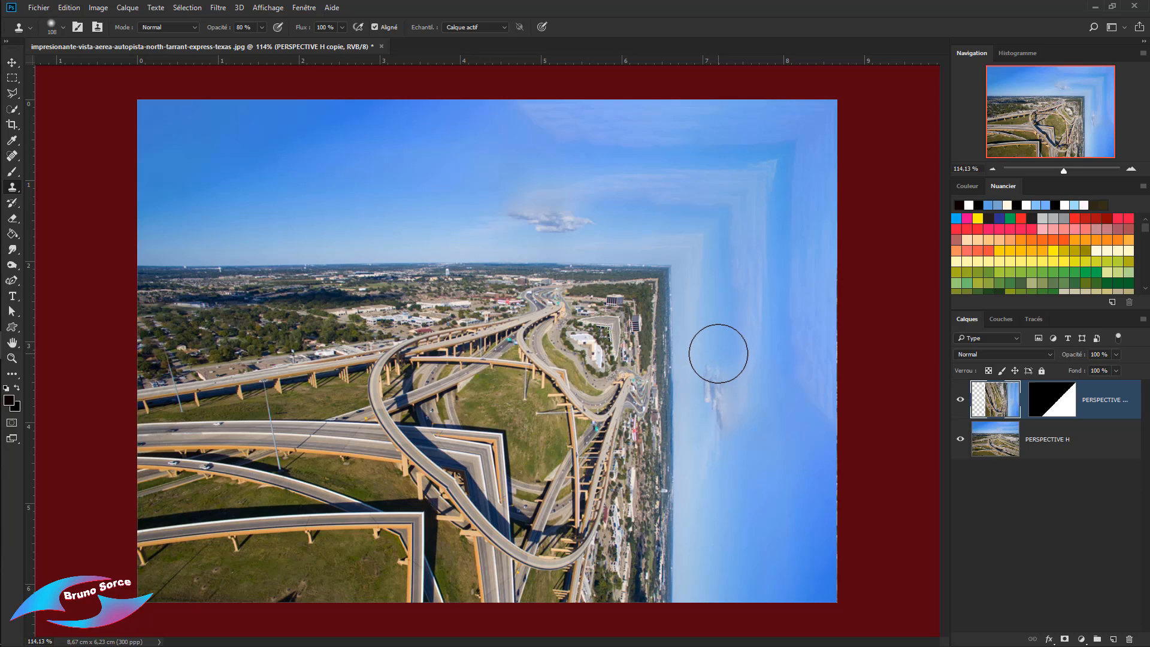
{"action": "left_click_drag", "start_coordinate": [718, 353], "coordinate": [717, 399]}
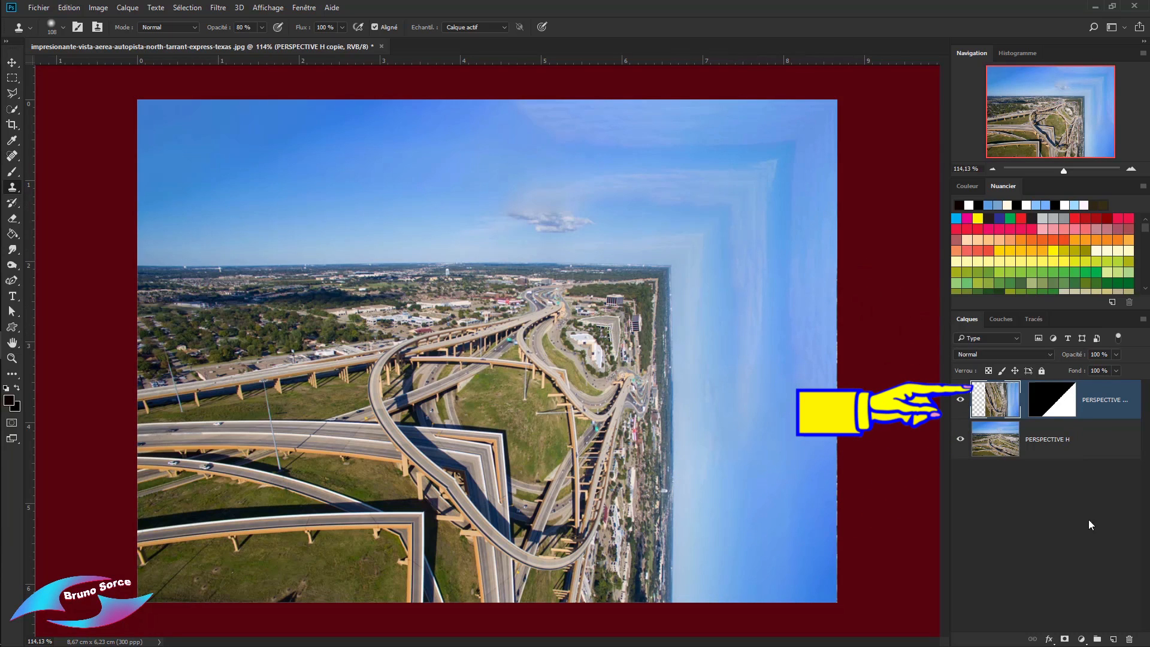
Add an empty layer at the top of the stack and set the Brush colour to sky blue 4e96e0, sampled near the sky's fold
{"action": "left_click", "coordinate": [1112, 640]}
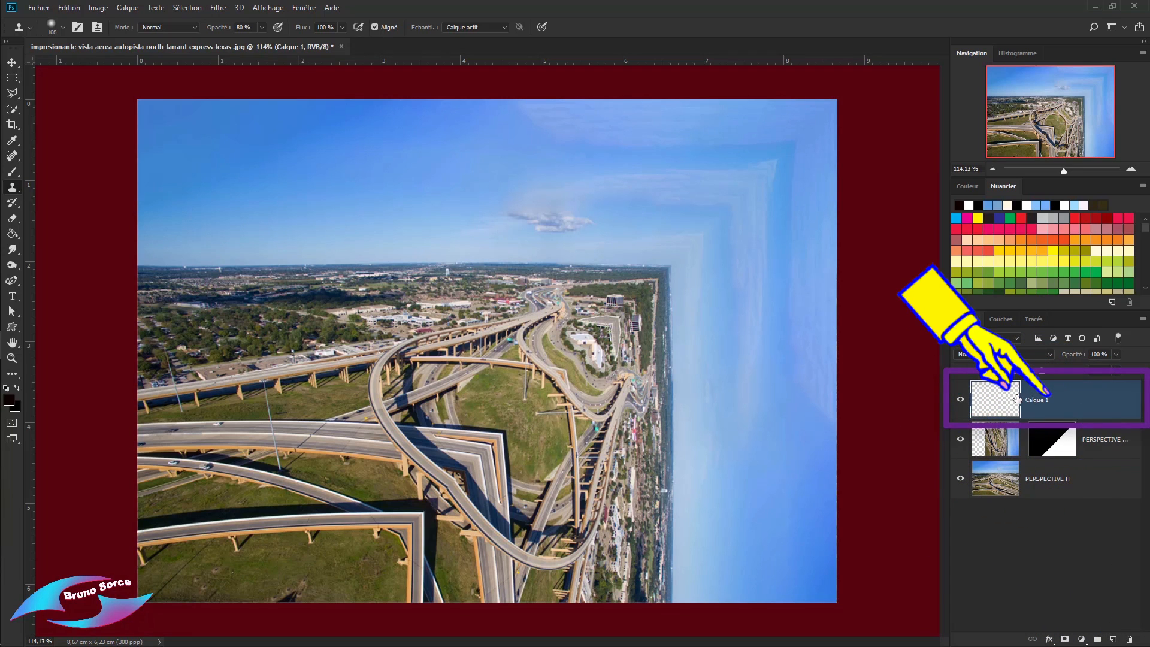
{"action": "left_click", "coordinate": [14, 174]}
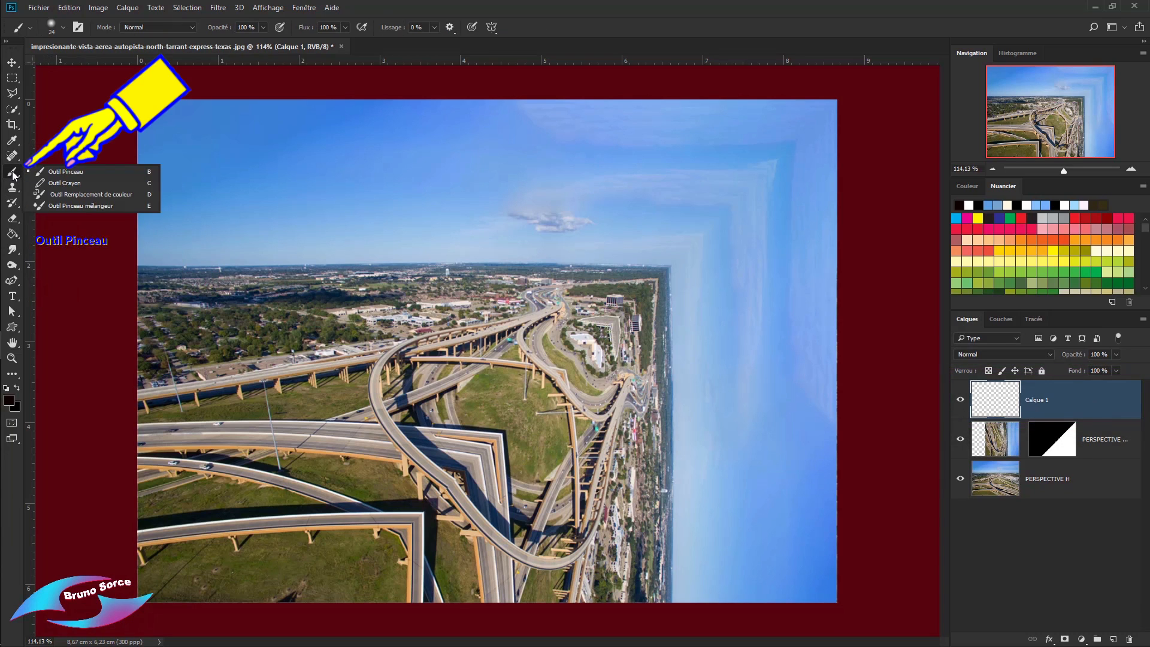
{"action": "left_click", "coordinate": [60, 172]}
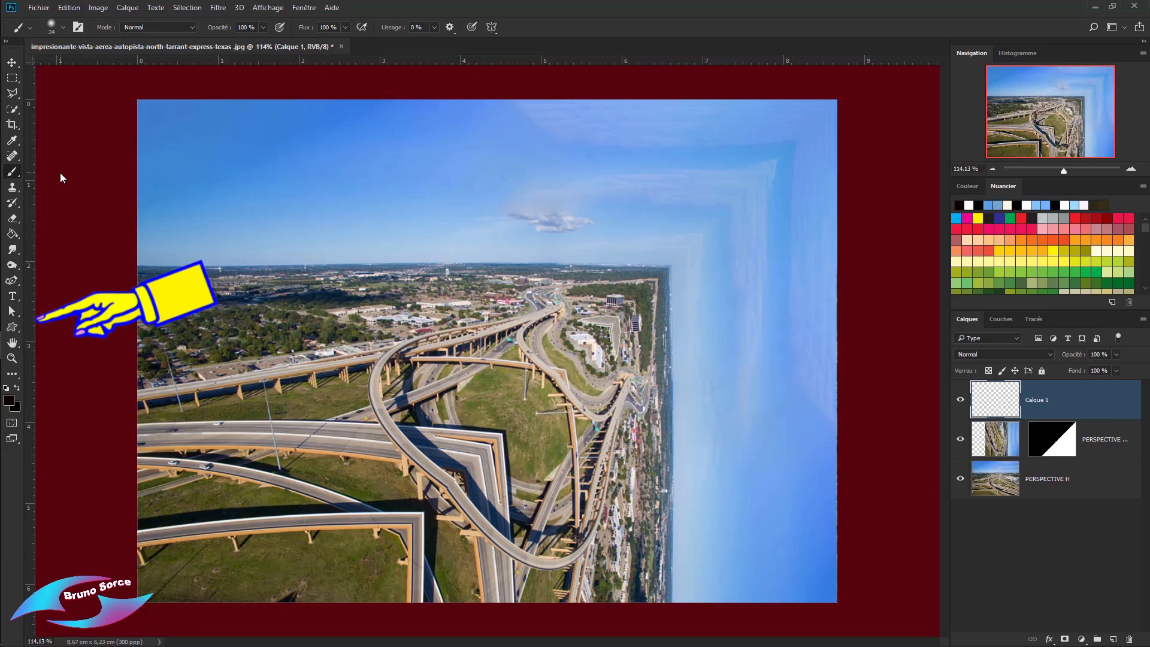
{"action": "left_click", "coordinate": [9, 400]}
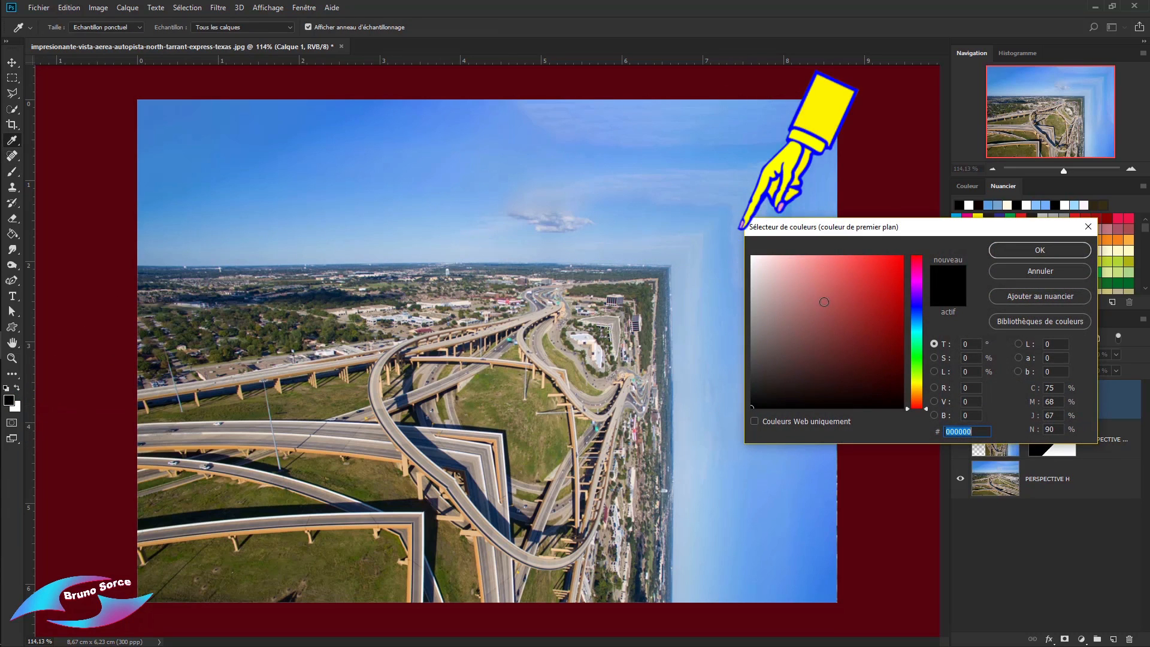
{"action": "left_click", "coordinate": [789, 147]}
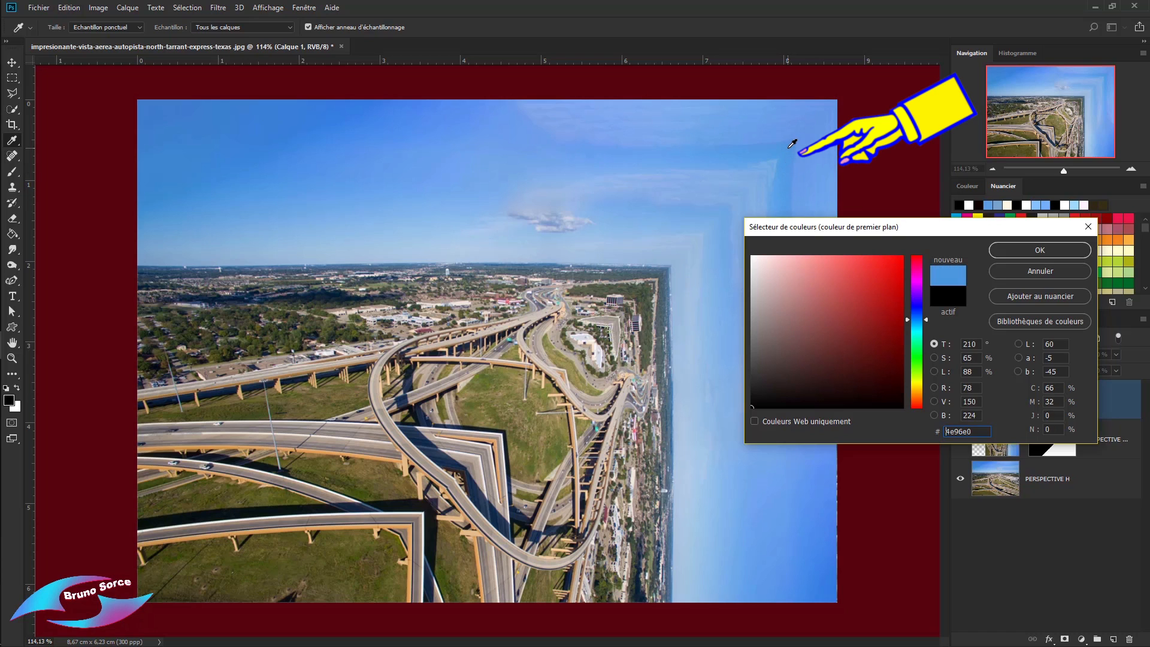
{"action": "left_click", "coordinate": [1026, 249]}
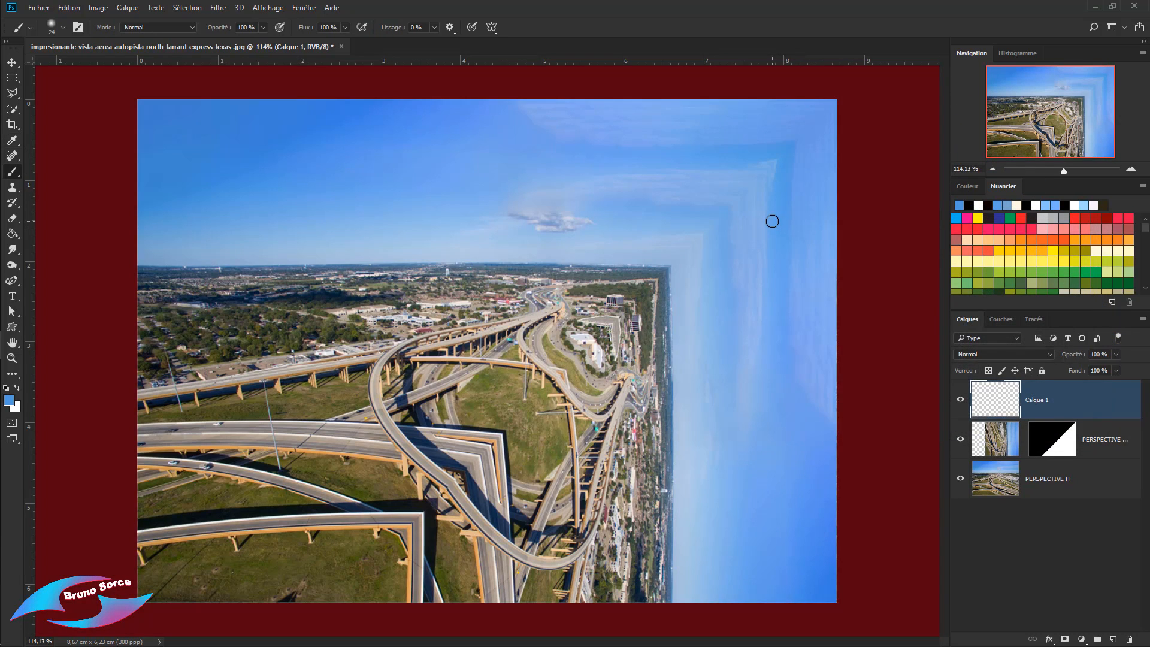
Enlarge the soft blue brush to 142 px and paint over the visible sky fold near the image's upper-right corner
{"action": "mouse_move", "coordinate": [772, 221]}
{"action": "left_mouse_down"}
{"action": "mouse_move", "coordinate": [783, 211]}
{"action": "mouse_move", "coordinate": [816, 221]}
{"action": "left_mouse_up"}
{"action": "left_click", "coordinate": [763, 183]}
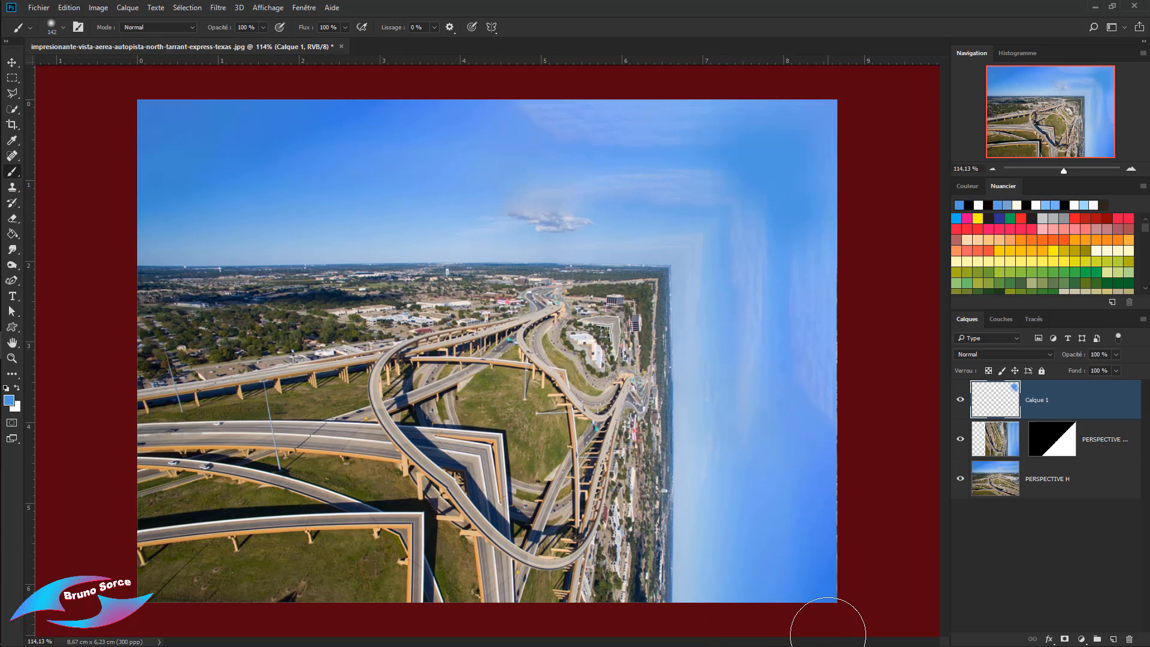
{"action": "key", "text": "v"}
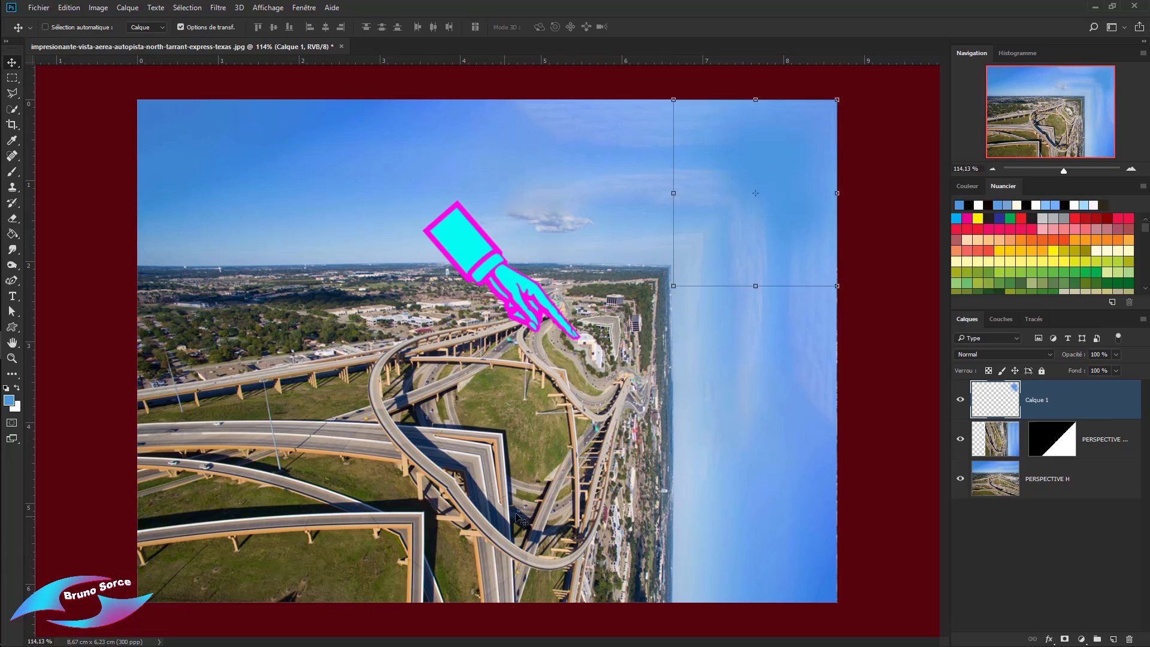
Hide PERSPECTIVE H, add an empty layer at the top of the stack, and ready the Brush with white as foreground colour
{"action": "left_click", "coordinate": [960, 483]}
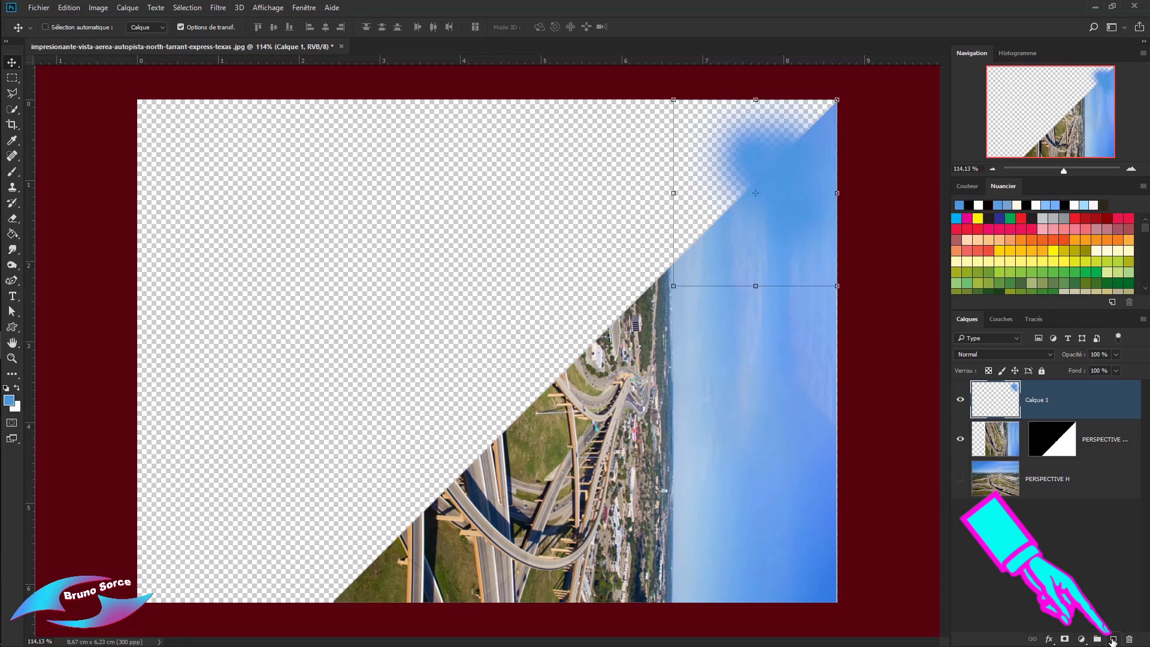
{"action": "left_click", "coordinate": [1112, 640]}
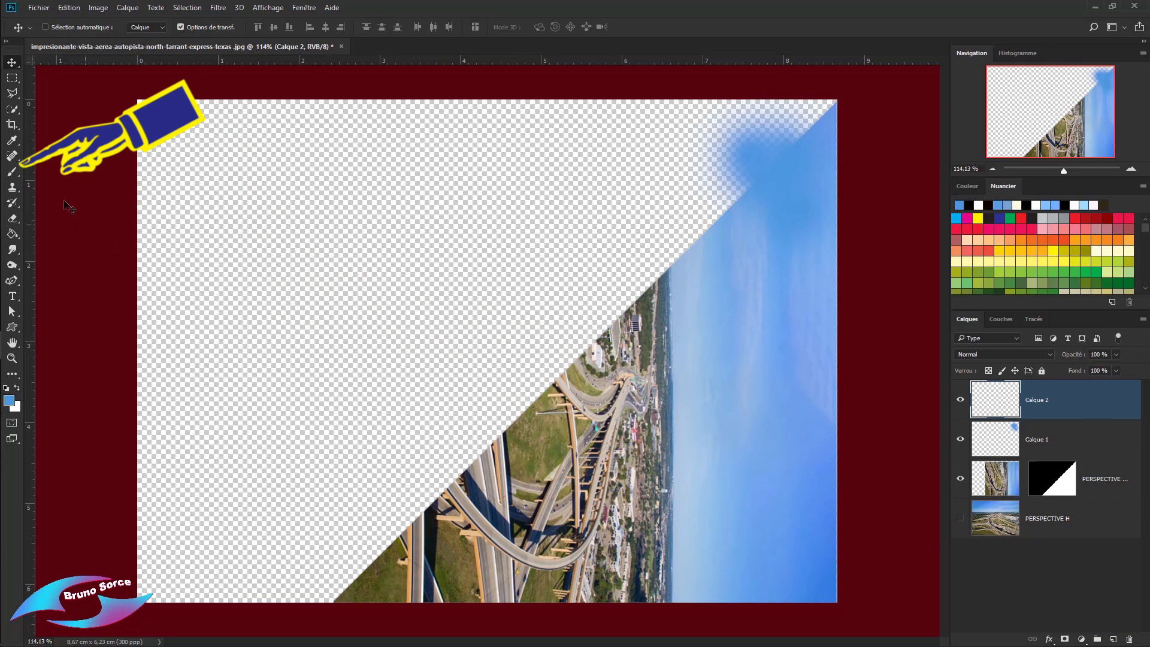
{"action": "left_click", "coordinate": [13, 174]}
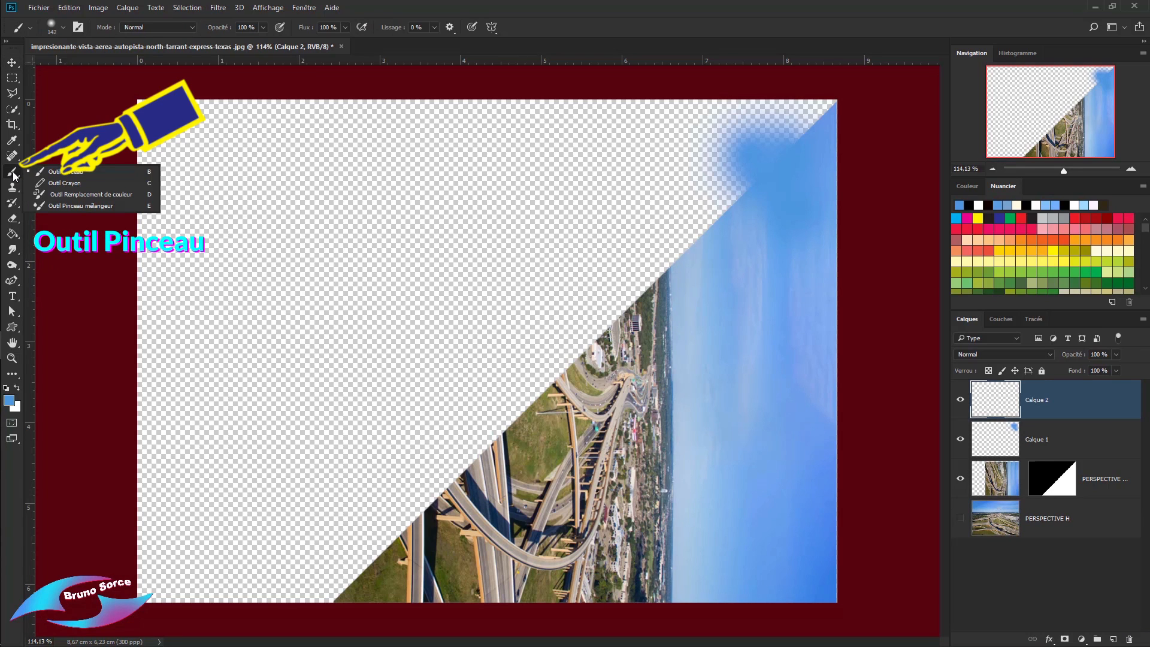
{"action": "left_click", "coordinate": [71, 173]}
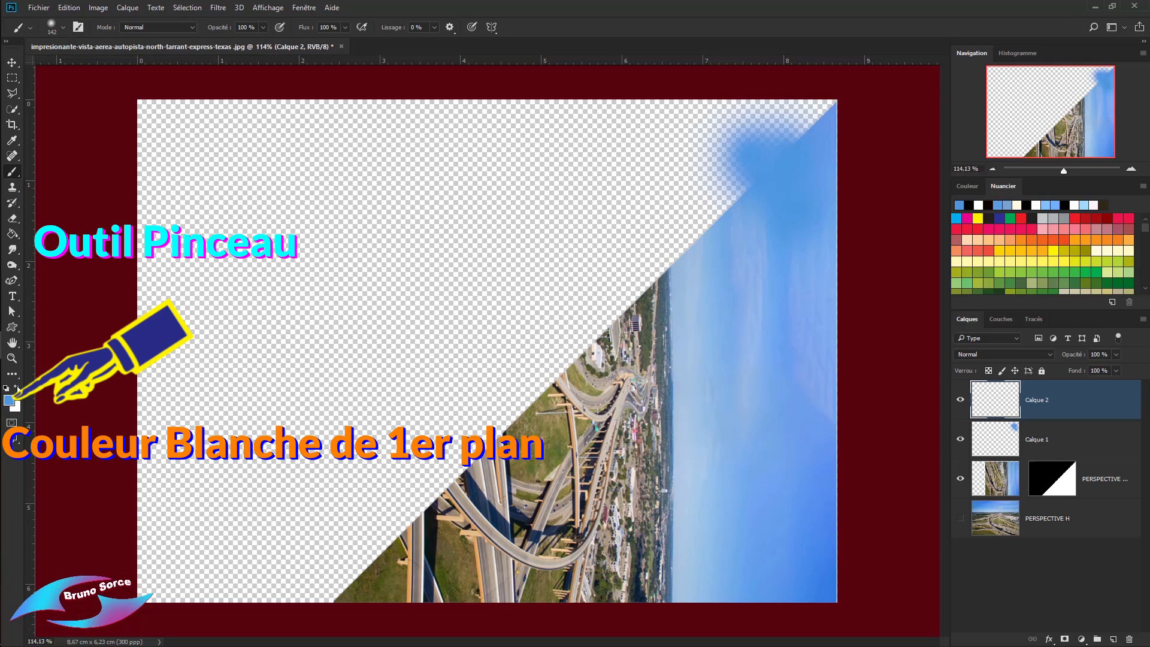
{"action": "left_click", "coordinate": [17, 388]}
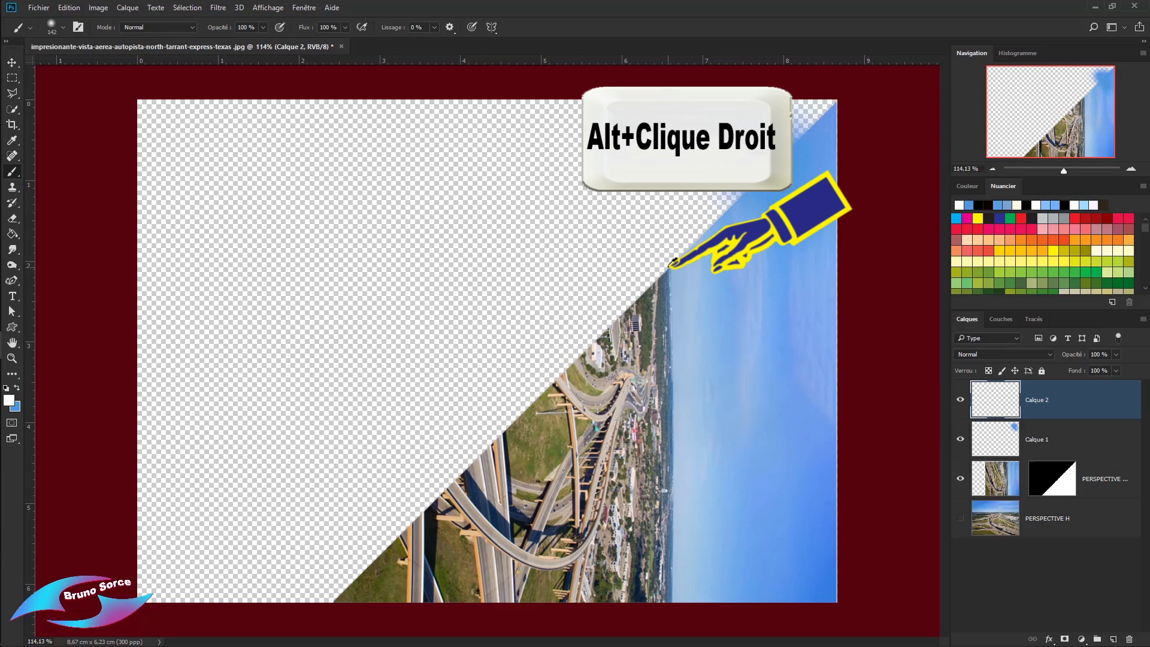
Paint a straight 24 px white line along the diagonal fold from the horizon corner to the canvas's lower edge, and show PERSPECTIVE H again
{"action": "right_click", "coordinate": [672, 260], "text": "alt"}
{"action": "left_click_drag", "start_coordinate": [667, 264], "coordinate": [625, 266]}
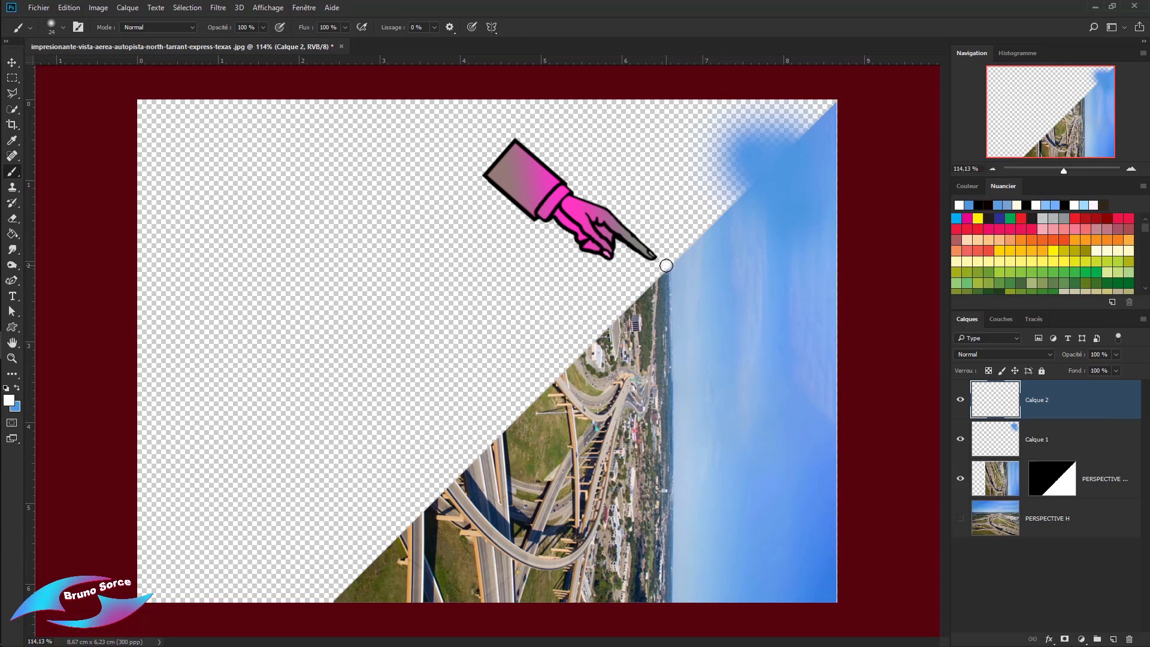
{"action": "left_click", "coordinate": [329, 599], "text": "shift"}
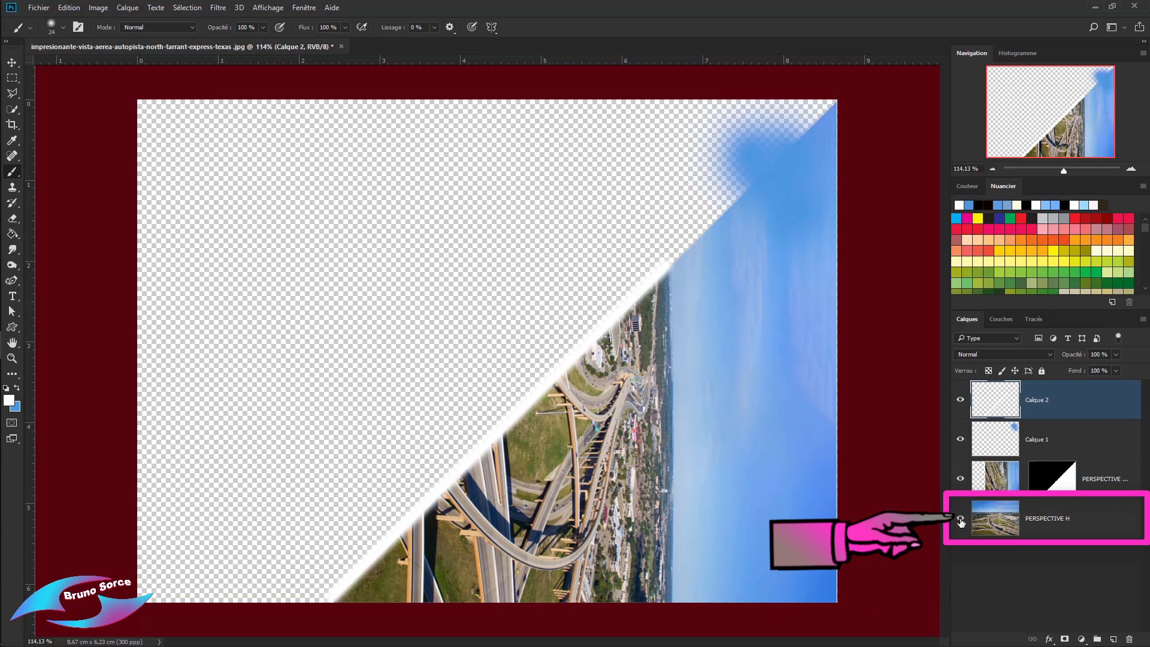
{"action": "left_click", "coordinate": [960, 519]}
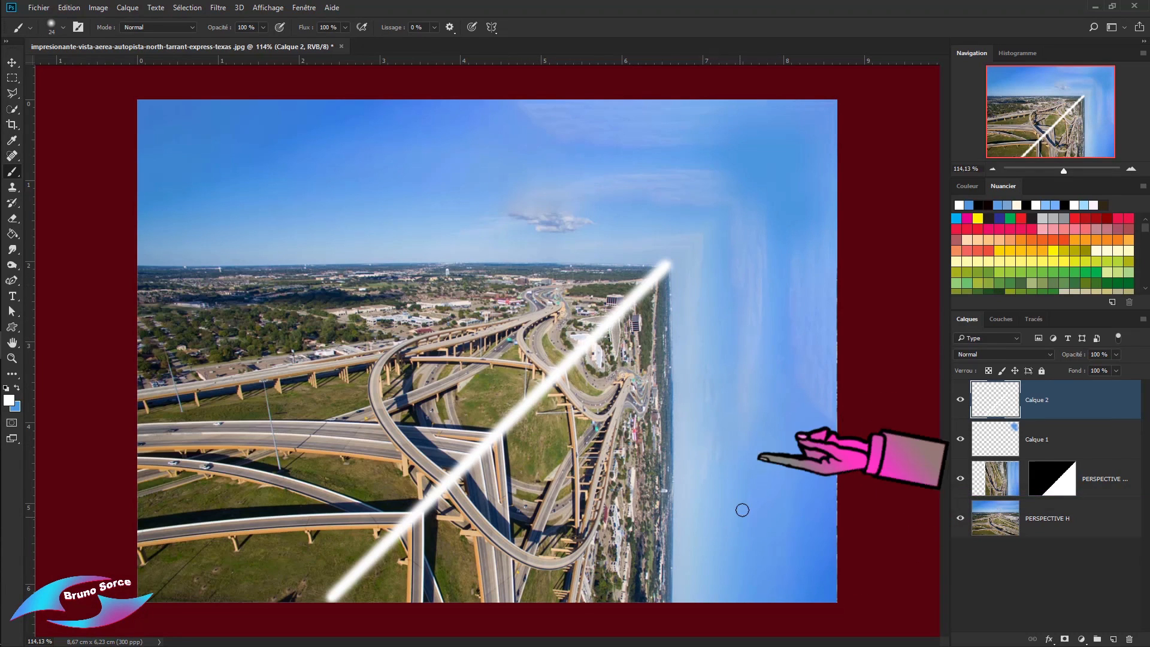
Set the white line layer's blend mode to Incrustation and its opacity to 30%
{"action": "left_click", "coordinate": [974, 356]}
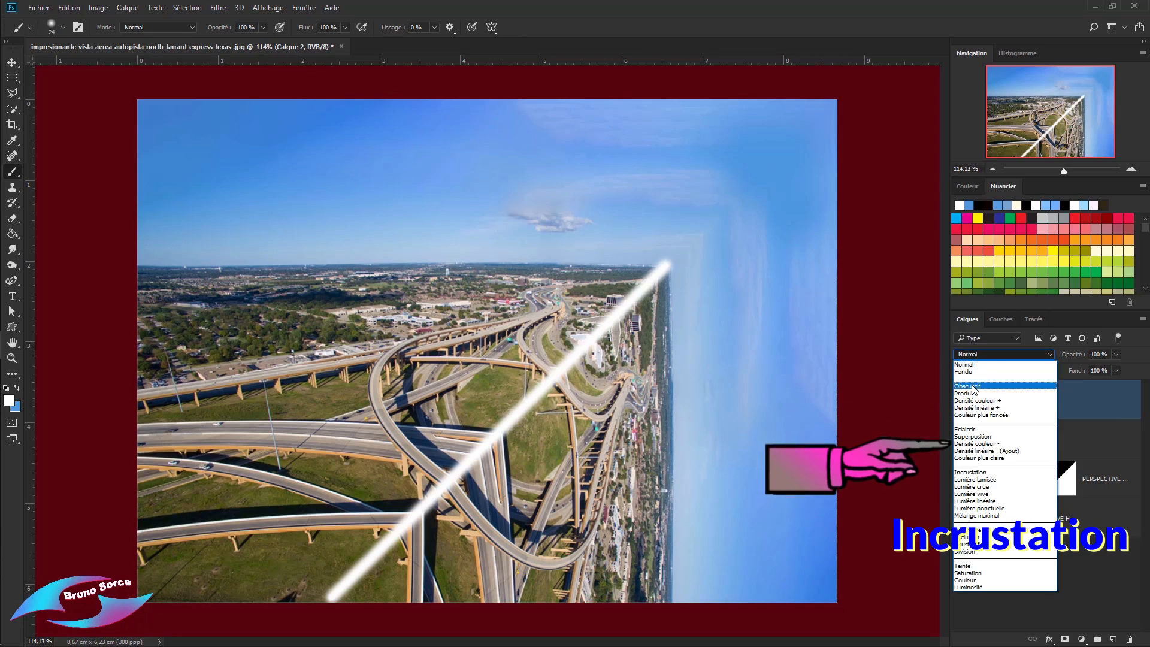
{"action": "left_click", "coordinate": [966, 473]}
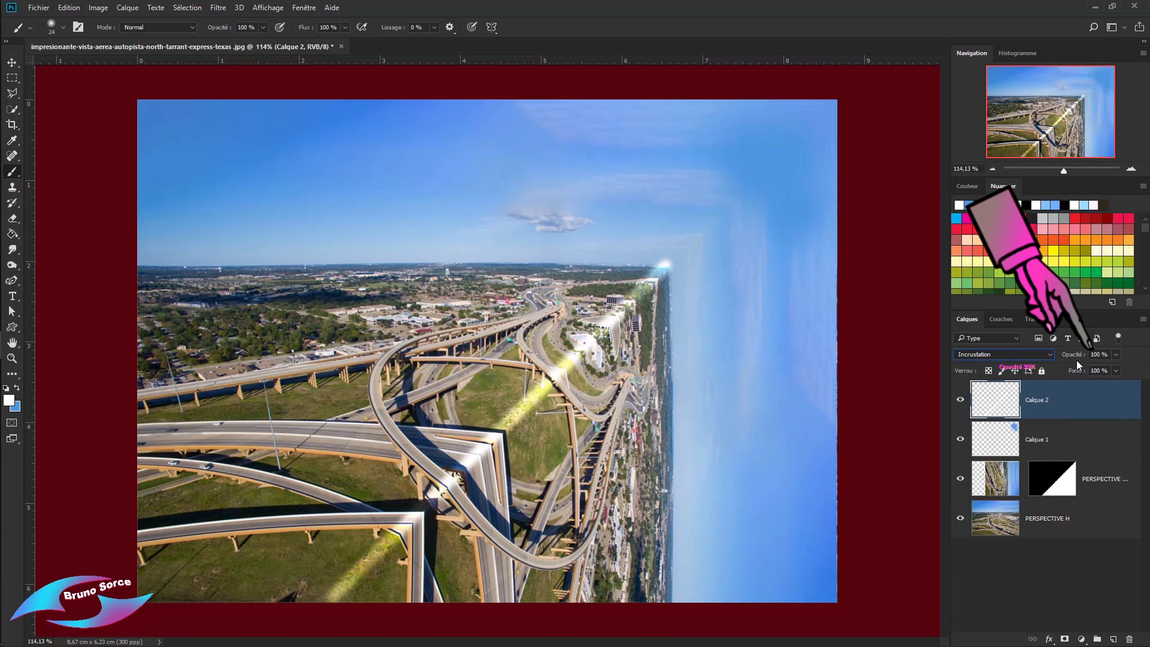
{"action": "double_click", "coordinate": [1098, 355]}
{"action": "type", "text": "30"}
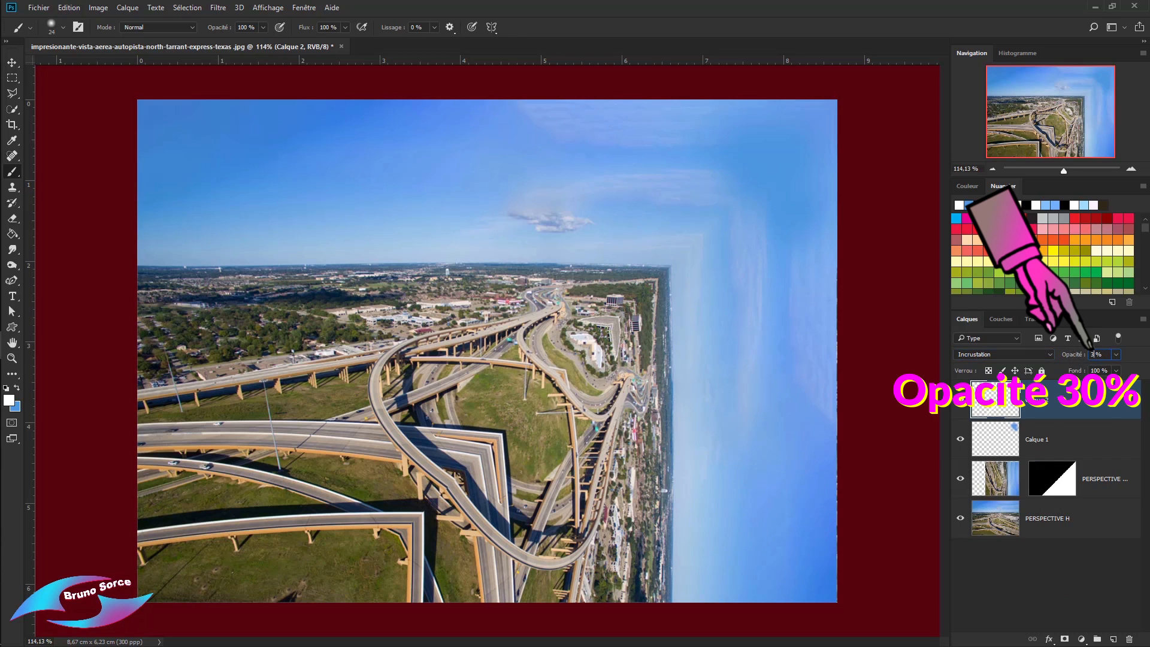
{"action": "key", "text": "Return"}
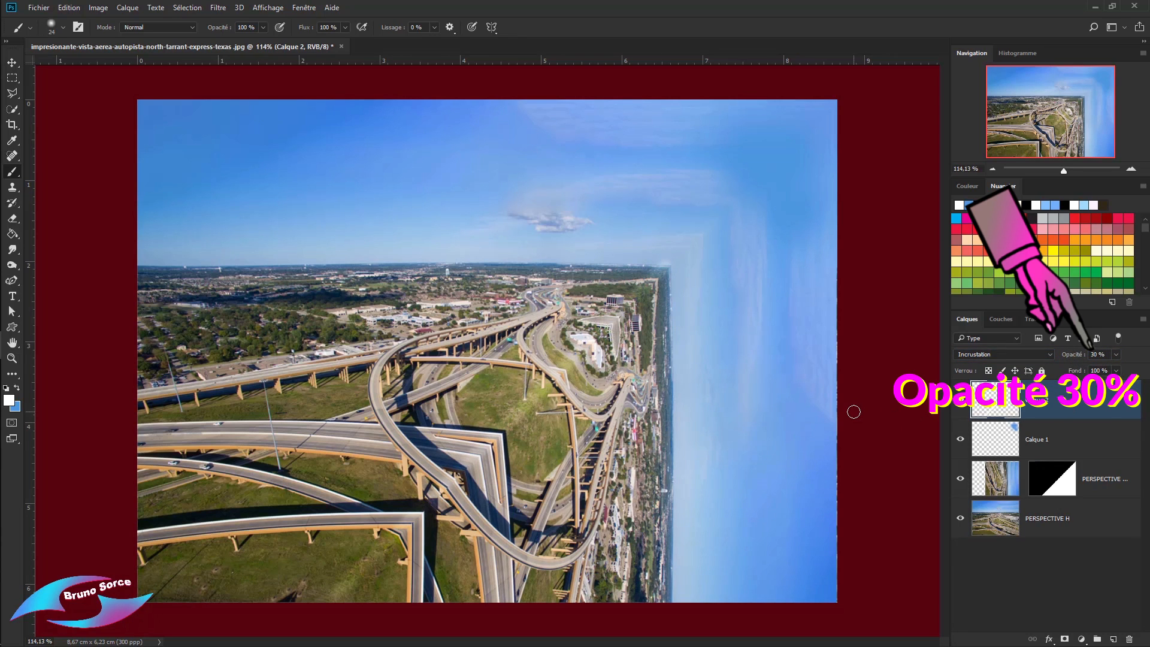
Erase the white line's spill into the sky around the horizon corner, reducing the Eraser to 33 px
{"action": "scroll", "coordinate": [692, 300], "scroll_direction": "up", "scroll_amount": 3}
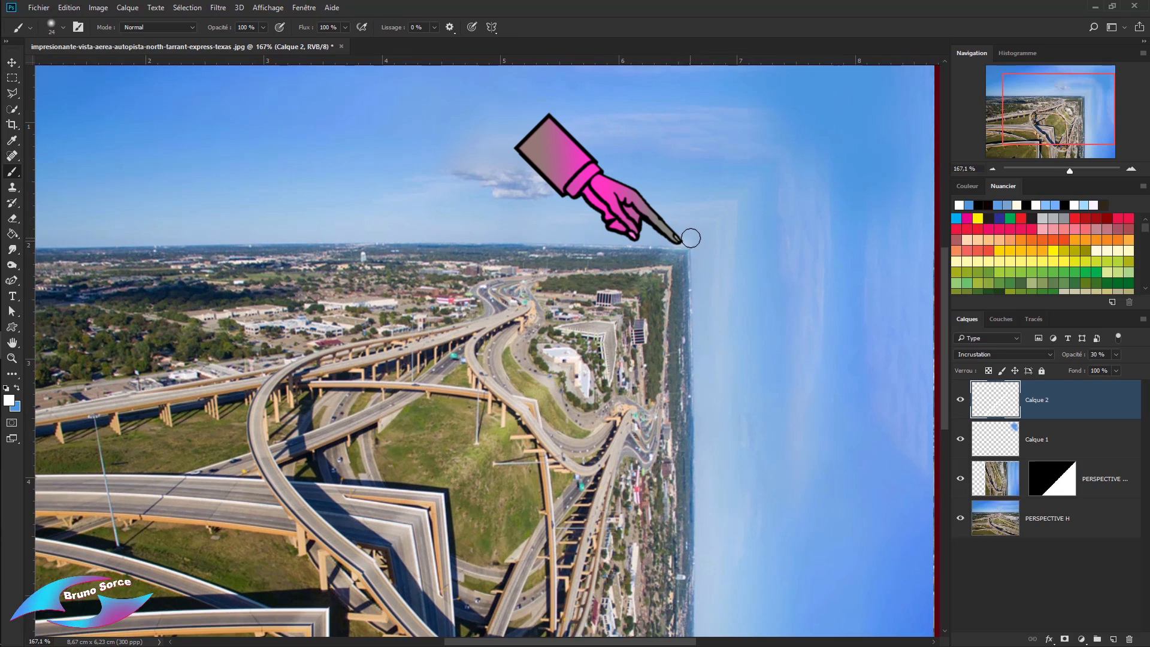
{"action": "left_click", "coordinate": [13, 219]}
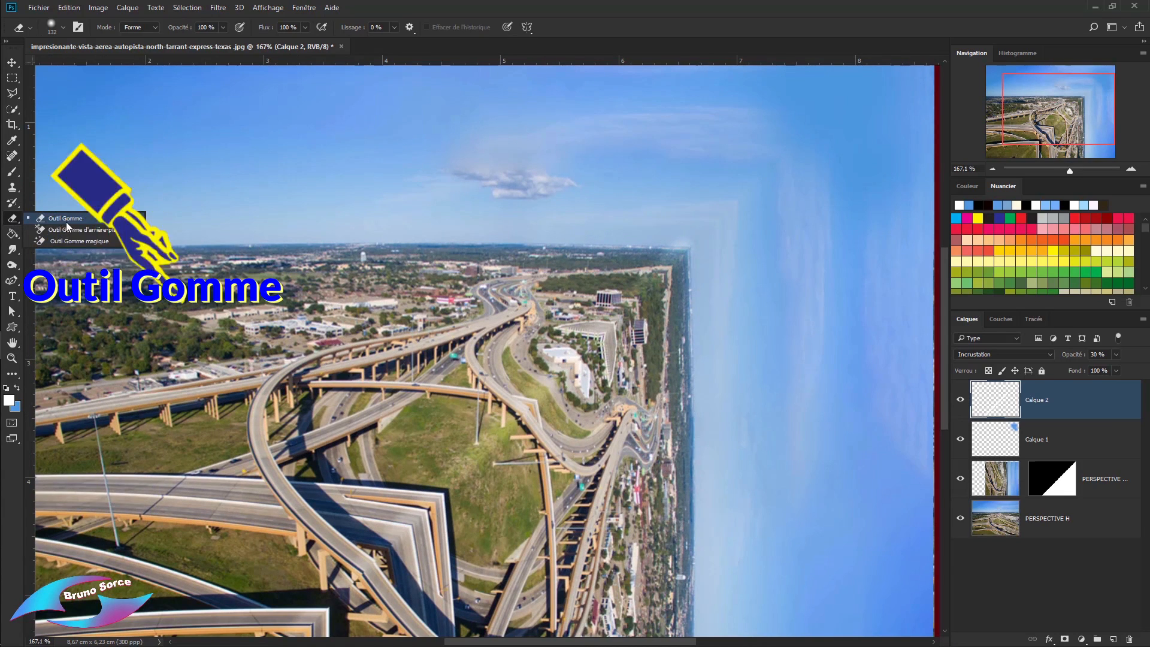
{"action": "left_click", "coordinate": [67, 219]}
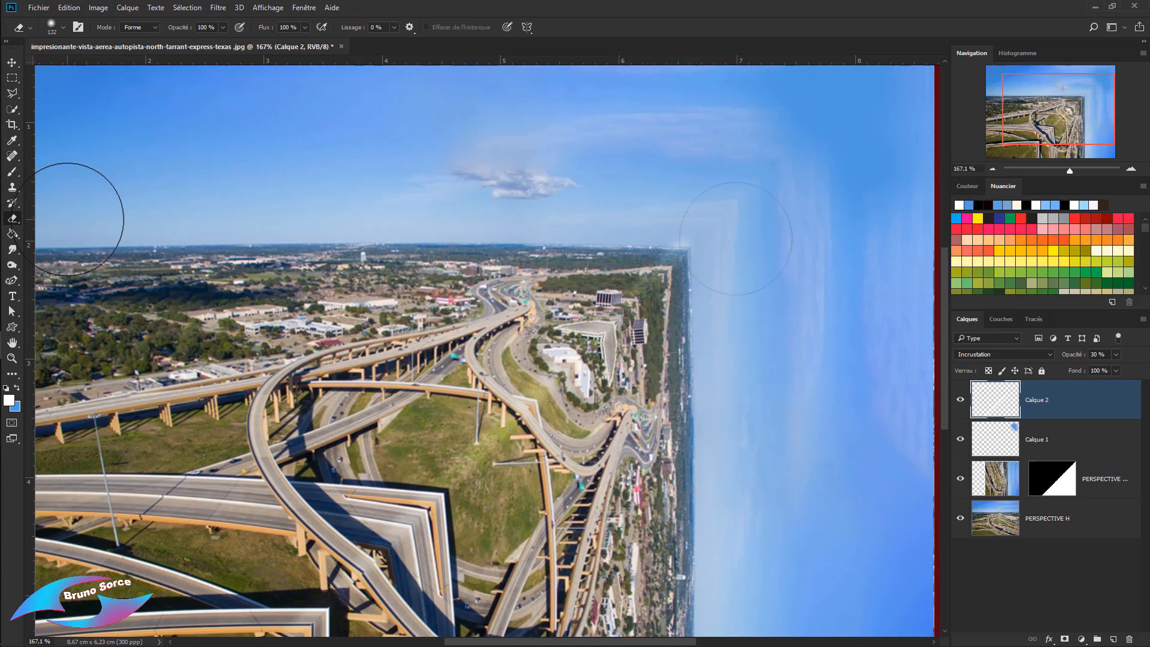
{"action": "right_click", "coordinate": [735, 239], "text": "alt"}
{"action": "left_click_drag", "start_coordinate": [734, 238], "coordinate": [703, 236]}
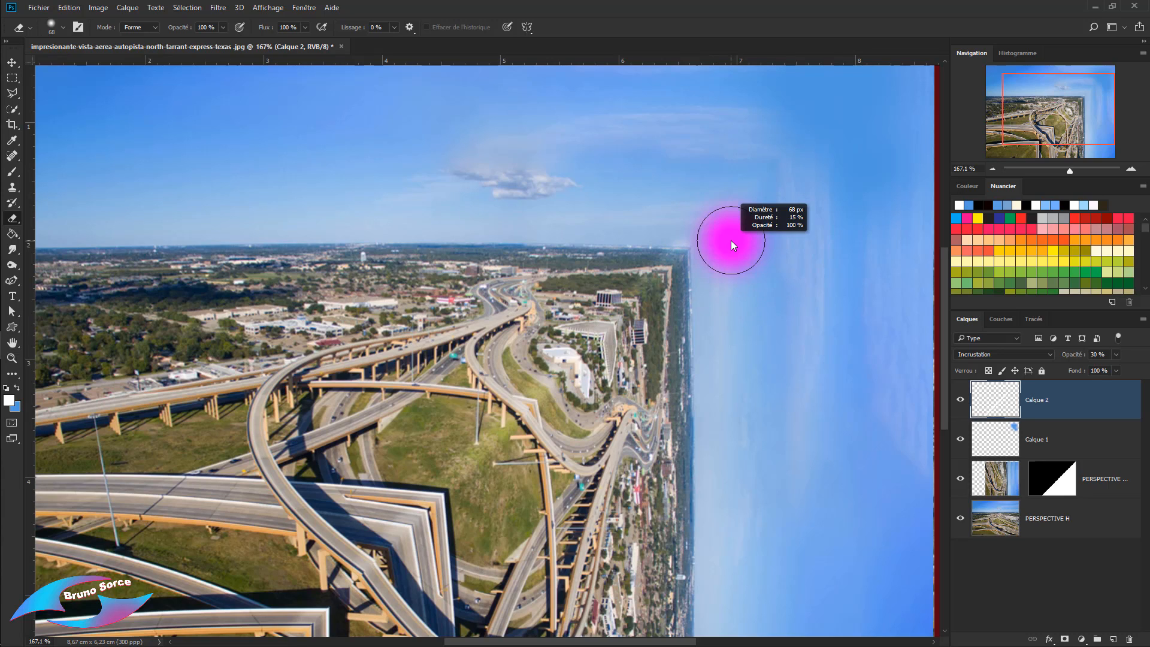
{"action": "mouse_move", "coordinate": [731, 239]}
{"action": "left_mouse_down"}
{"action": "mouse_move", "coordinate": [728, 395]}
{"action": "mouse_move", "coordinate": [713, 397]}
{"action": "left_mouse_up"}
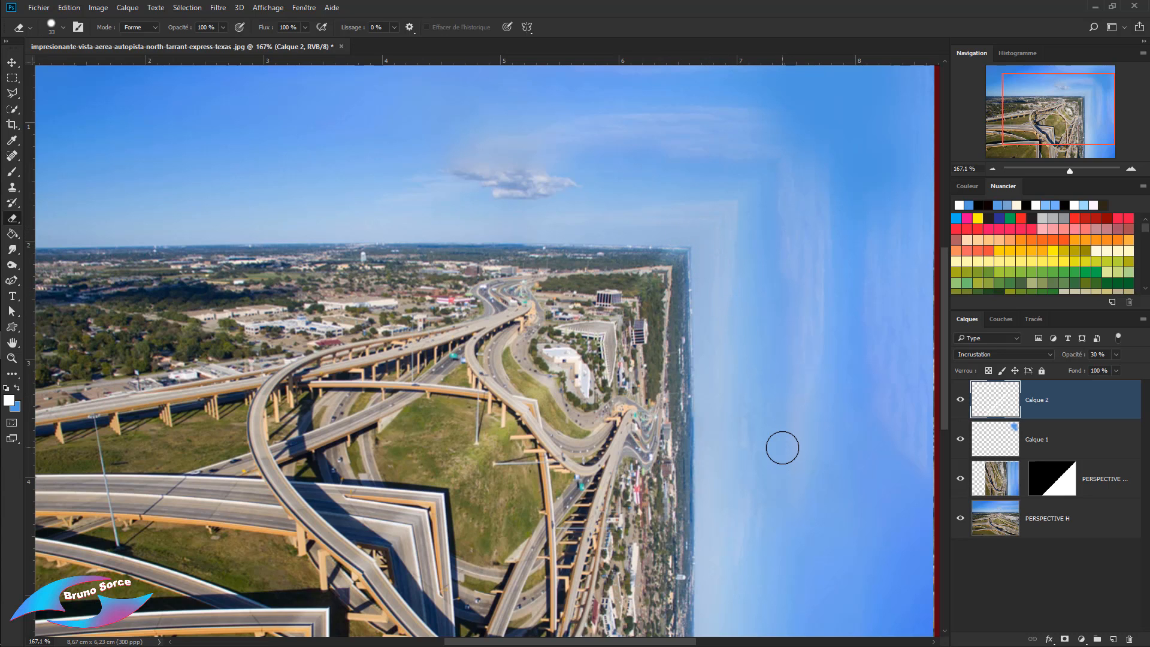
{"action": "scroll", "coordinate": [693, 447], "scroll_direction": "down", "scroll_amount": 2}
{"action": "scroll", "coordinate": [692, 442], "scroll_direction": "down", "scroll_amount": 2}
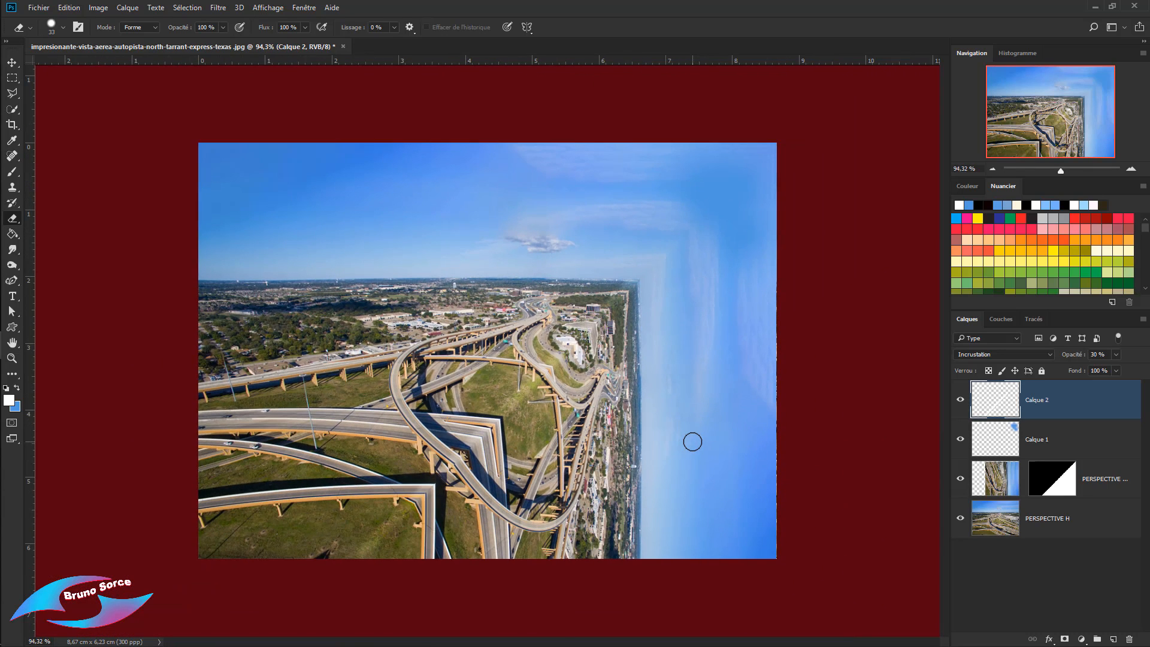
{"action": "scroll", "coordinate": [691, 442], "scroll_direction": "up", "scroll_amount": 1}
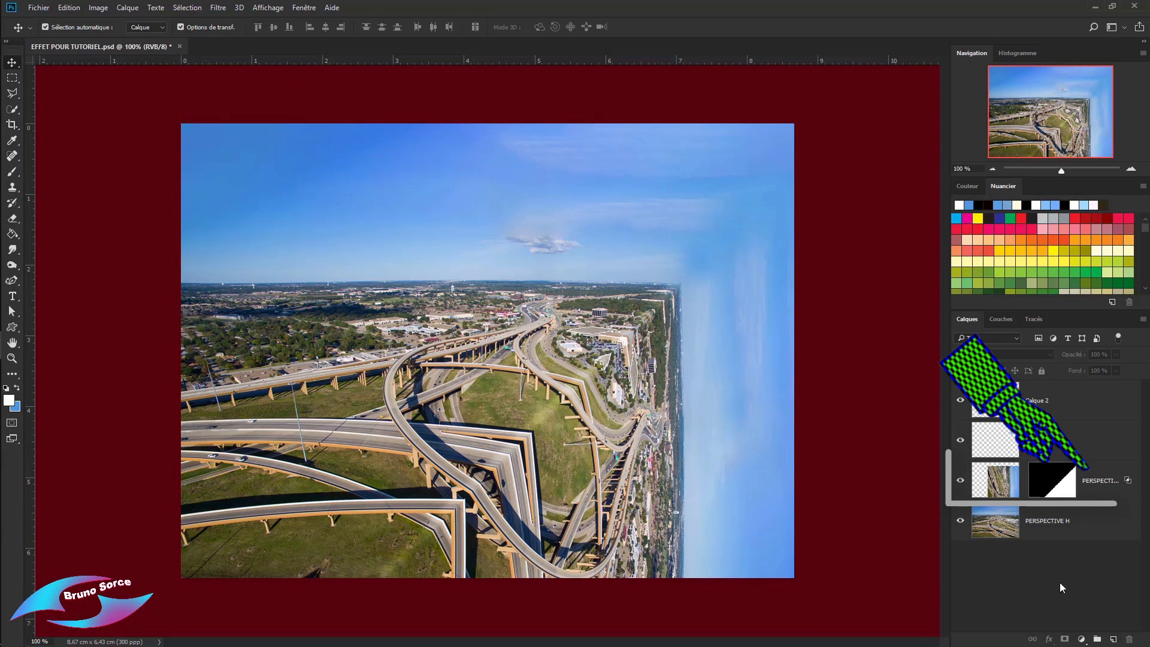
Add a gradient overlay (Incrustation en dégradé) to the masked PERSPECTIVE H copie layer, using the black-to-transparent gradient
{"action": "left_click", "coordinate": [1105, 490]}
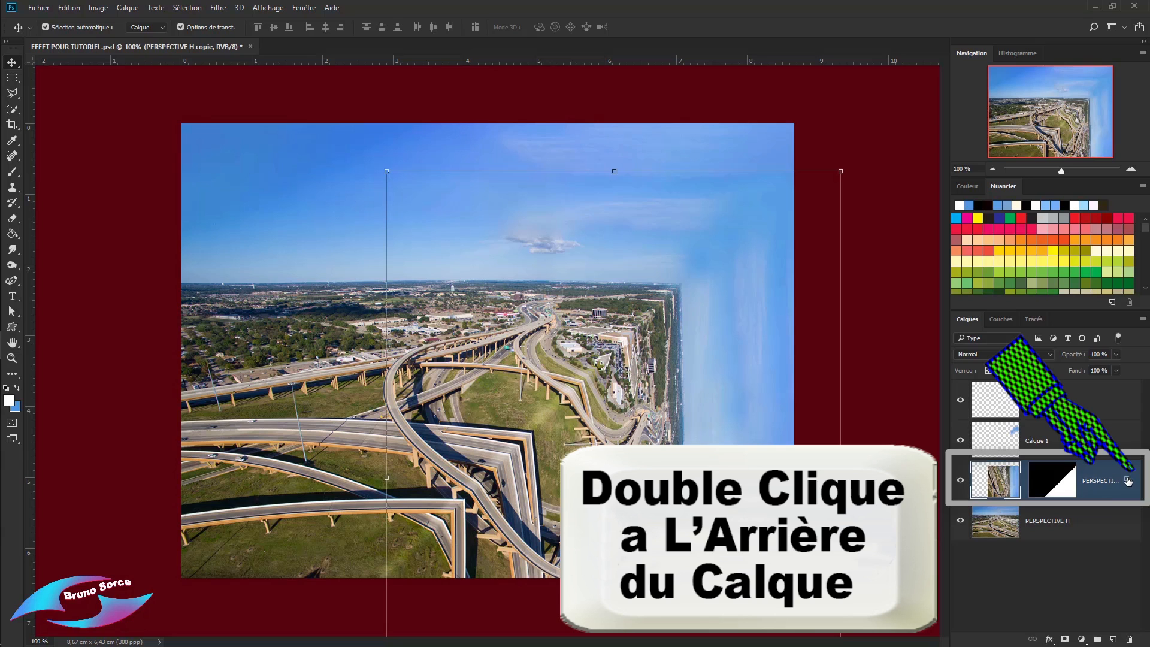
{"action": "double_click", "coordinate": [1129, 481]}
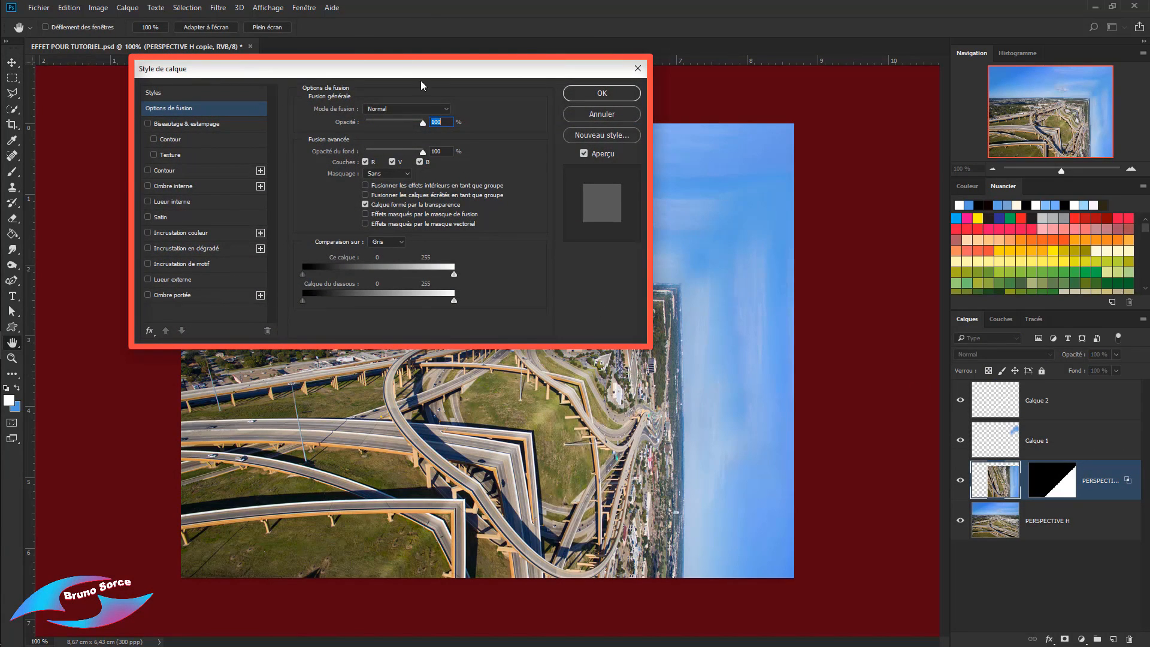
{"action": "left_click", "coordinate": [182, 248]}
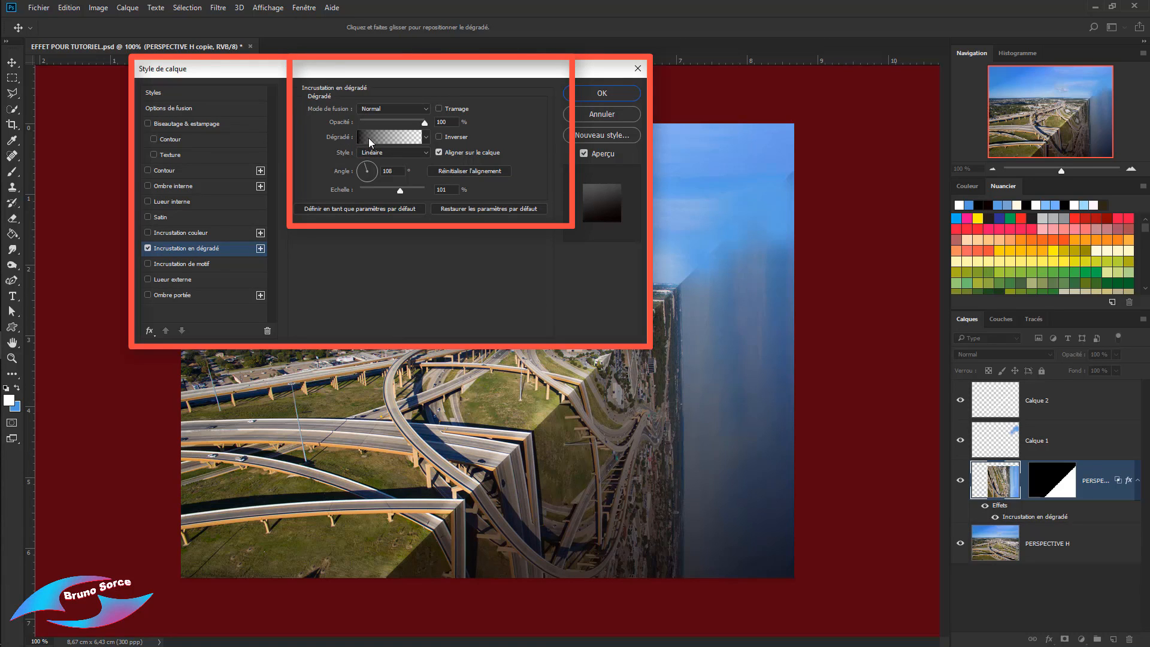
{"action": "left_click", "coordinate": [383, 139]}
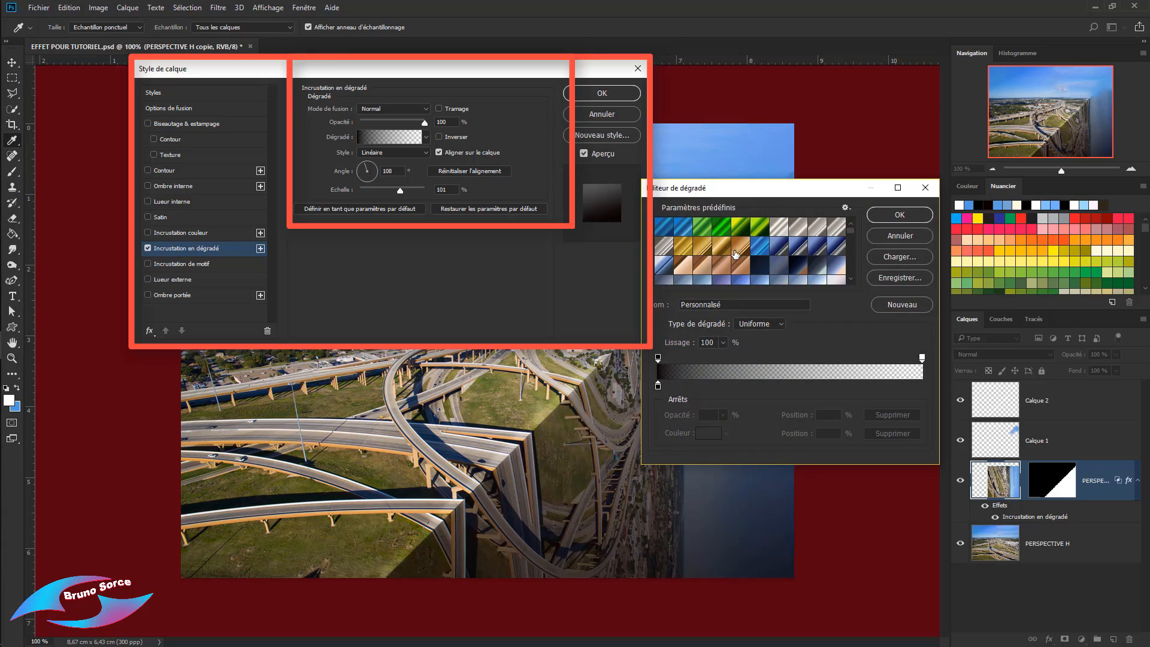
{"action": "scroll", "coordinate": [740, 253], "scroll_direction": "down", "scroll_amount": 4}
{"action": "scroll", "coordinate": [740, 253], "scroll_direction": "down", "scroll_amount": 6}
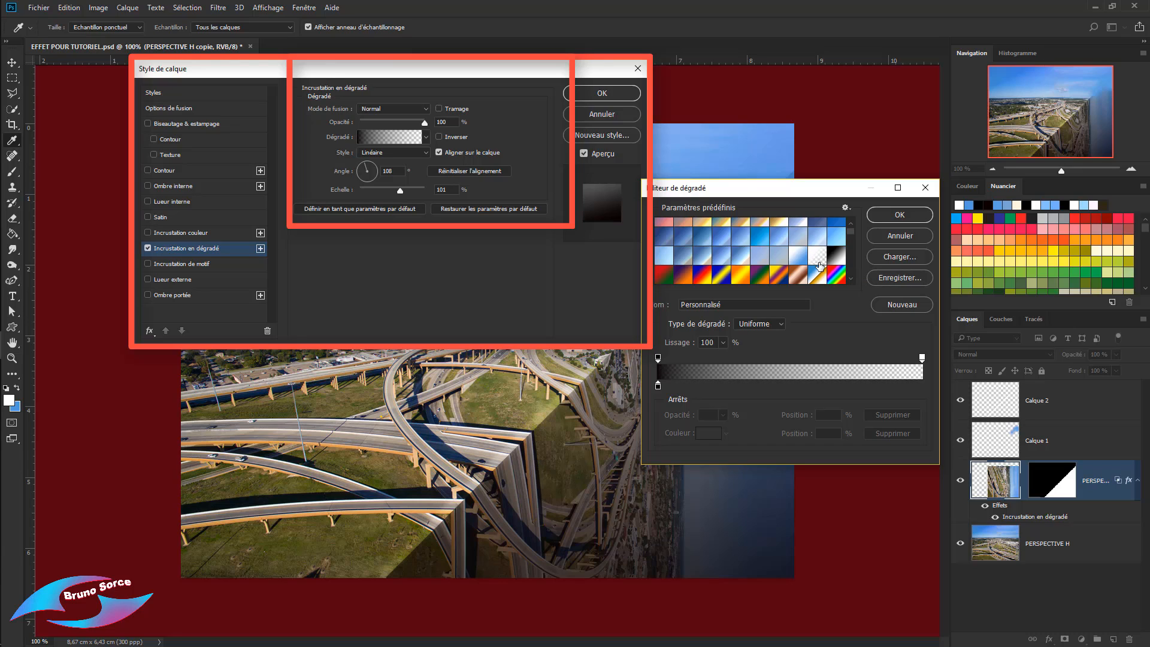
{"action": "left_click", "coordinate": [899, 215]}
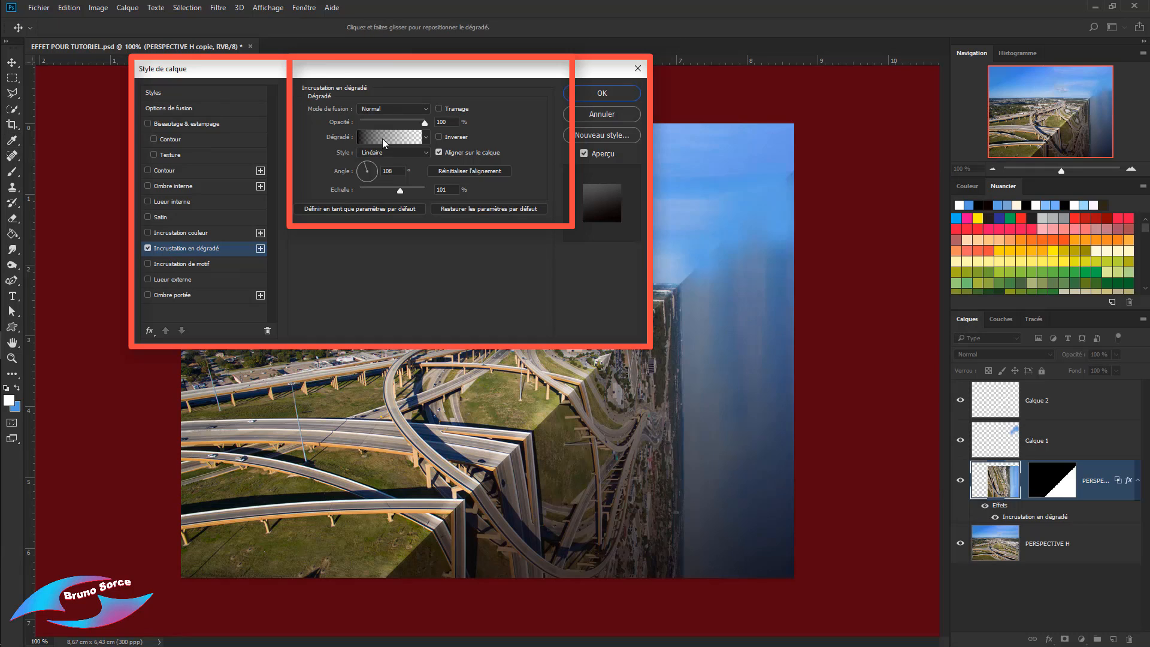
Compare the overlay gradient inverted and non-inverted, then apply the layer style with Inverser off and the Linéaire style
{"action": "left_click", "coordinate": [439, 137]}
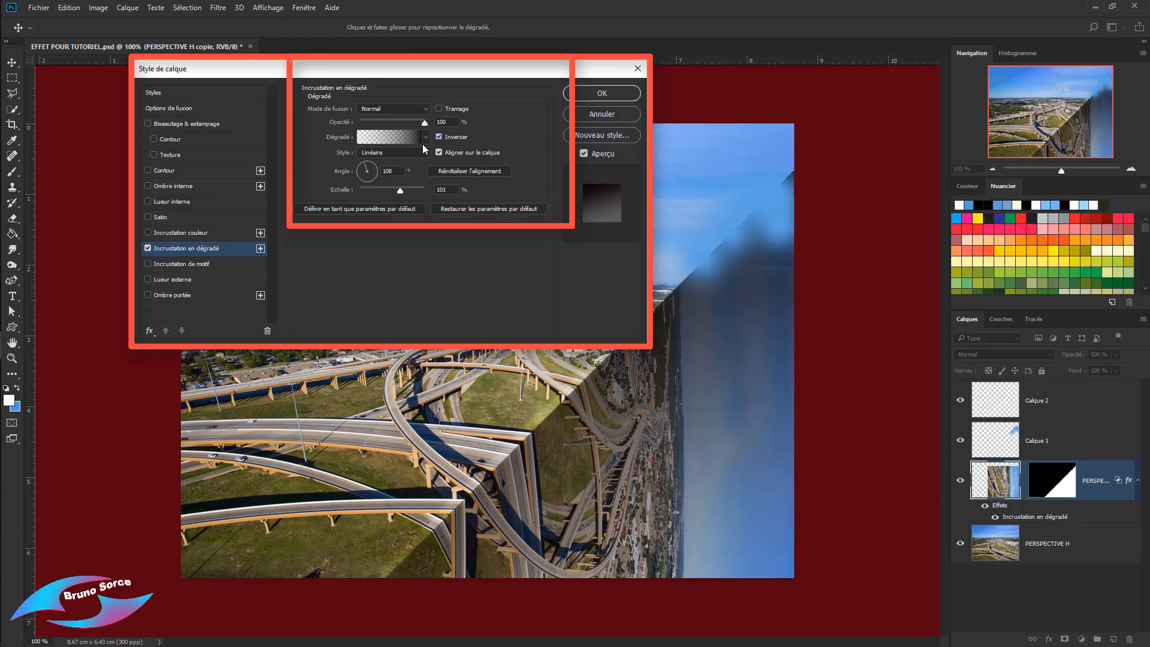
{"action": "left_click", "coordinate": [440, 138]}
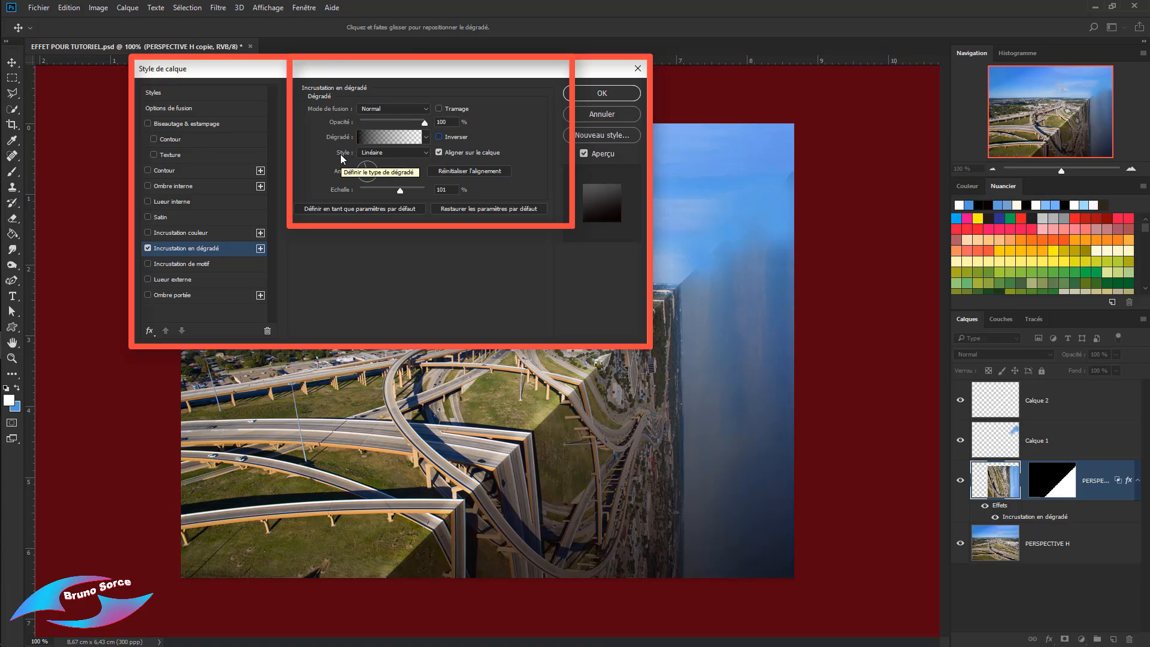
{"action": "left_click", "coordinate": [379, 153]}
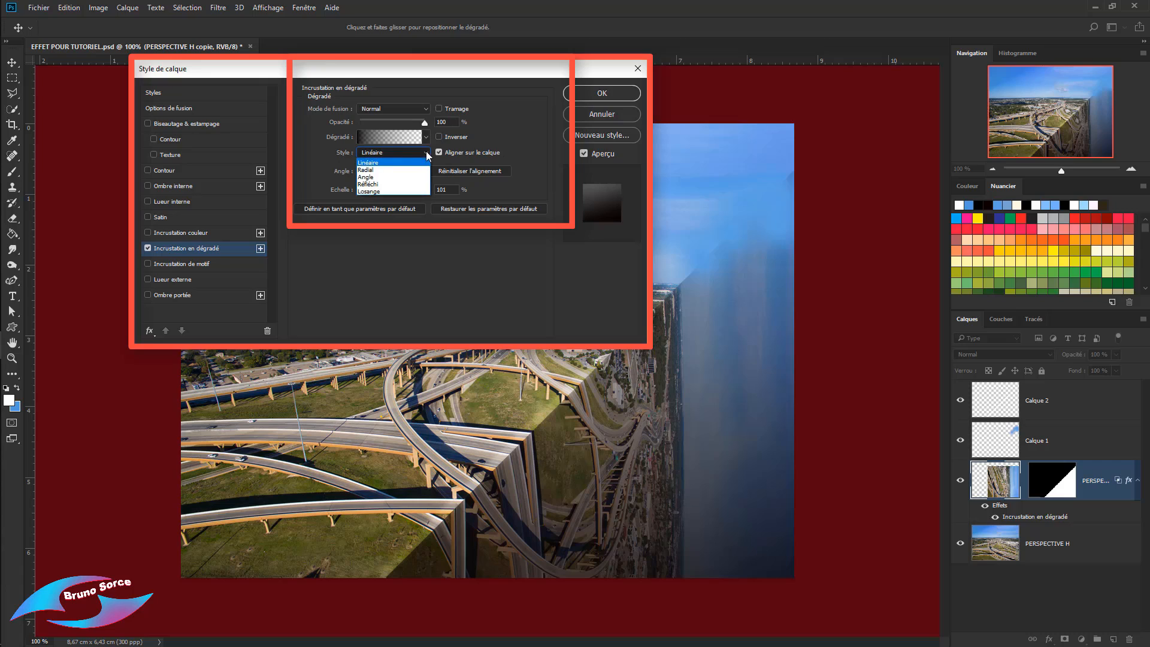
{"action": "left_click", "coordinate": [373, 164]}
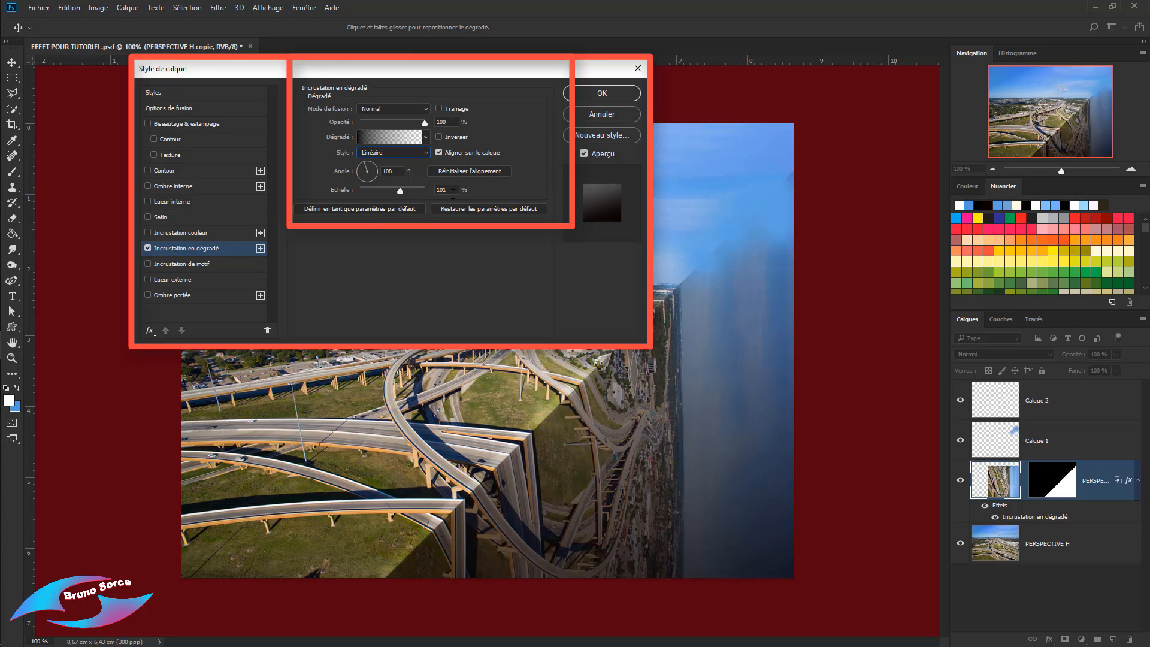
{"action": "left_click", "coordinate": [613, 95]}
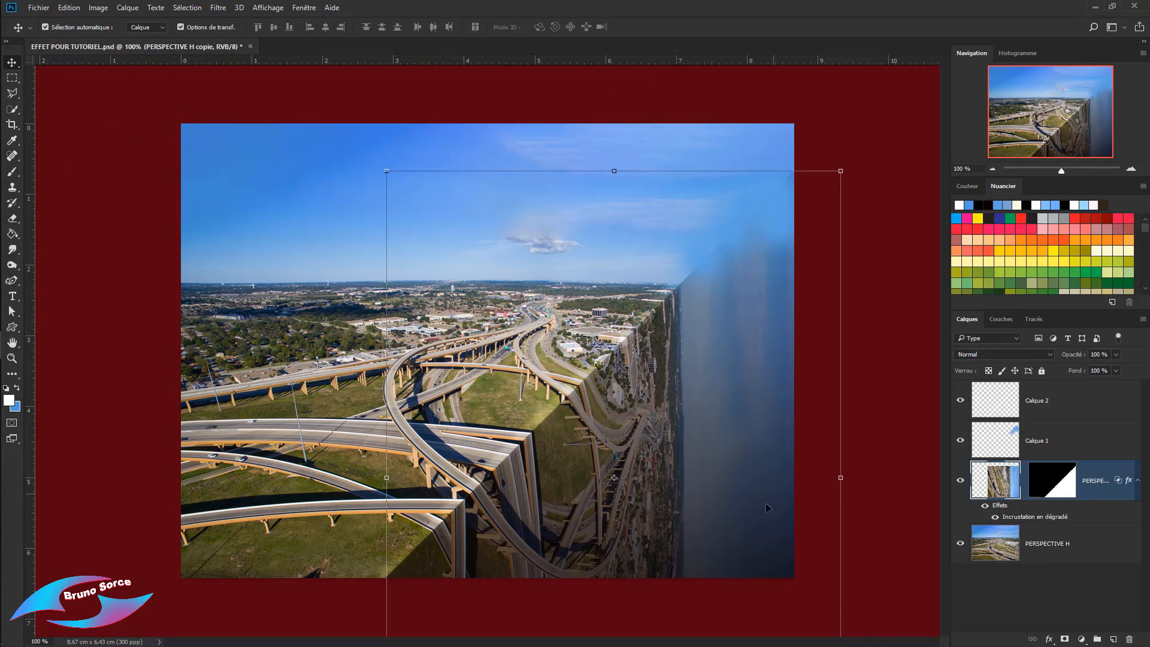
Convert the gradient overlay effect of PERSPECTIVE H copie into its own separate layer
{"action": "scroll", "coordinate": [688, 381], "scroll_direction": "down", "scroll_amount": 1}
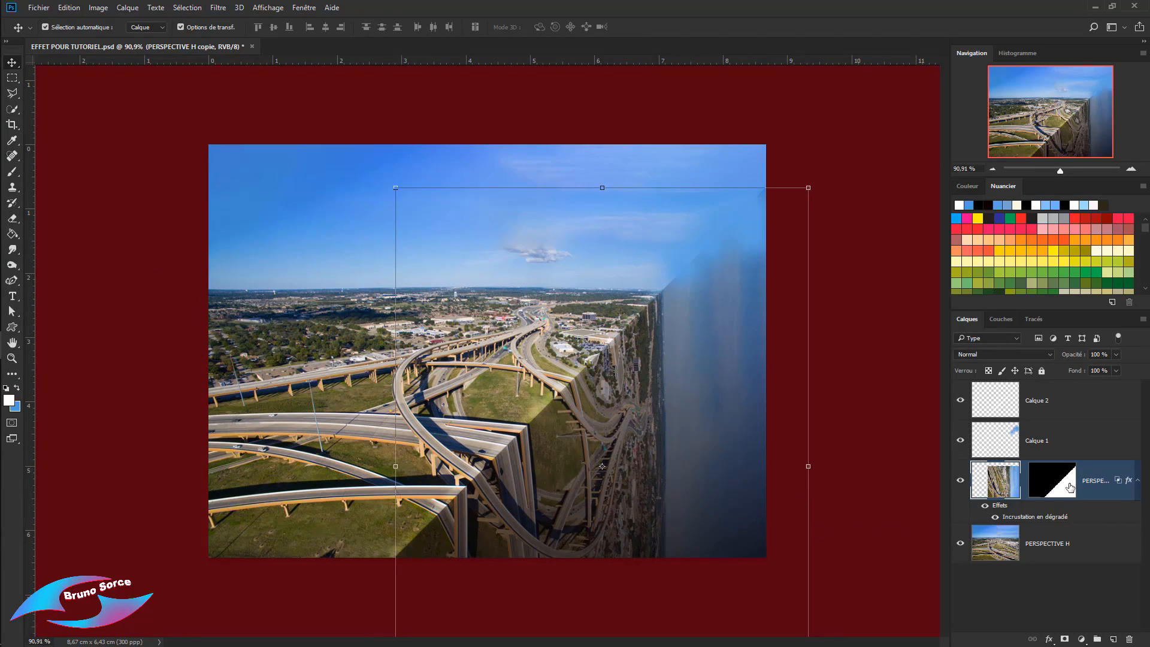
{"action": "right_click", "coordinate": [1129, 482]}
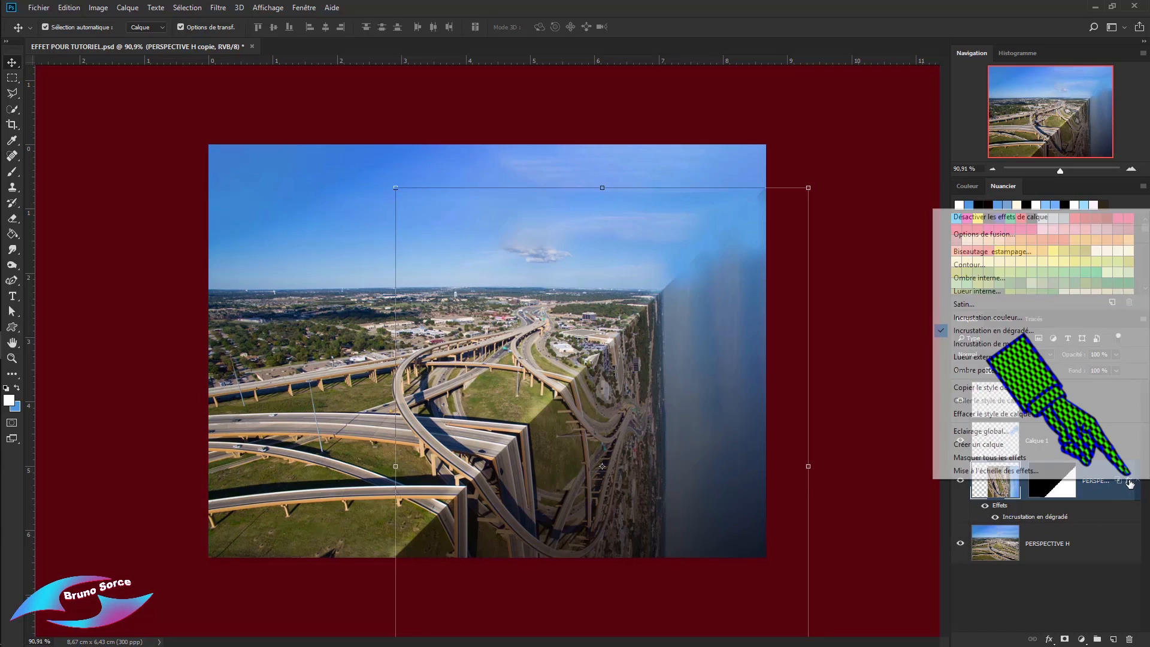
{"action": "left_click", "coordinate": [978, 445]}
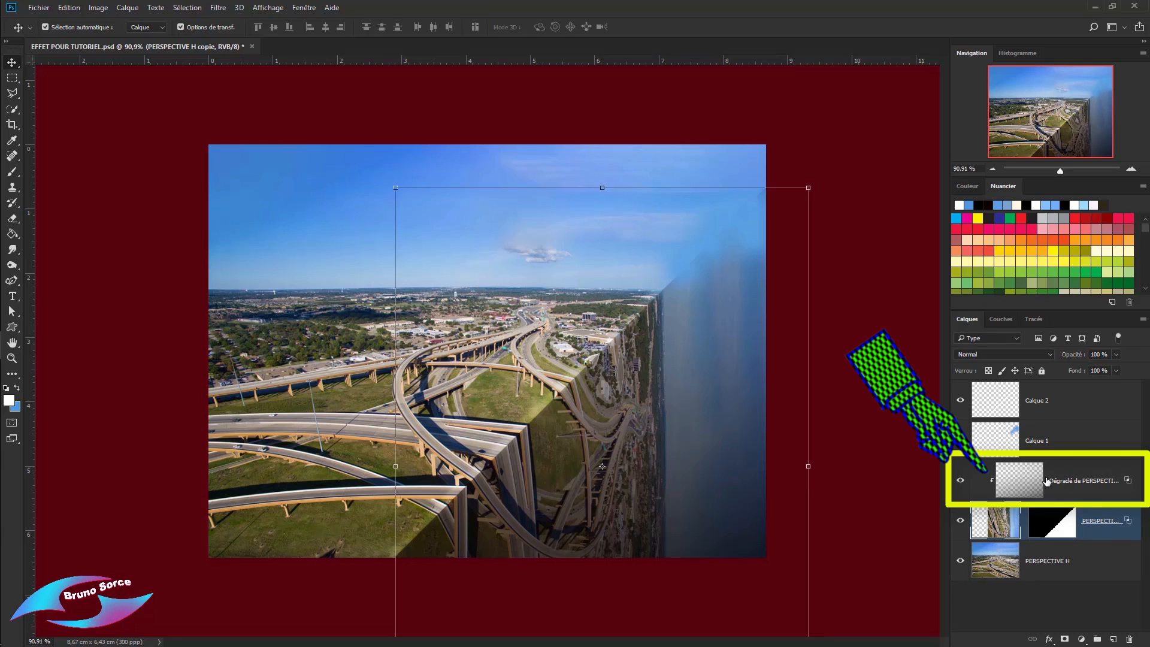
Lower the opacity of the separated gradient layer to 80% and check the shading with the layer hidden and shown
{"action": "left_click", "coordinate": [960, 482]}
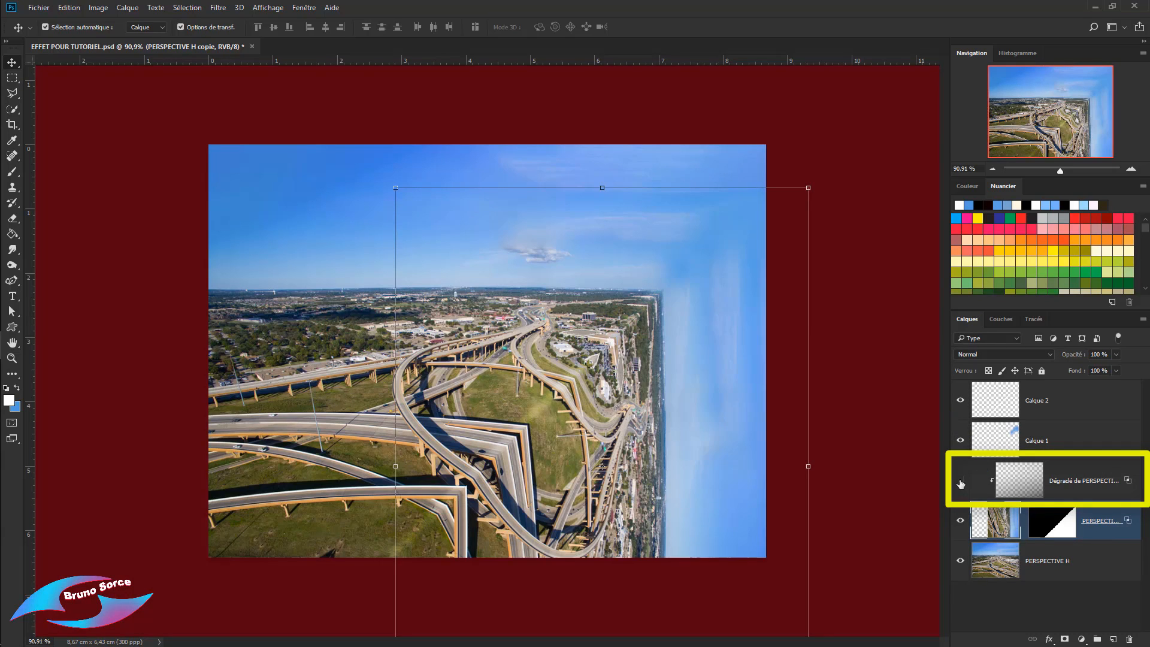
{"action": "left_click", "coordinate": [960, 483]}
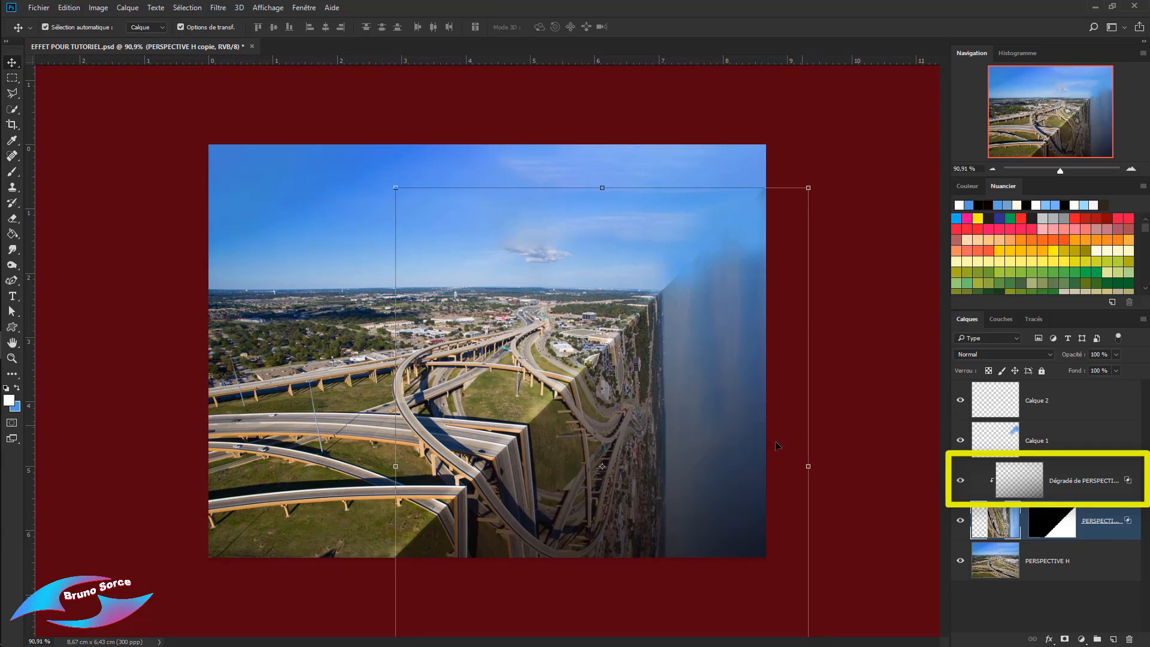
{"action": "left_click", "coordinate": [1051, 483]}
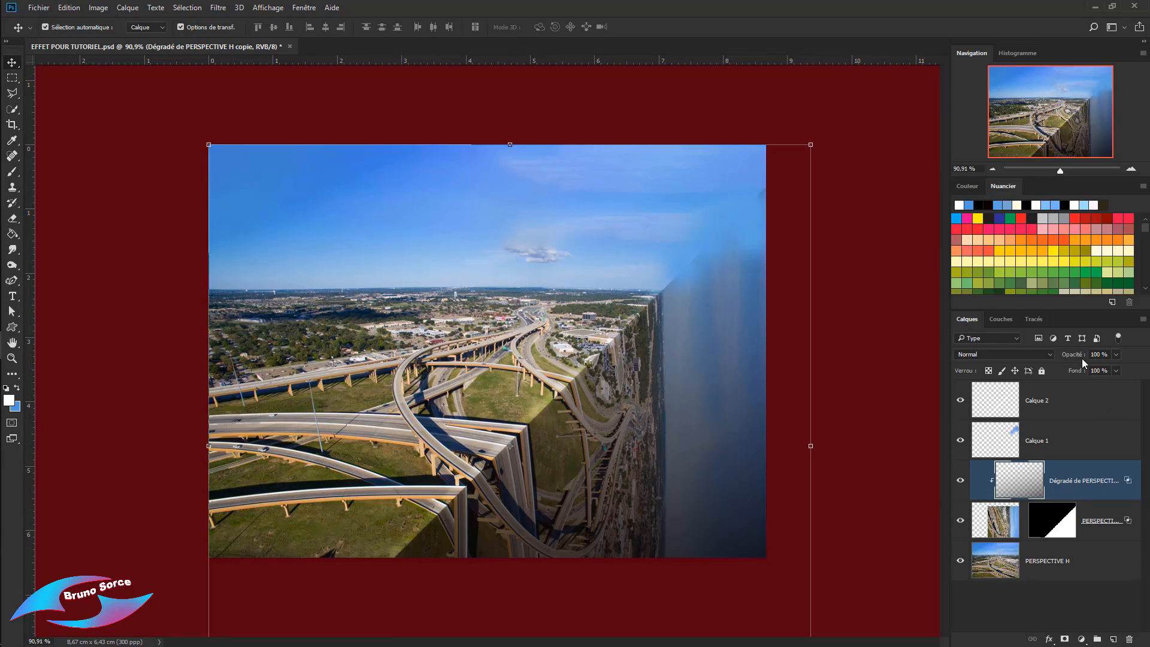
{"action": "left_click_drag", "start_coordinate": [1077, 358], "coordinate": [1063, 359]}
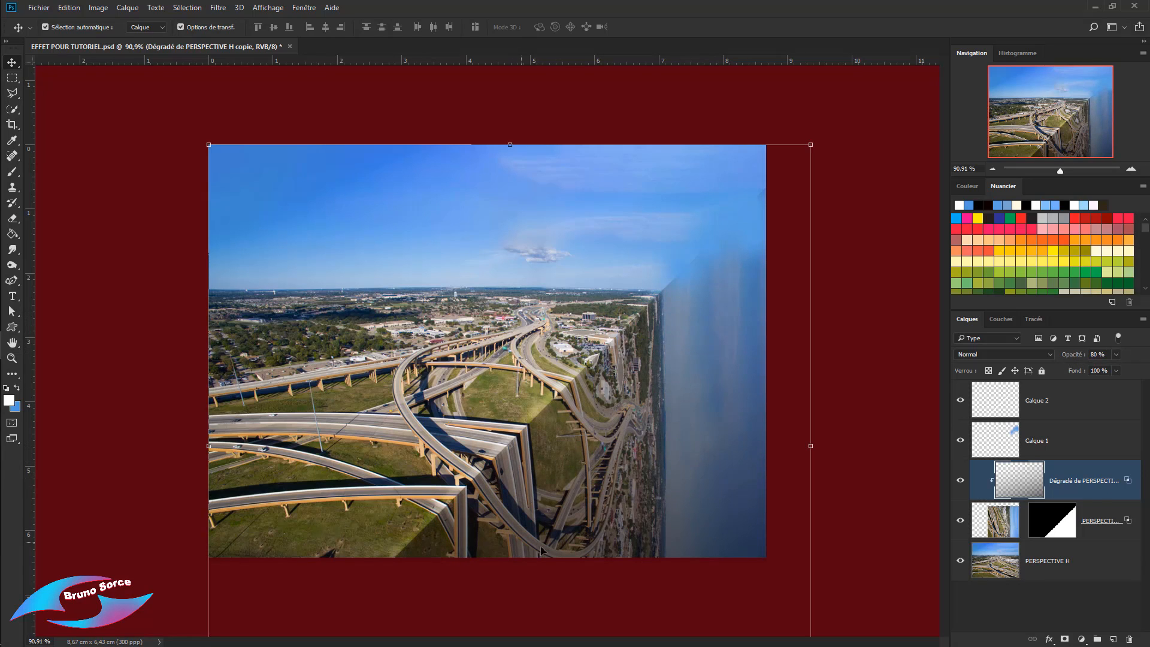
{"action": "left_click", "coordinate": [961, 482]}
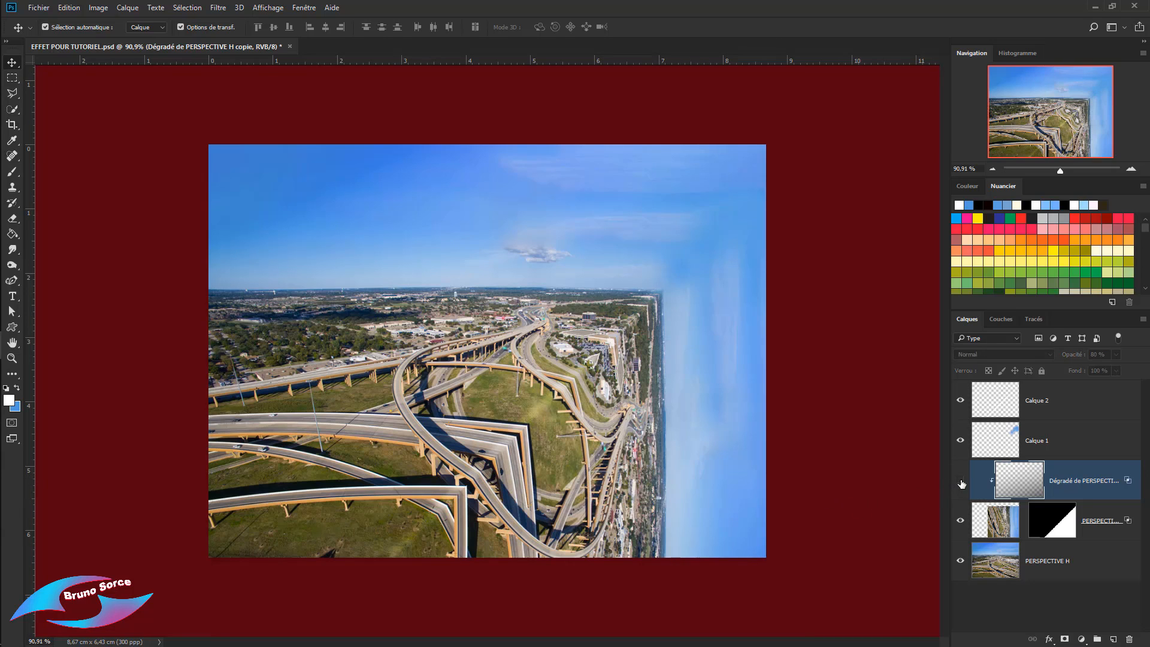
{"action": "left_click", "coordinate": [961, 482]}
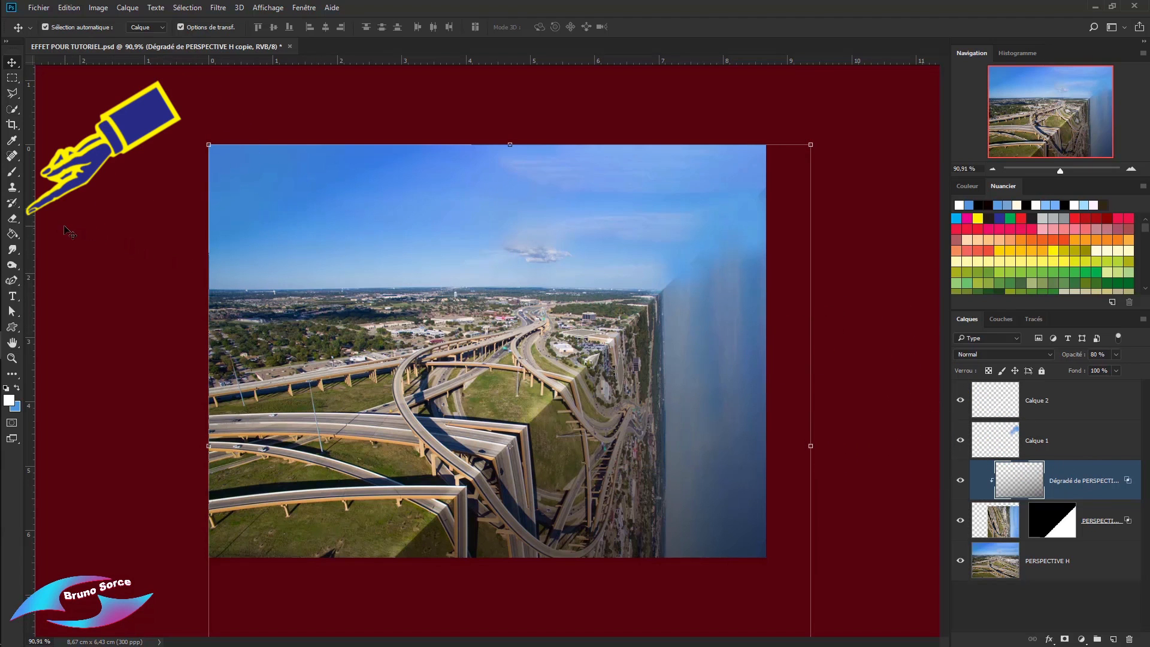
Erase the gradient shading from the sky area beside the vertical city side, using the Eraser at 89 px, and compare the result
{"action": "left_click", "coordinate": [13, 219]}
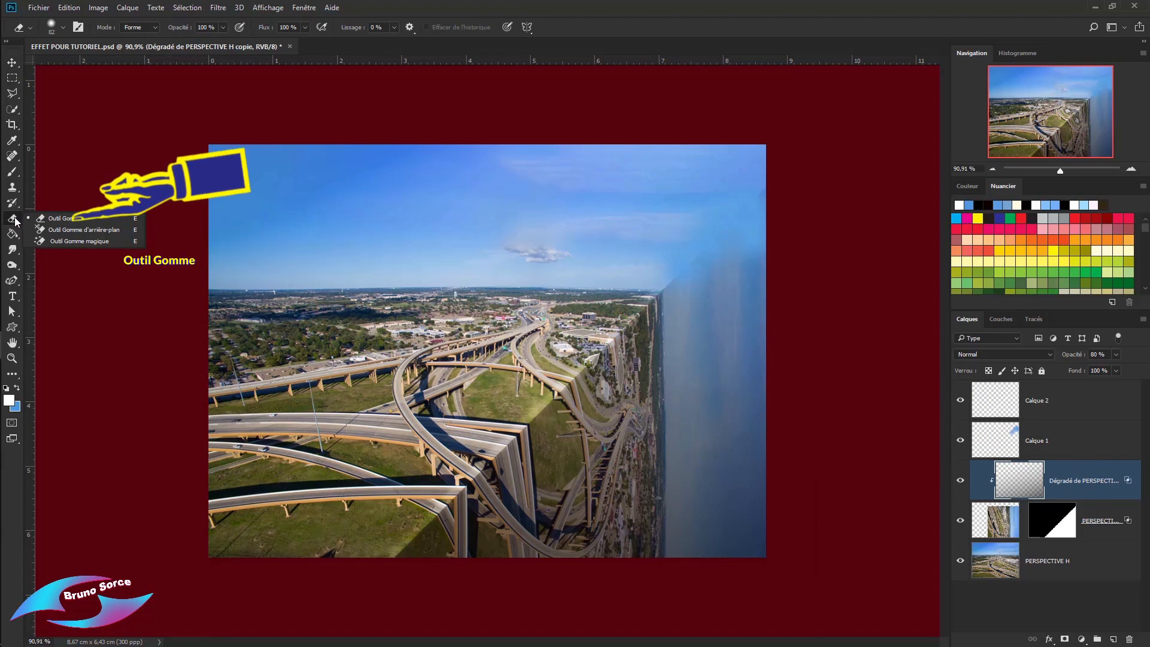
{"action": "left_click", "coordinate": [58, 220]}
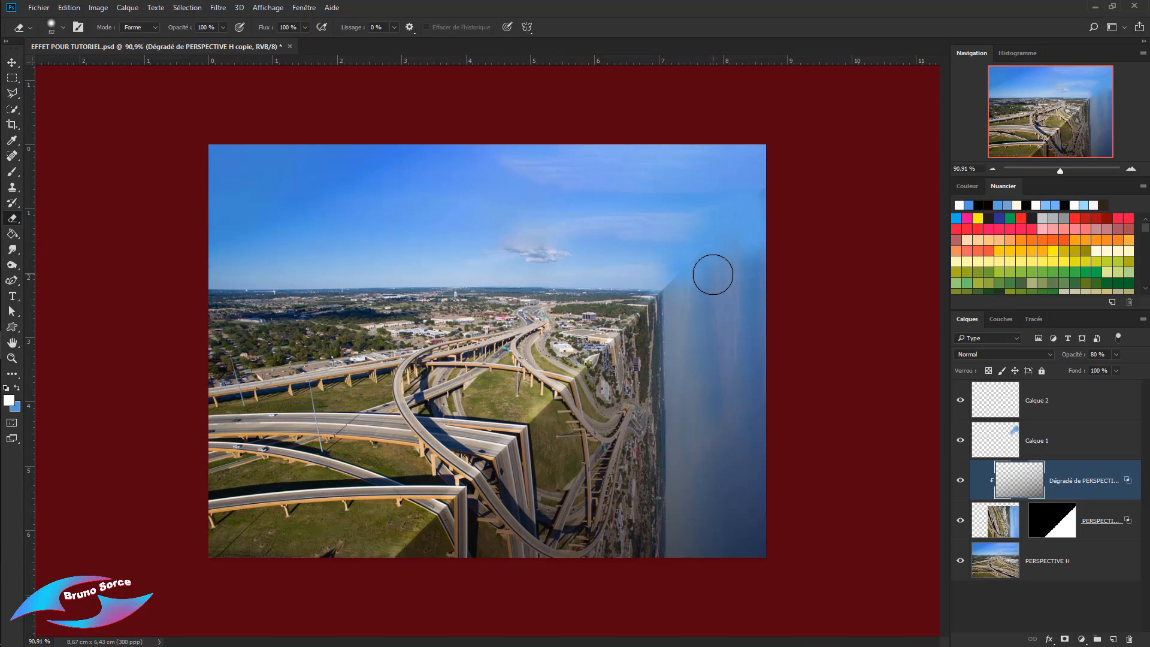
{"action": "right_click", "coordinate": [724, 215]}
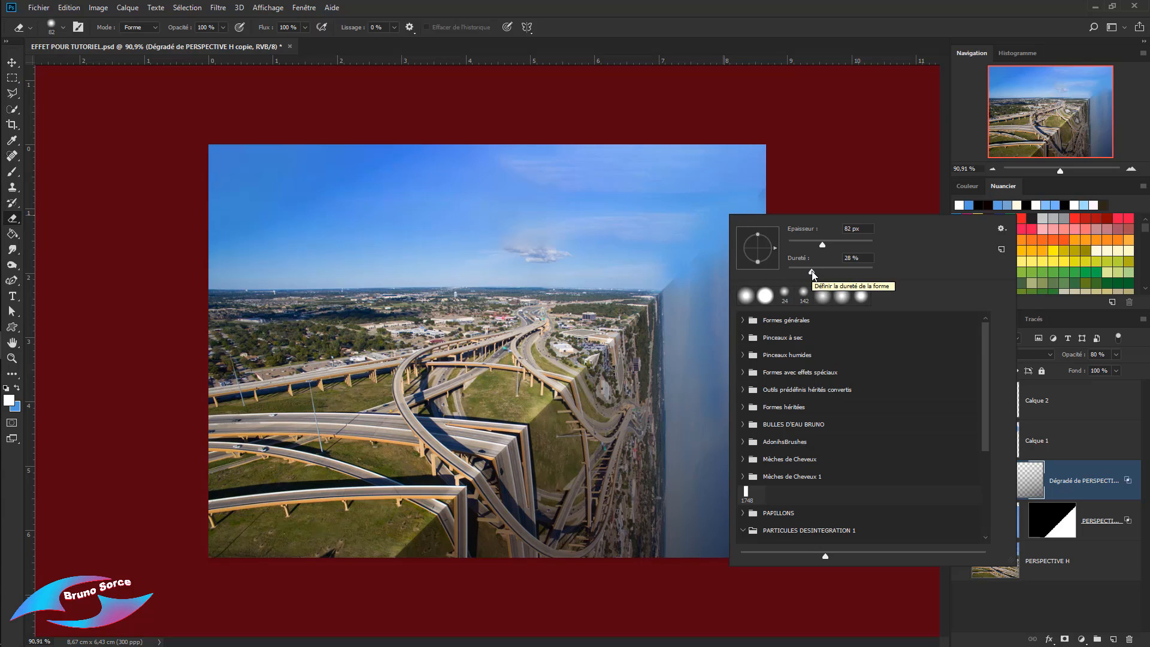
{"action": "left_click_drag", "start_coordinate": [822, 245], "coordinate": [832, 247]}
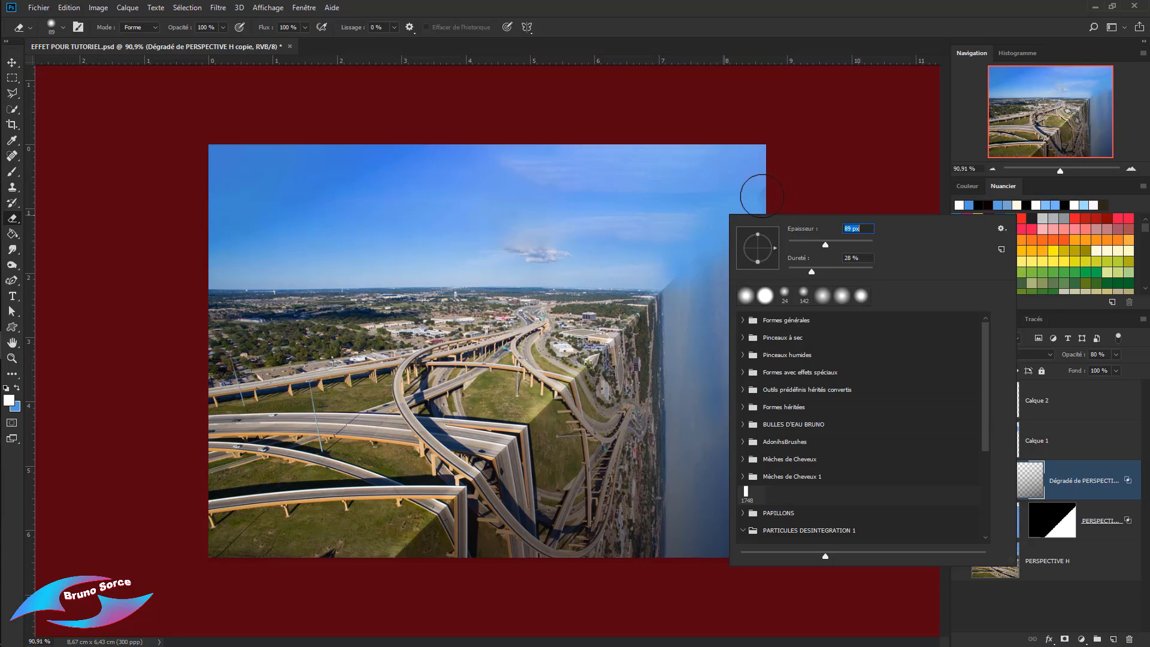
{"action": "left_click", "coordinate": [803, 34]}
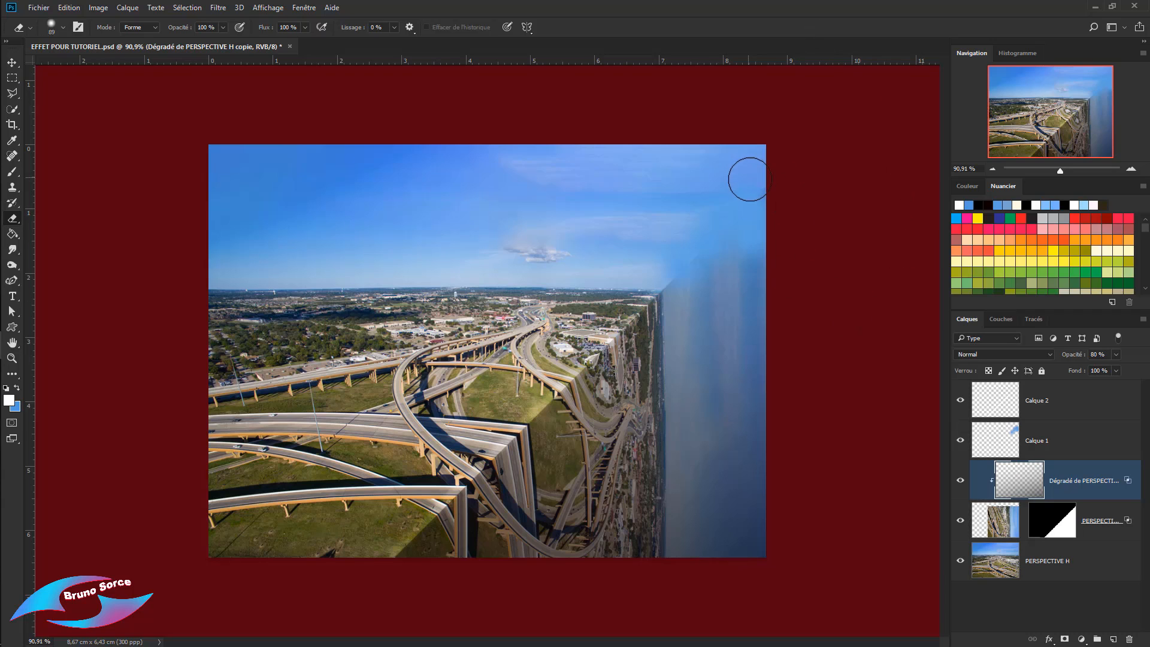
{"action": "mouse_move", "coordinate": [762, 183]}
{"action": "left_mouse_down"}
{"action": "mouse_move", "coordinate": [758, 512]}
{"action": "mouse_move", "coordinate": [746, 235]}
{"action": "mouse_move", "coordinate": [734, 278]}
{"action": "mouse_move", "coordinate": [683, 277]}
{"action": "mouse_move", "coordinate": [689, 554]}
{"action": "mouse_move", "coordinate": [739, 293]}
{"action": "mouse_move", "coordinate": [719, 330]}
{"action": "left_mouse_up"}
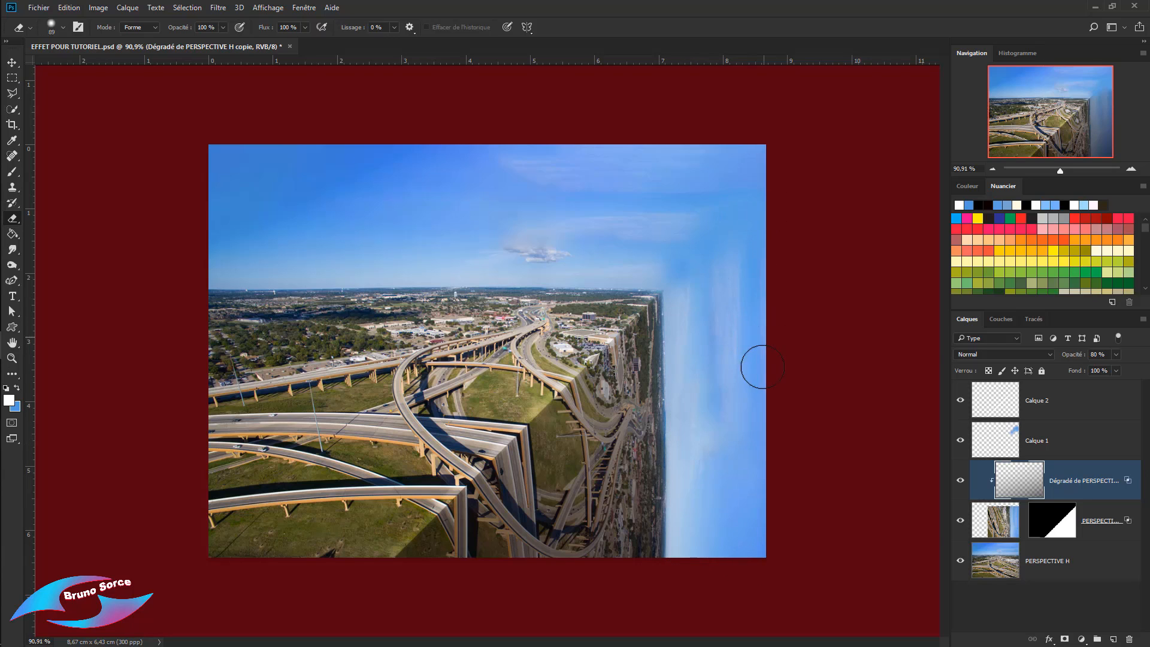
{"action": "left_click", "coordinate": [961, 481]}
{"action": "left_click", "coordinate": [961, 482]}
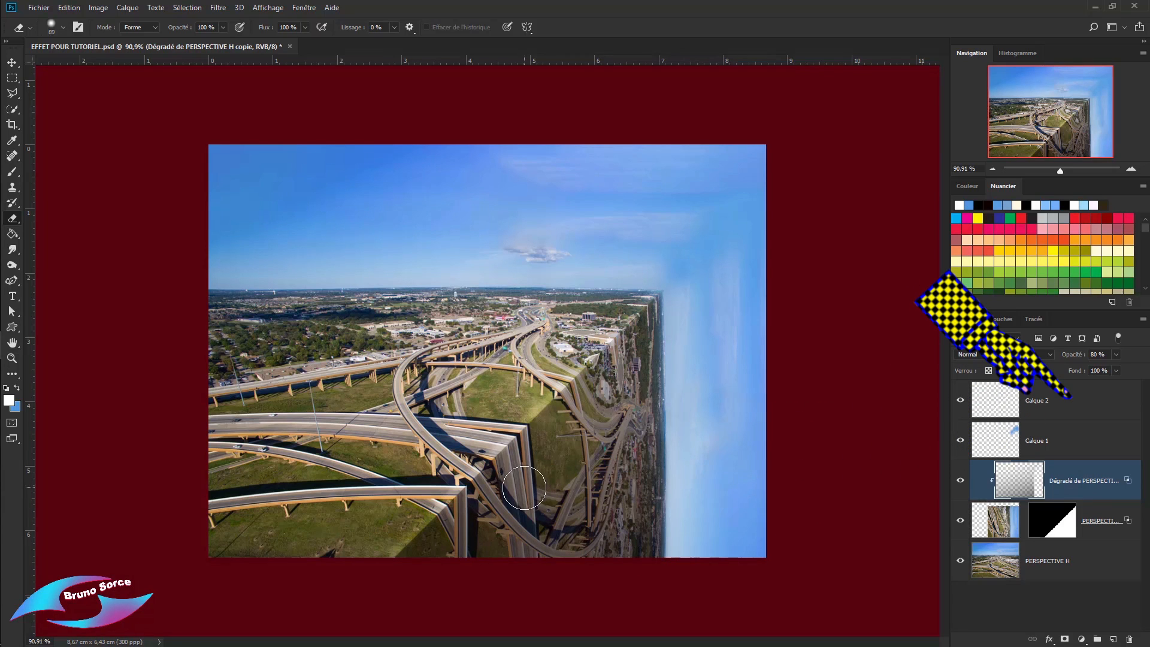
Add a solid colour (Couleur unie) fill layer above Calque 2 with the colour 4a4949
{"action": "left_click", "coordinate": [1091, 401]}
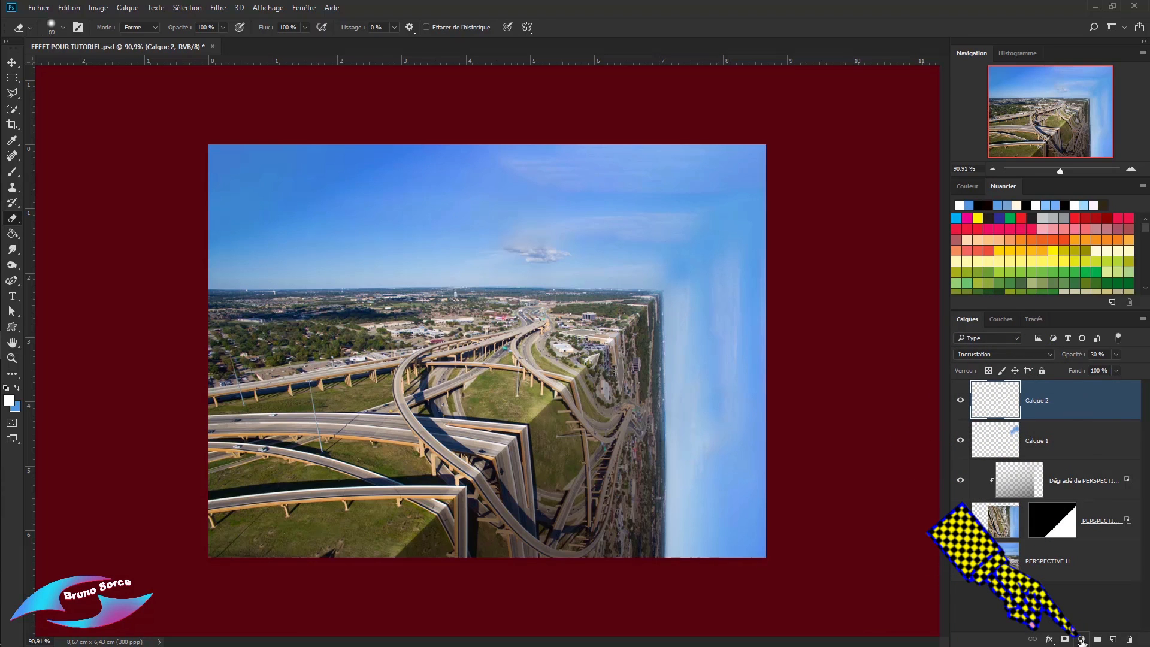
{"action": "left_click", "coordinate": [1081, 639]}
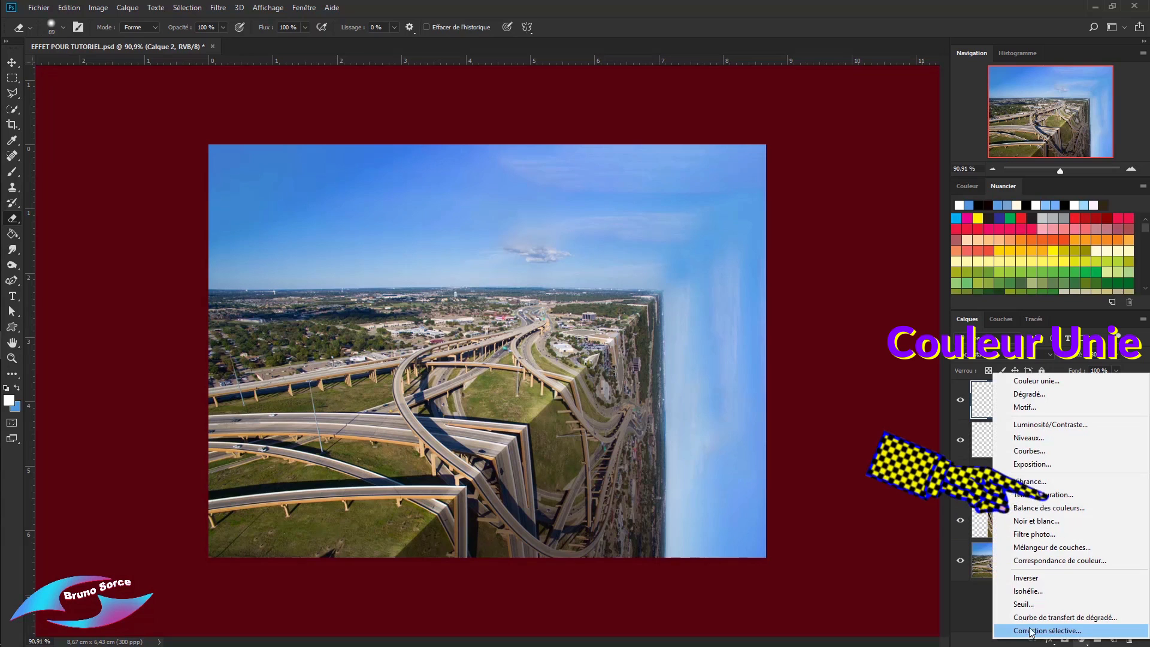
{"action": "left_click", "coordinate": [1026, 382]}
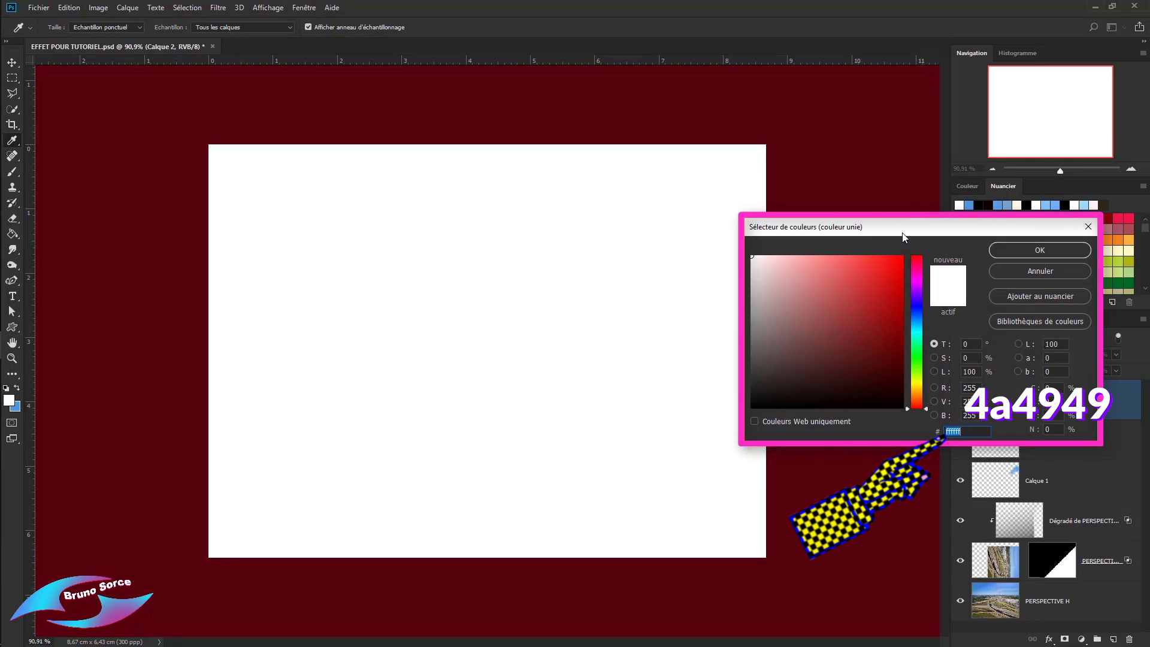
{"action": "left_click", "coordinate": [753, 357]}
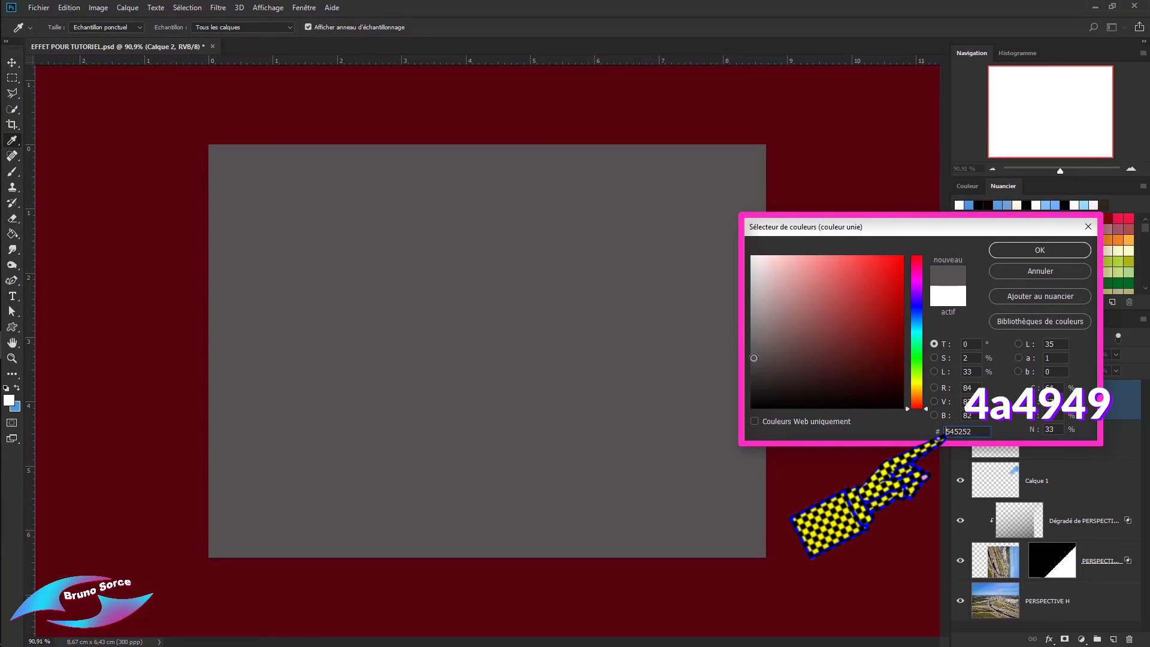
{"action": "type", "text": "4a4949"}
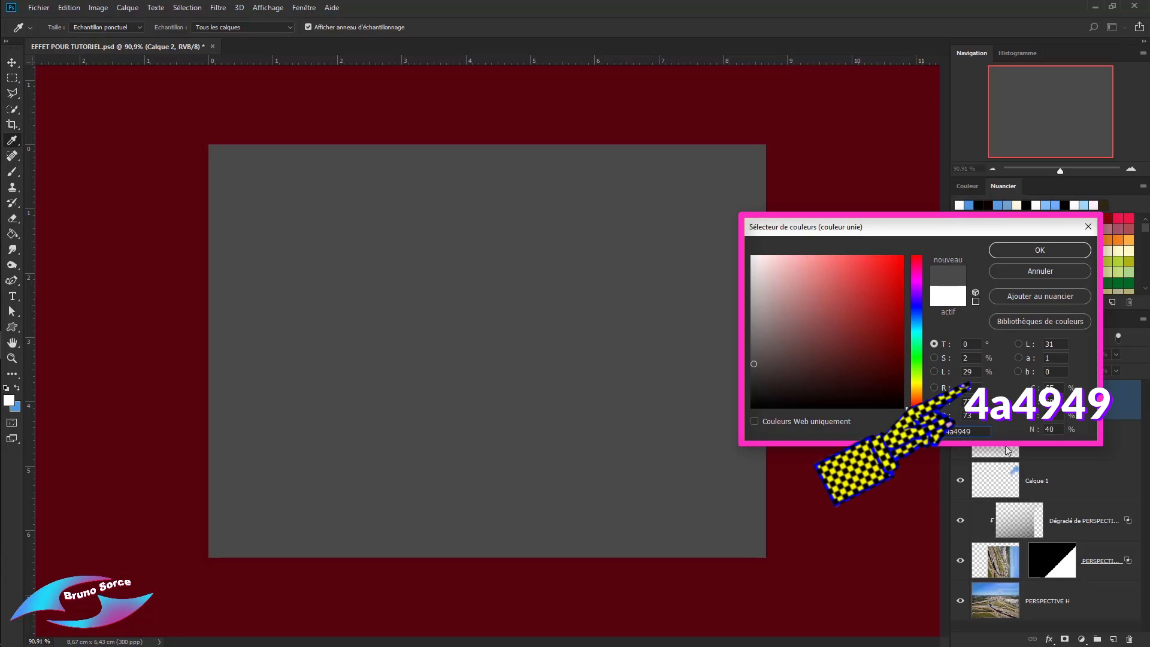
{"action": "left_click", "coordinate": [1039, 250]}
{"action": "key", "text": "e"}
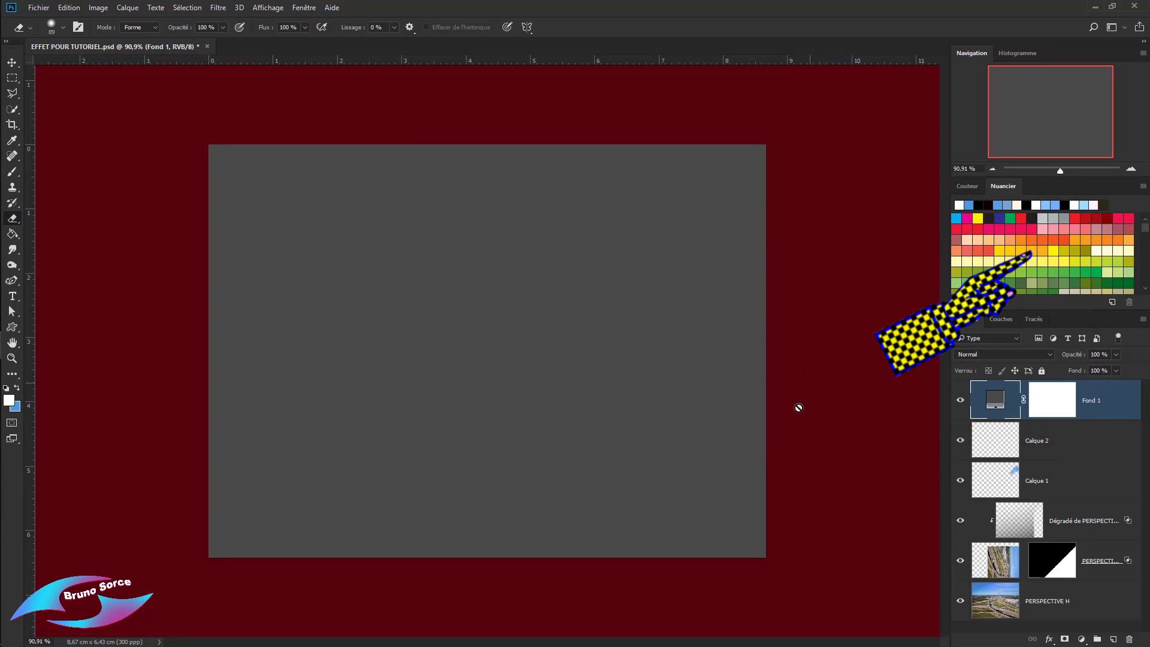
Set the solid colour fill layer to Incrustation blending at 50% opacity and compare the image with and without it
{"action": "left_click", "coordinate": [1021, 354]}
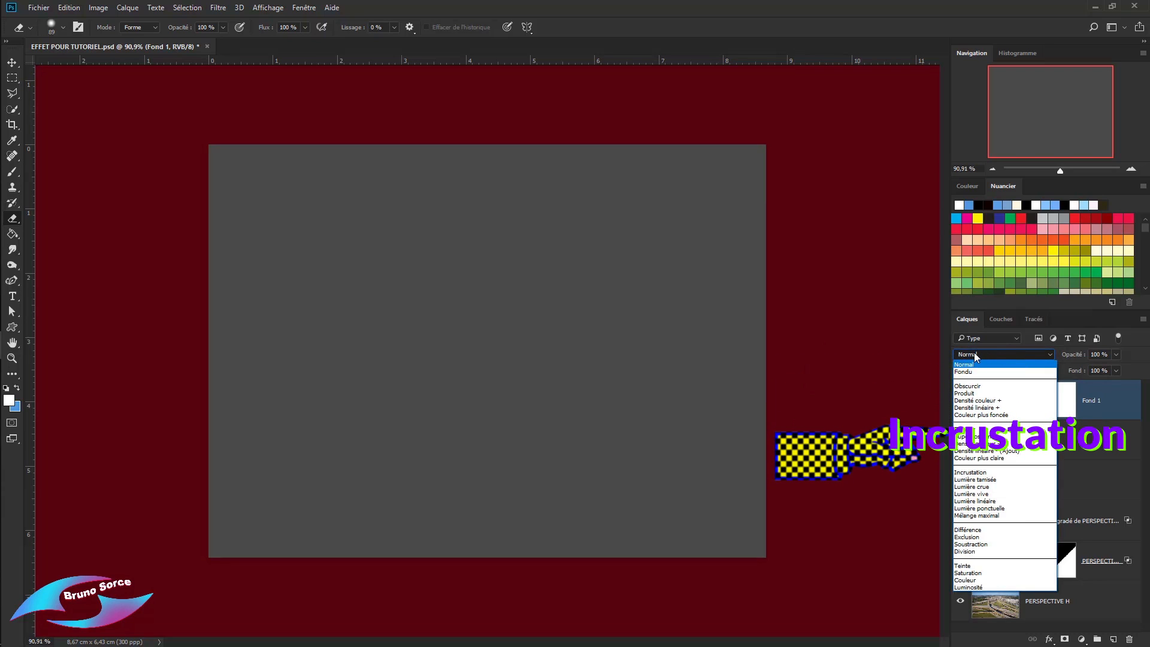
{"action": "left_click", "coordinate": [966, 473]}
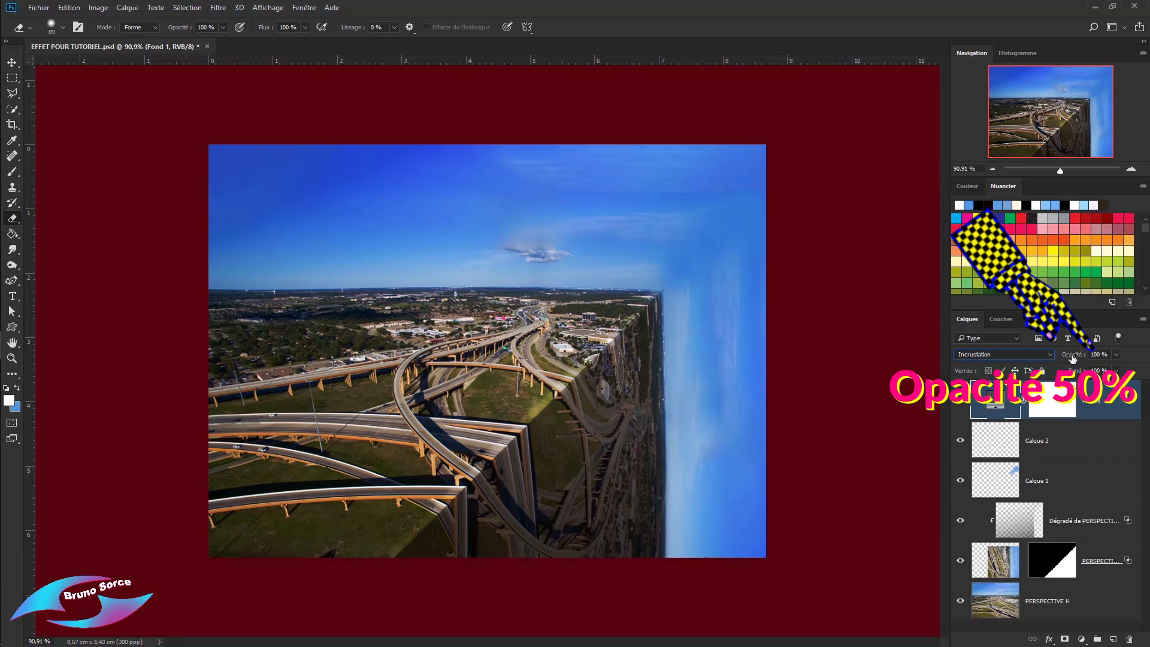
{"action": "left_click_drag", "start_coordinate": [1072, 358], "coordinate": [1054, 359]}
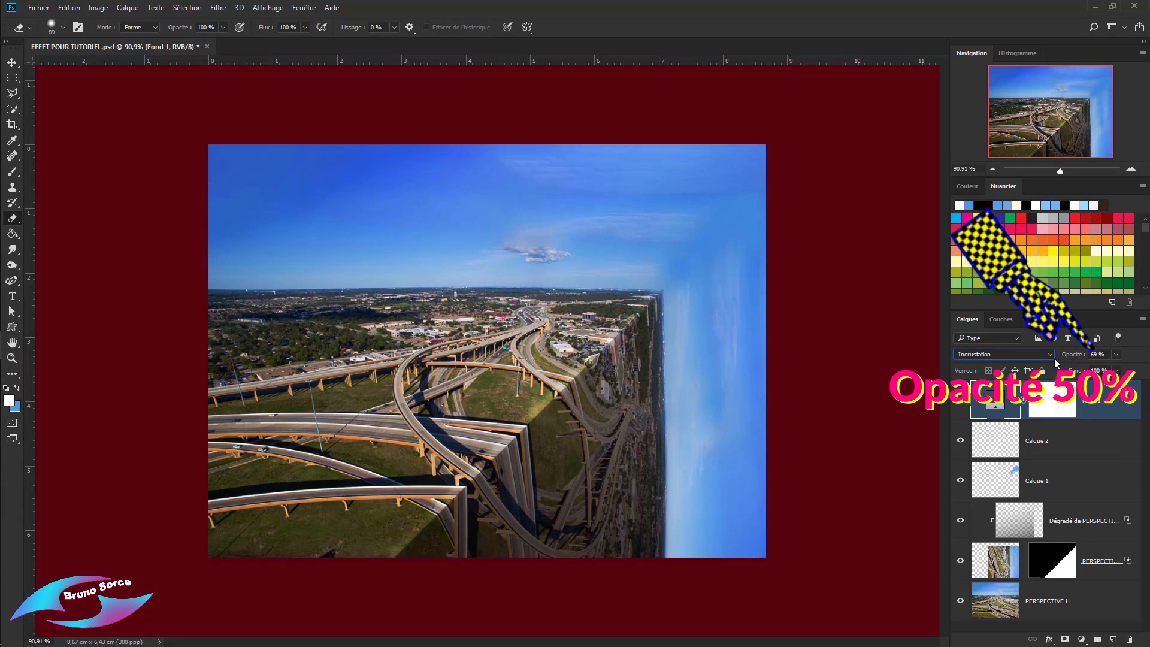
{"action": "double_click", "coordinate": [1100, 355]}
{"action": "type", "text": "50"}
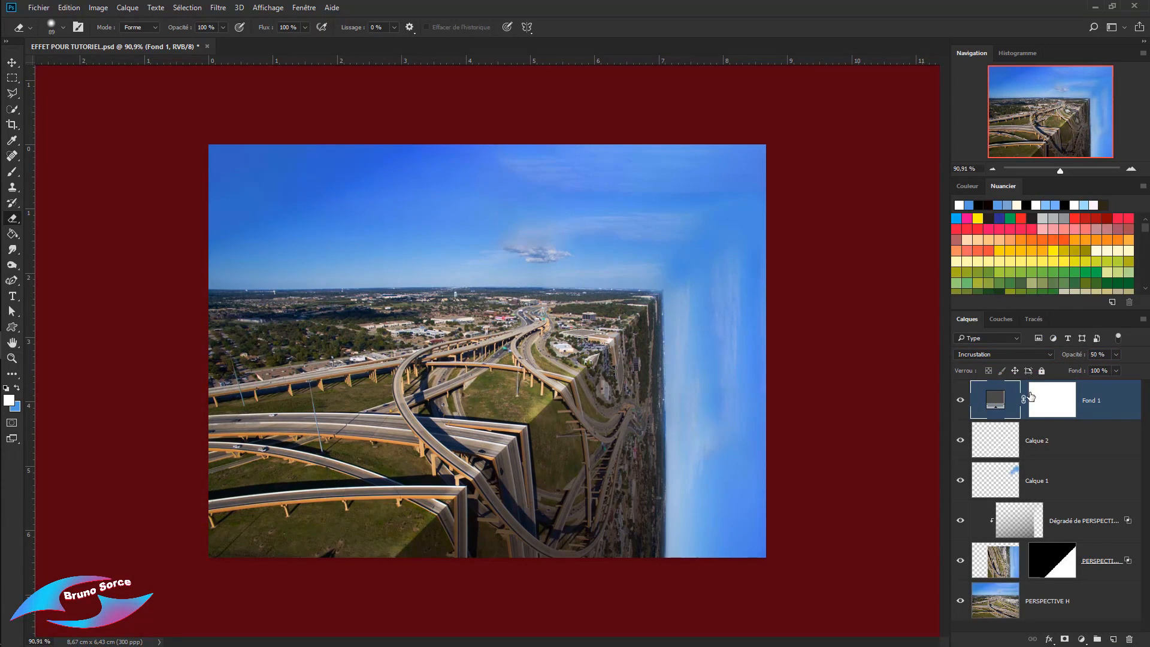
{"action": "left_click", "coordinate": [960, 405]}
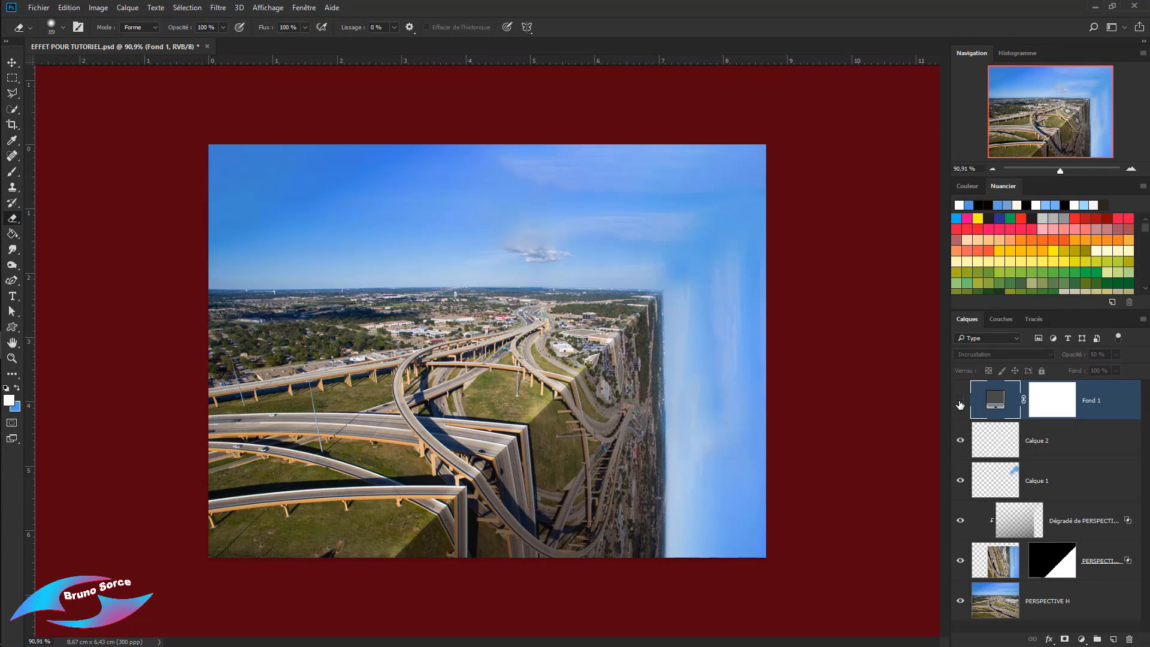
{"action": "left_click", "coordinate": [960, 403]}
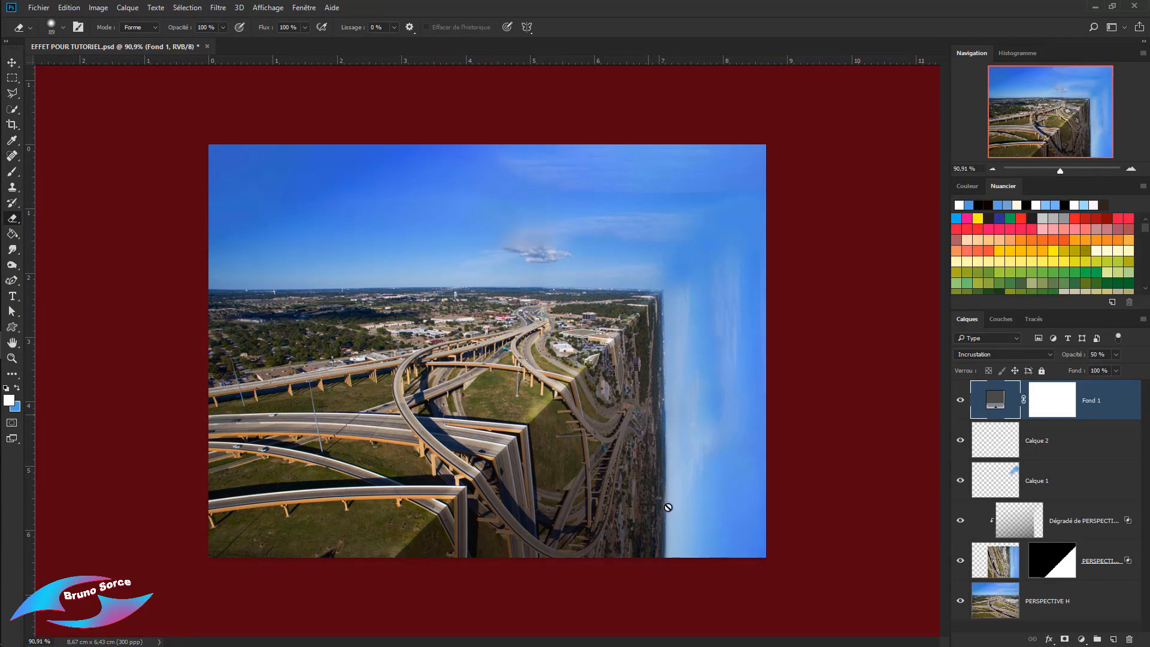